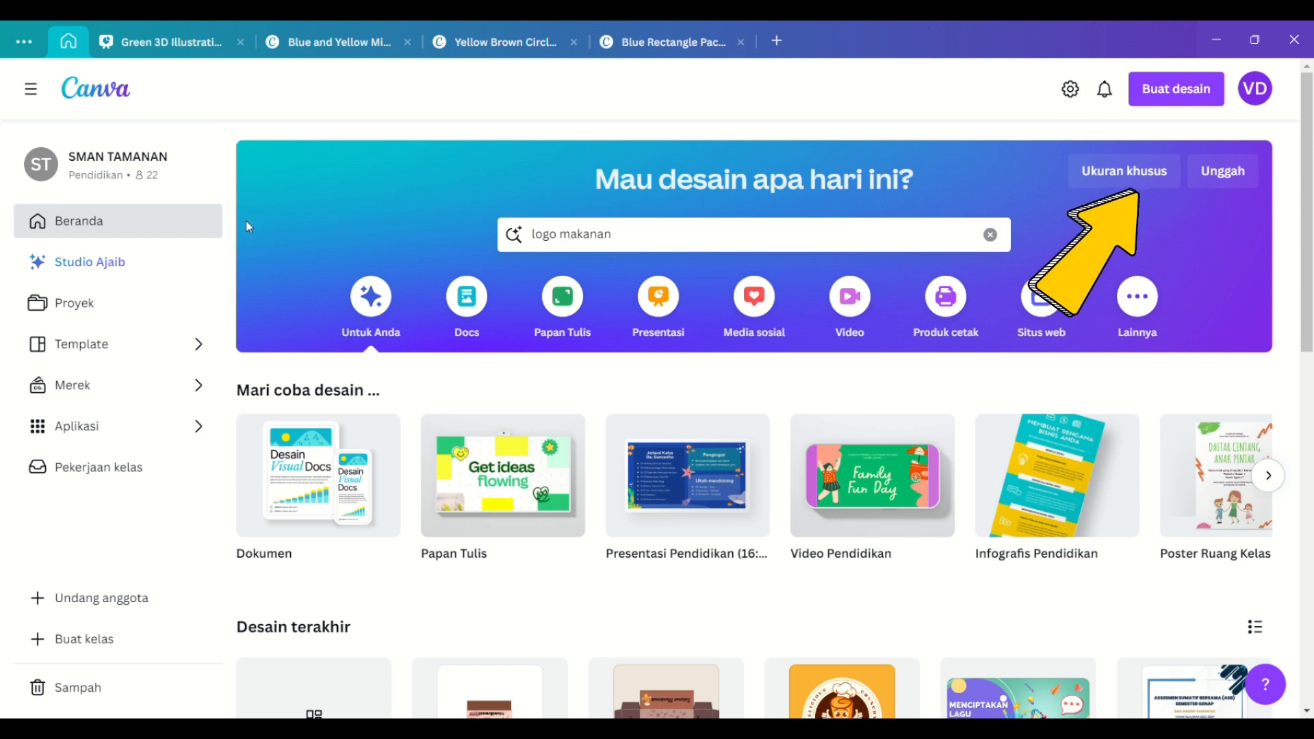
- Create a blank custom-size design measuring 30 × 33 cm
{"action": "mouse_move", "coordinate": [676, 566]}
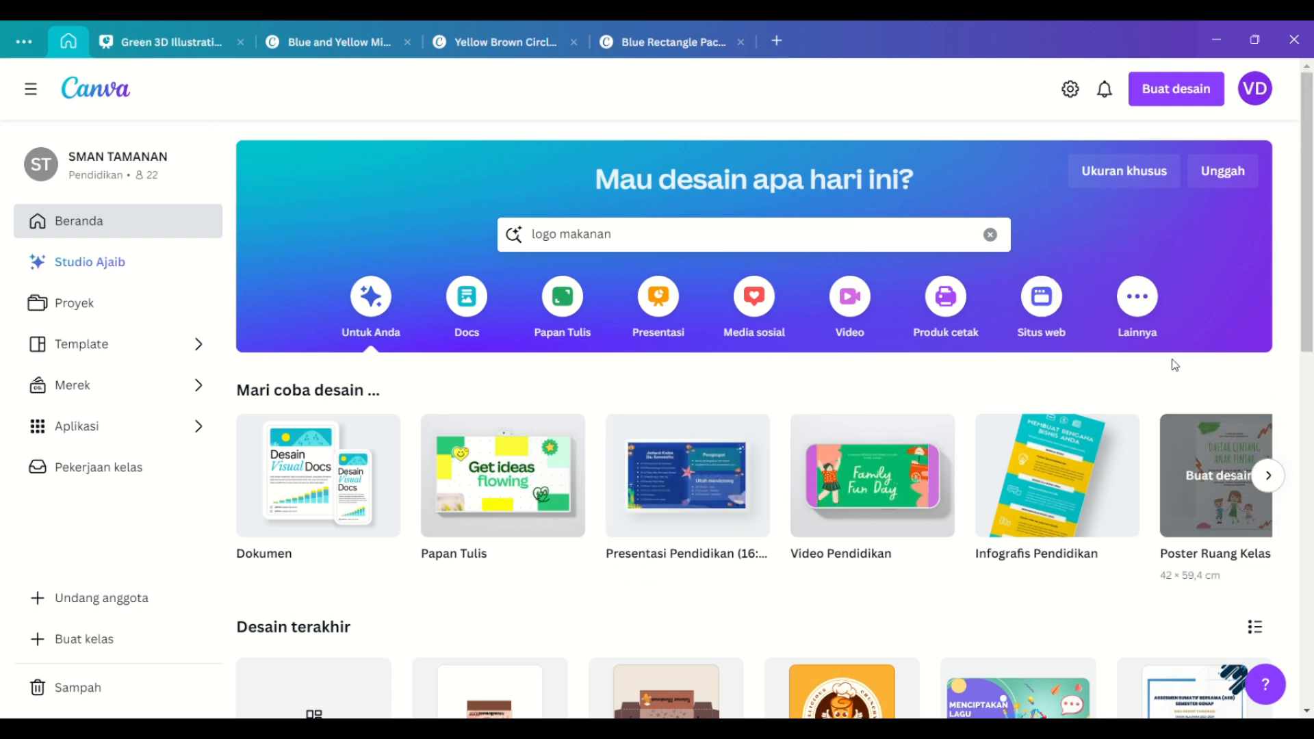
{"action": "left_click", "coordinate": [1141, 178]}
{"action": "left_click", "coordinate": [957, 449]}
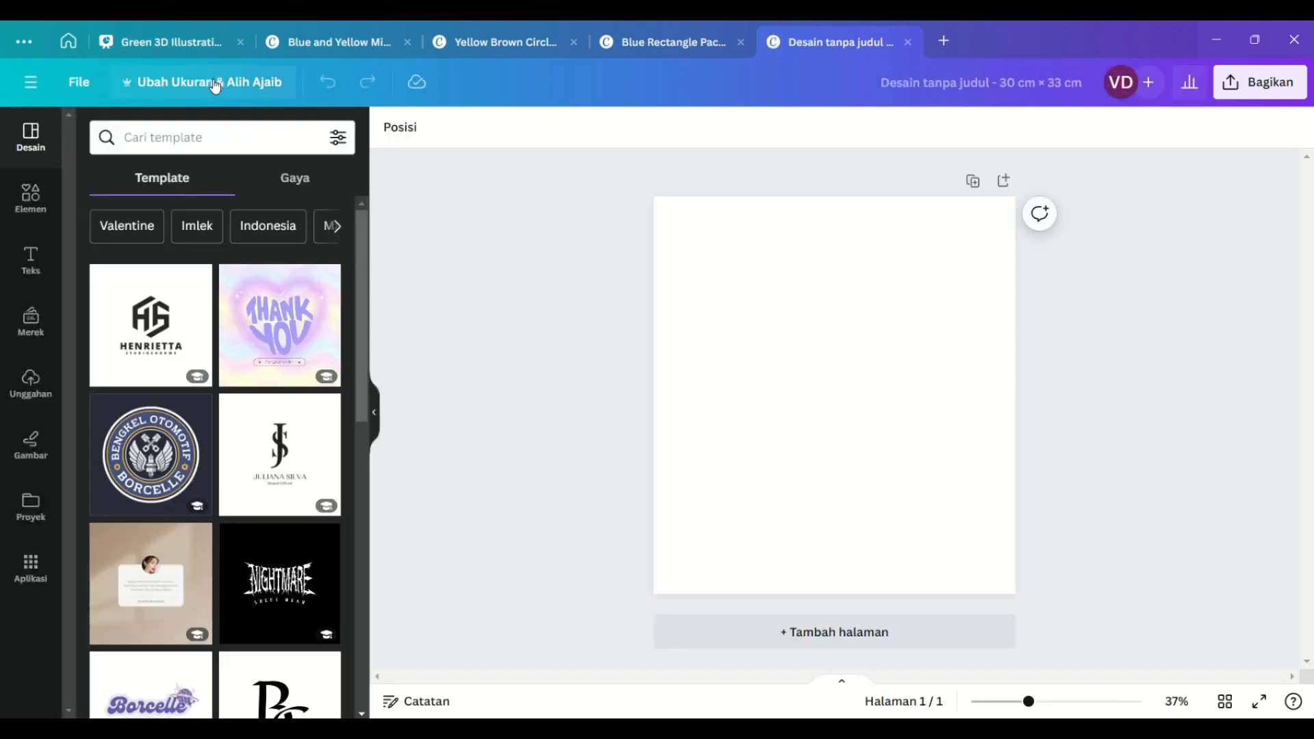
- Resize this design to a custom size of 29.7 cm wide and 42 cm high, without making a copy
{"action": "left_click", "coordinate": [215, 83]}
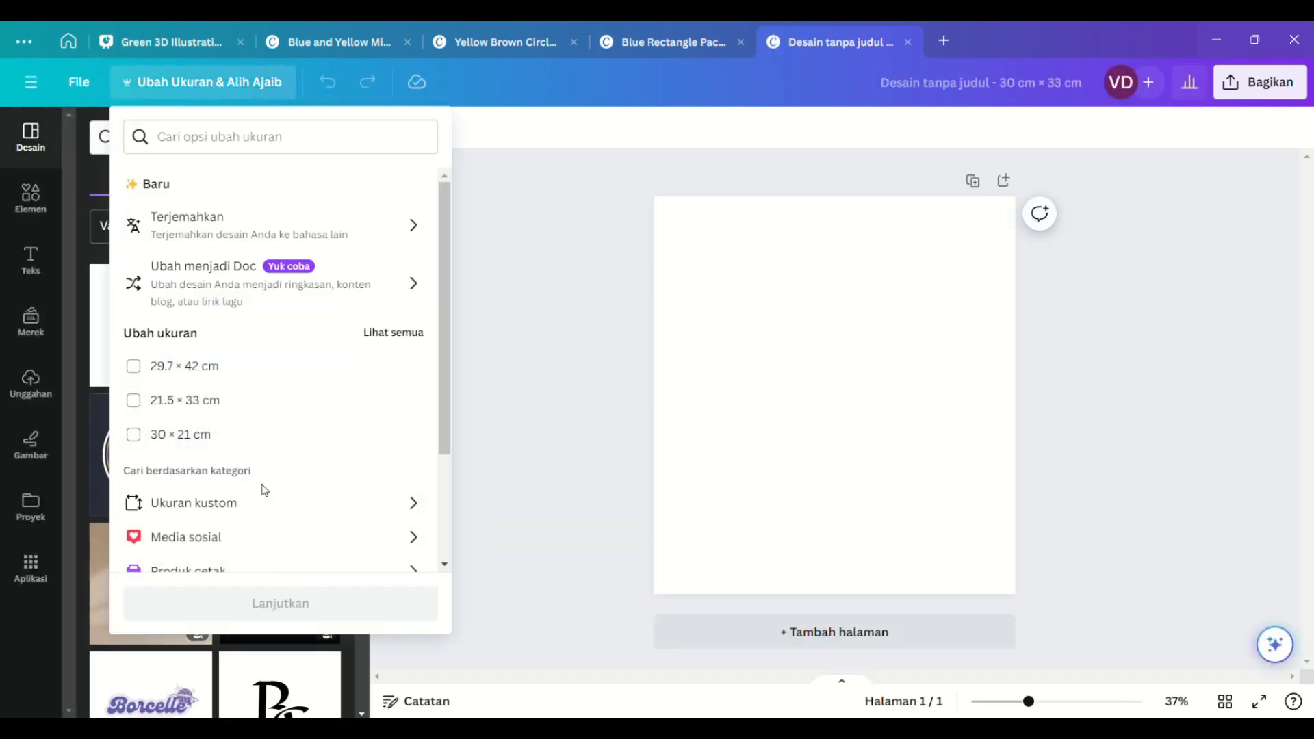
{"action": "left_click", "coordinate": [236, 504]}
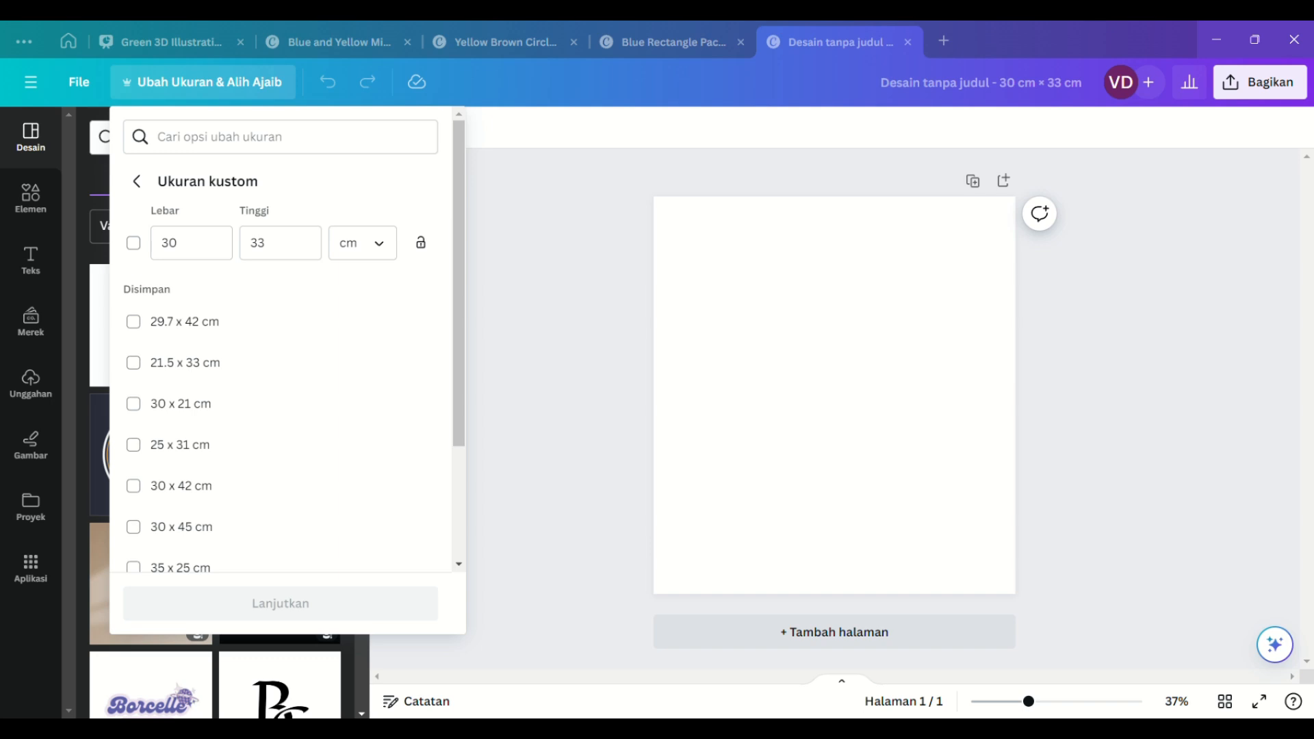
{"action": "double_click", "coordinate": [197, 253]}
{"action": "key", "text": "BackSpace"}
{"action": "type", "text": "29"}
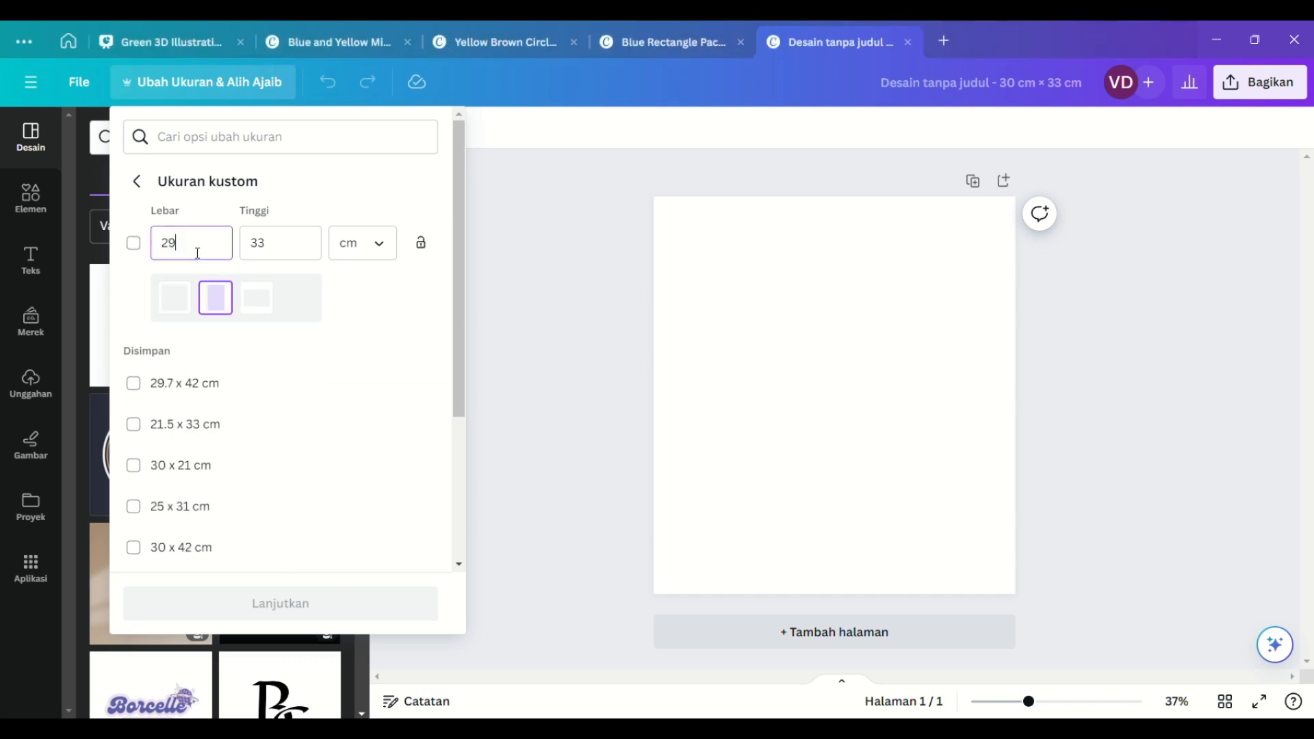
{"action": "type", "text": ".7"}
{"action": "key", "text": "Tab"}
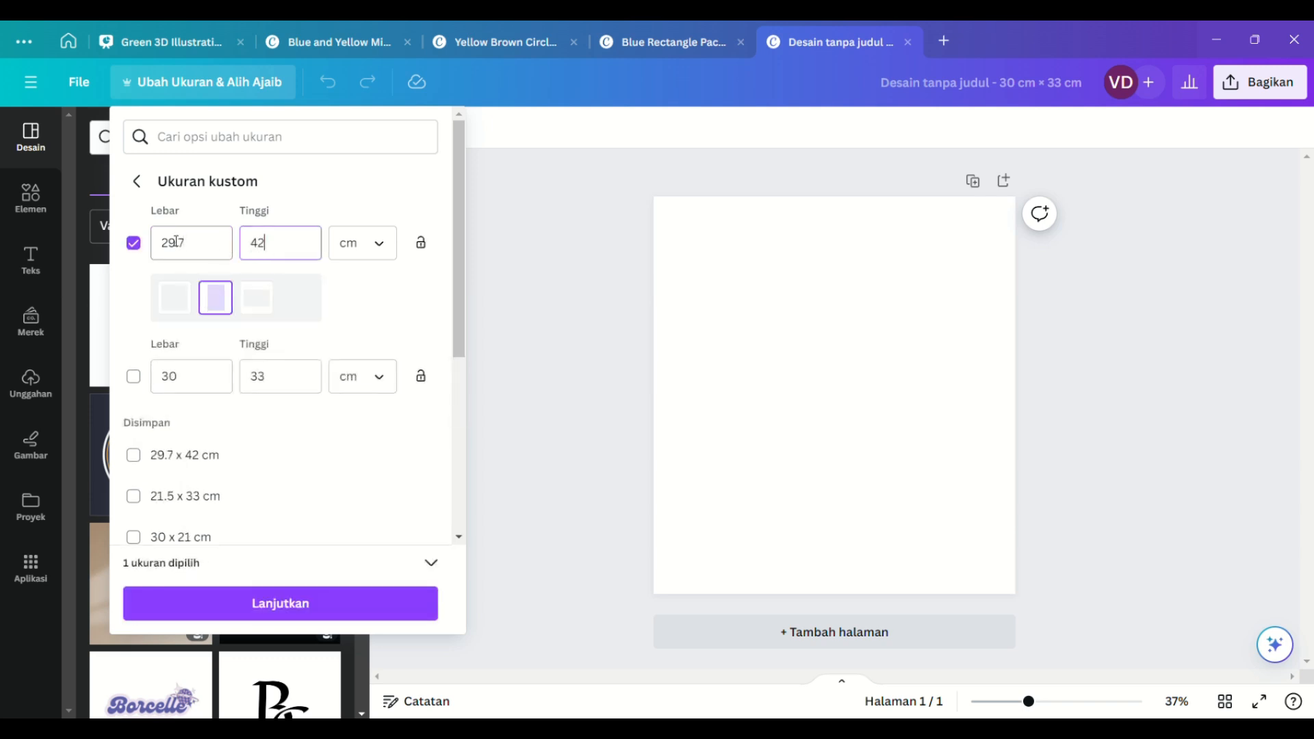
{"action": "left_click", "coordinate": [271, 614]}
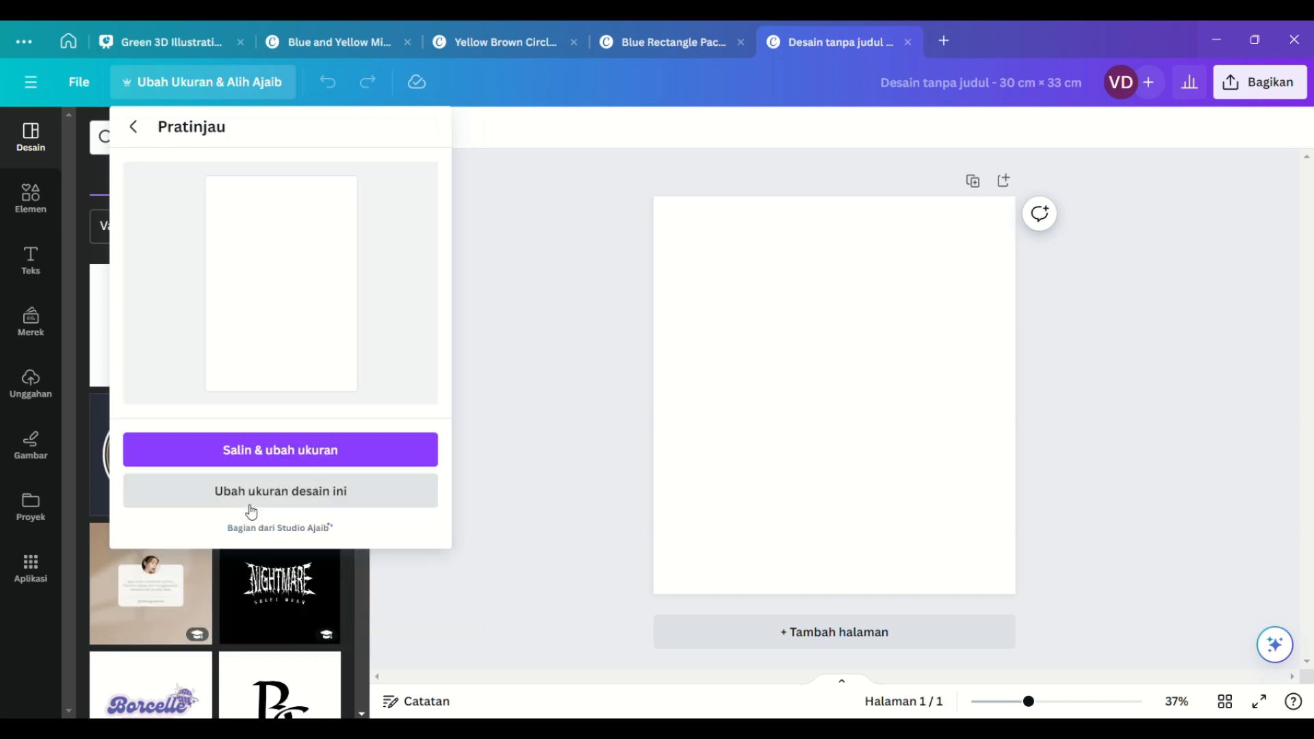
{"action": "left_click", "coordinate": [251, 500]}
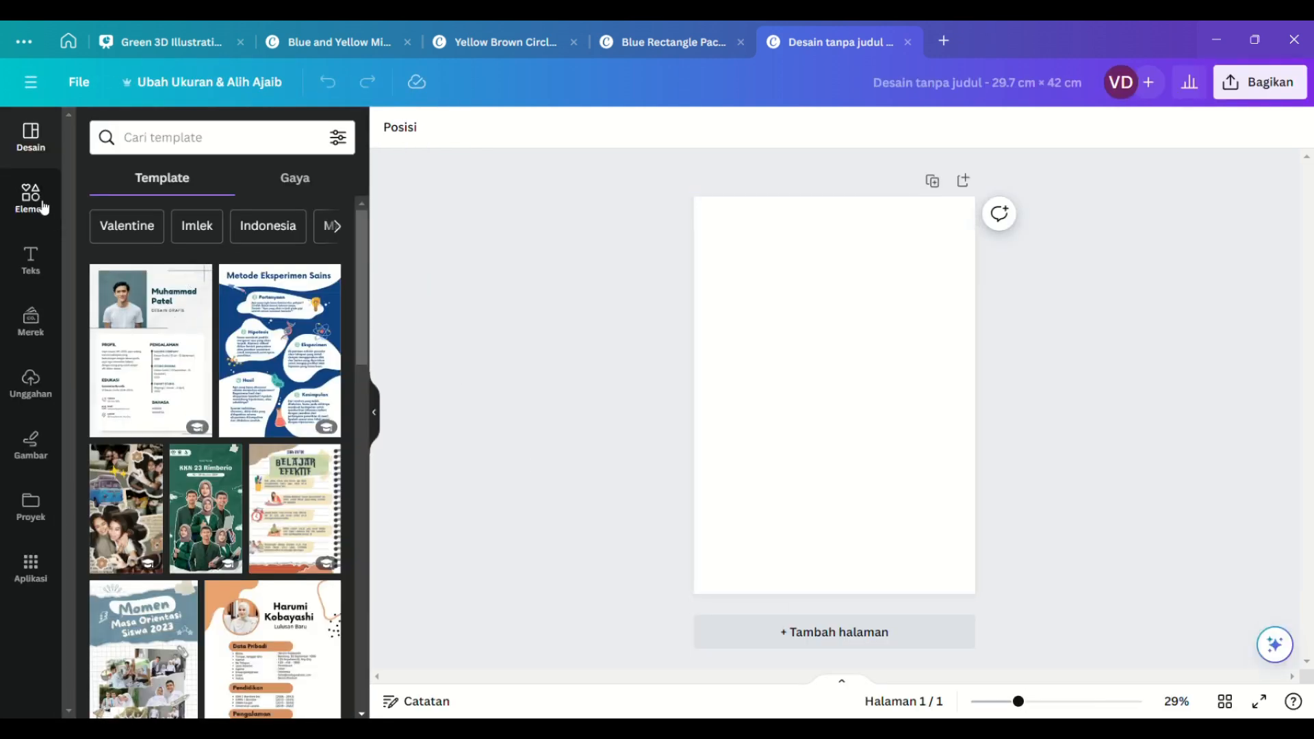
- Search the elements for "kotak persegi"
{"action": "left_click", "coordinate": [33, 200]}
{"action": "left_click", "coordinate": [207, 134]}
{"action": "type", "text": "kotak persegi"}
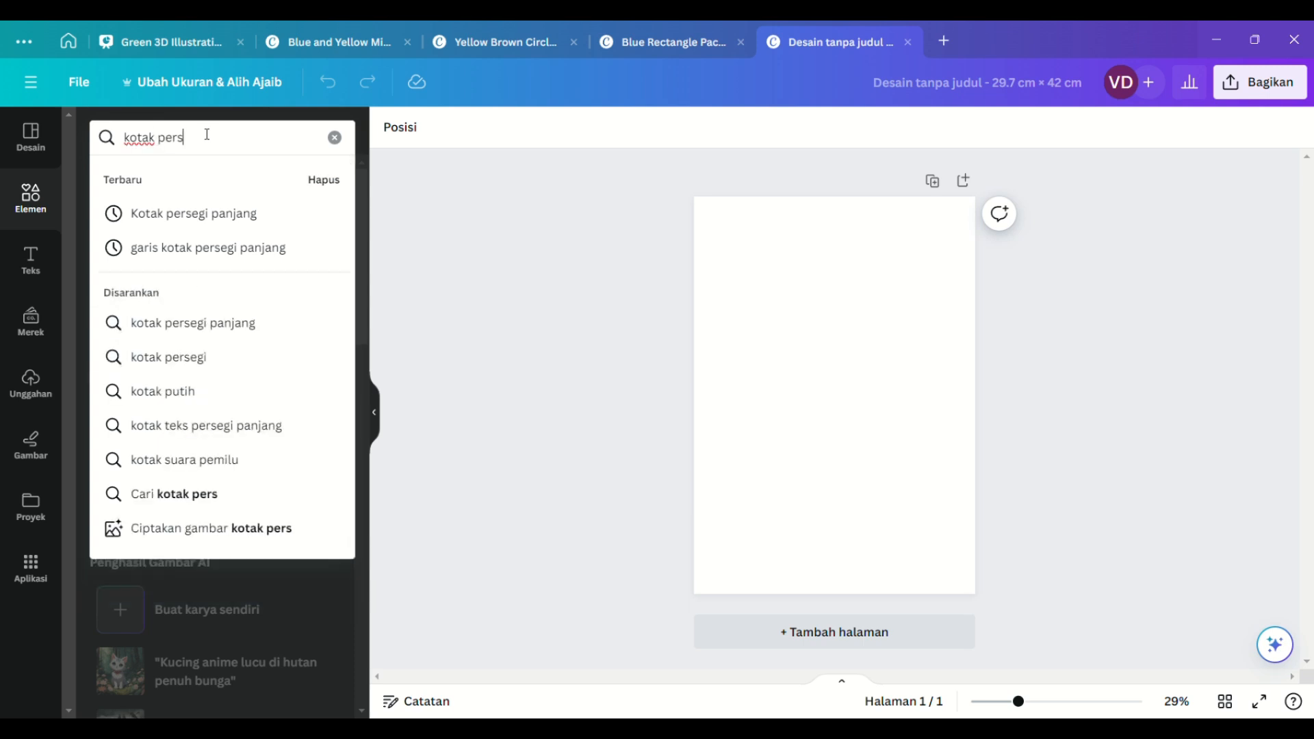
{"action": "key", "text": "Return"}
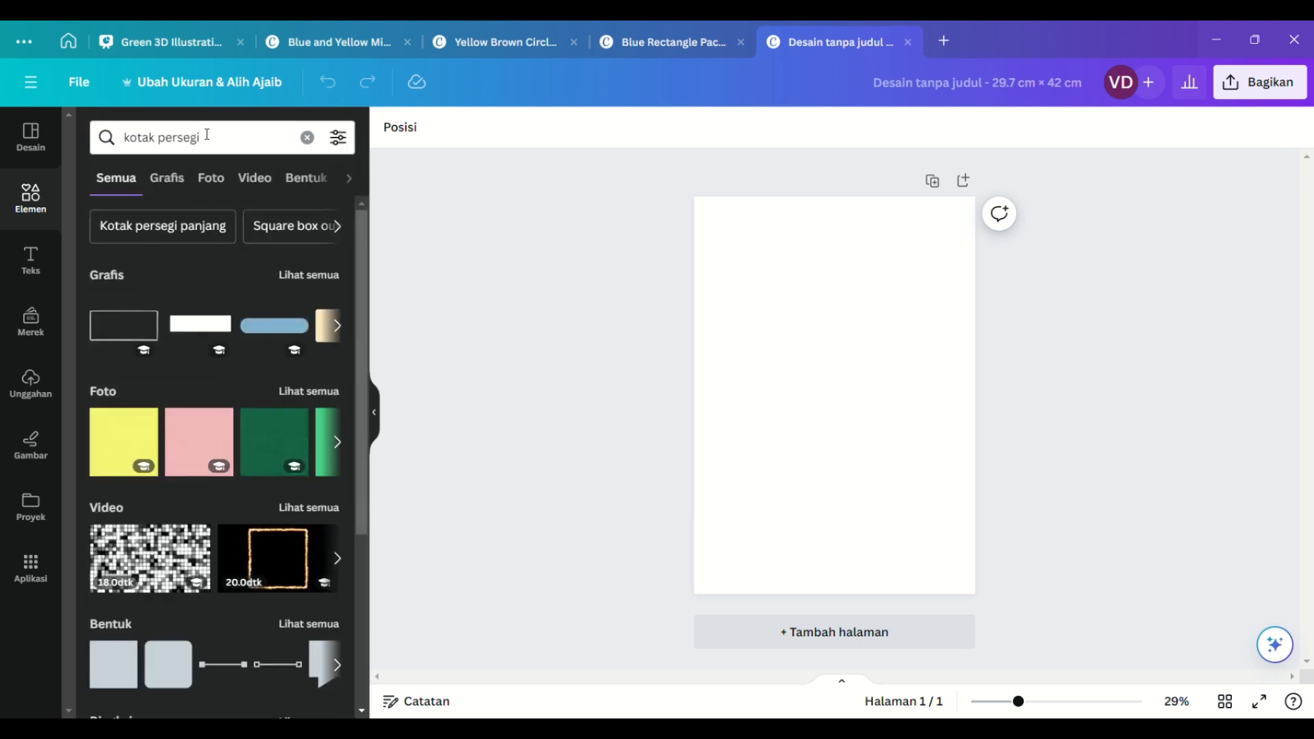
{"action": "left_click", "coordinate": [308, 274]}
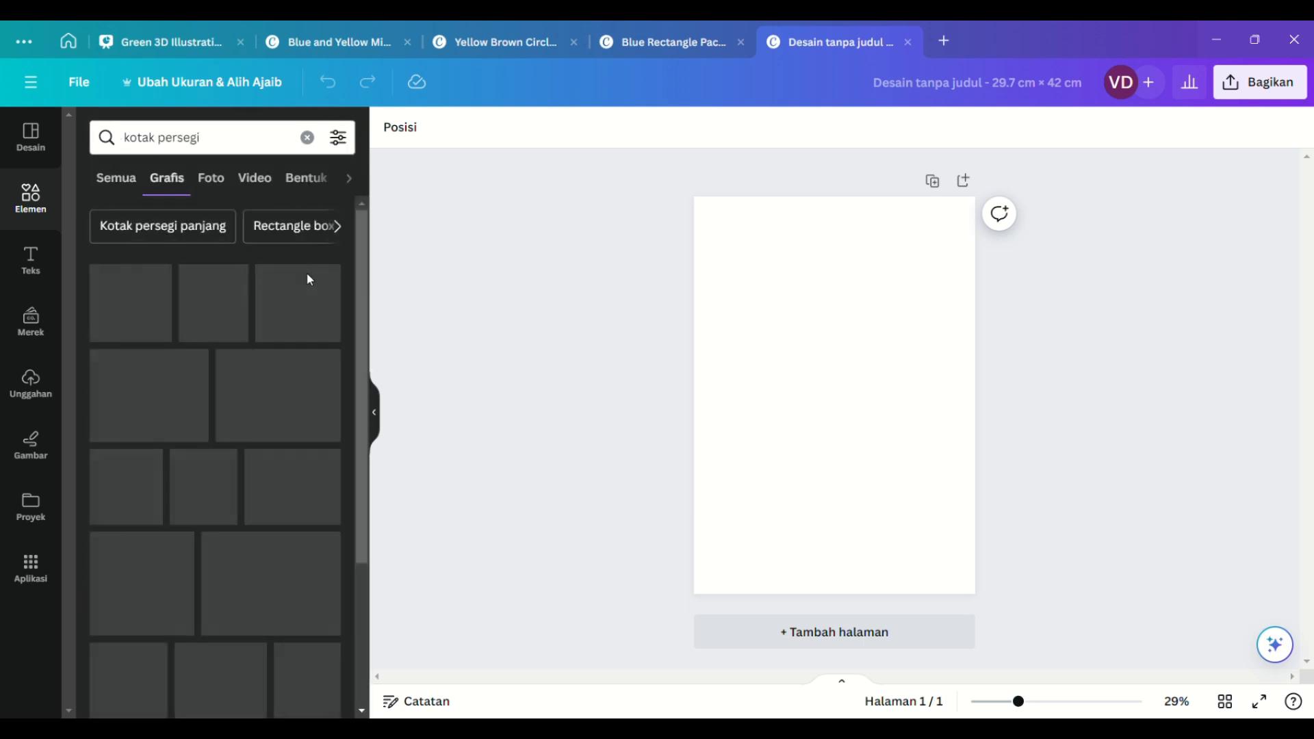
{"action": "left_click", "coordinate": [137, 482]}
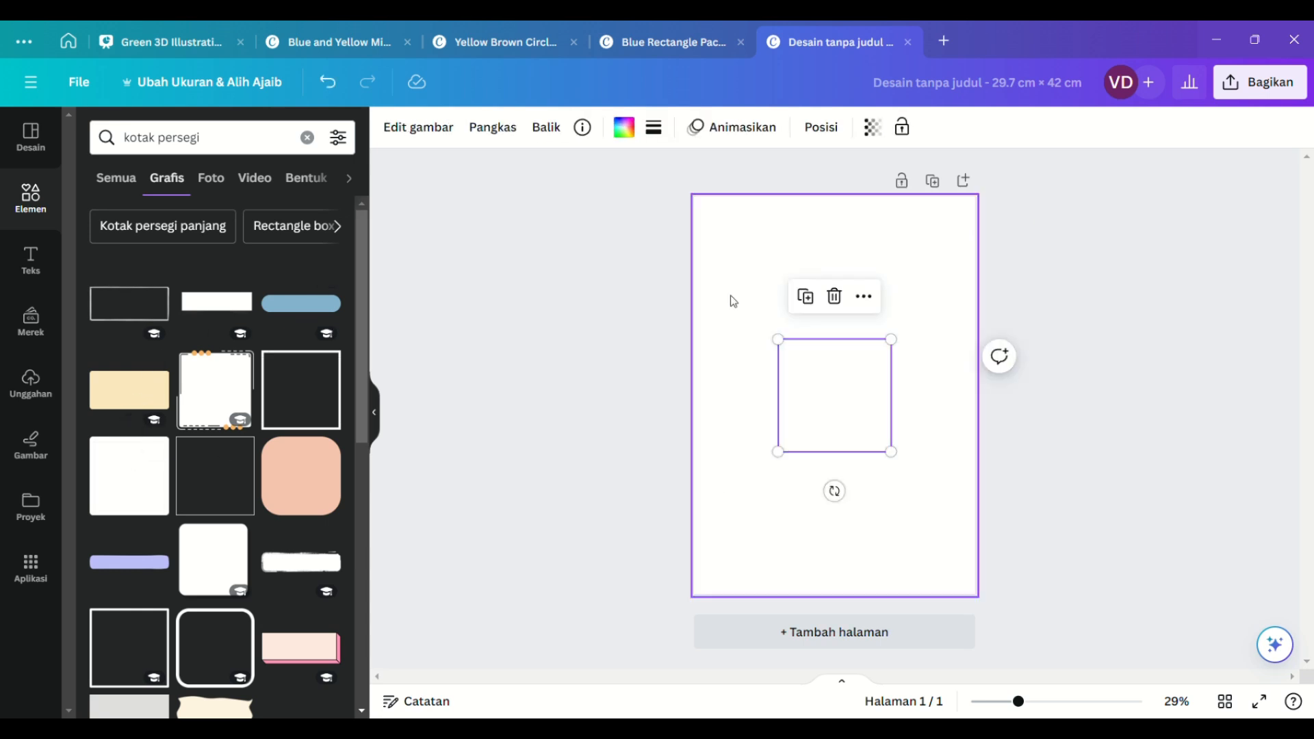
{"action": "left_click", "coordinate": [624, 128]}
{"action": "left_click", "coordinate": [95, 233]}
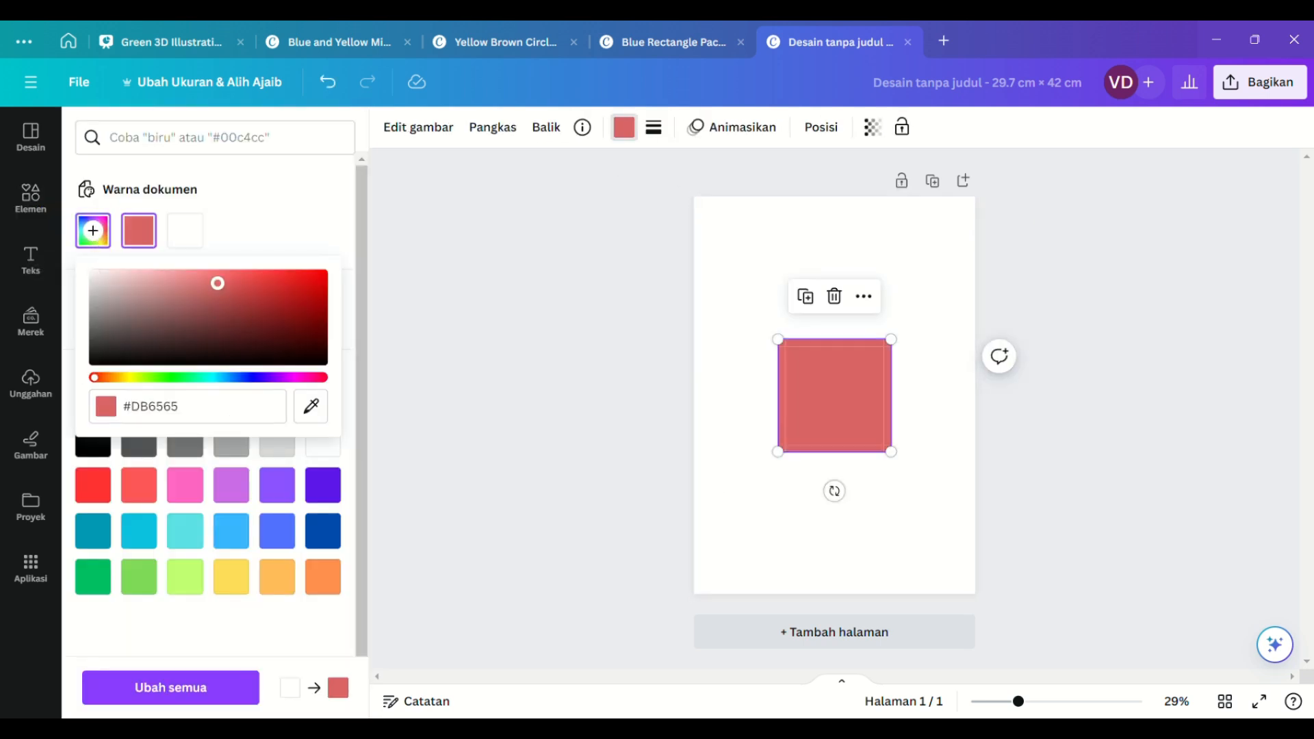
{"action": "left_click", "coordinate": [1030, 475]}
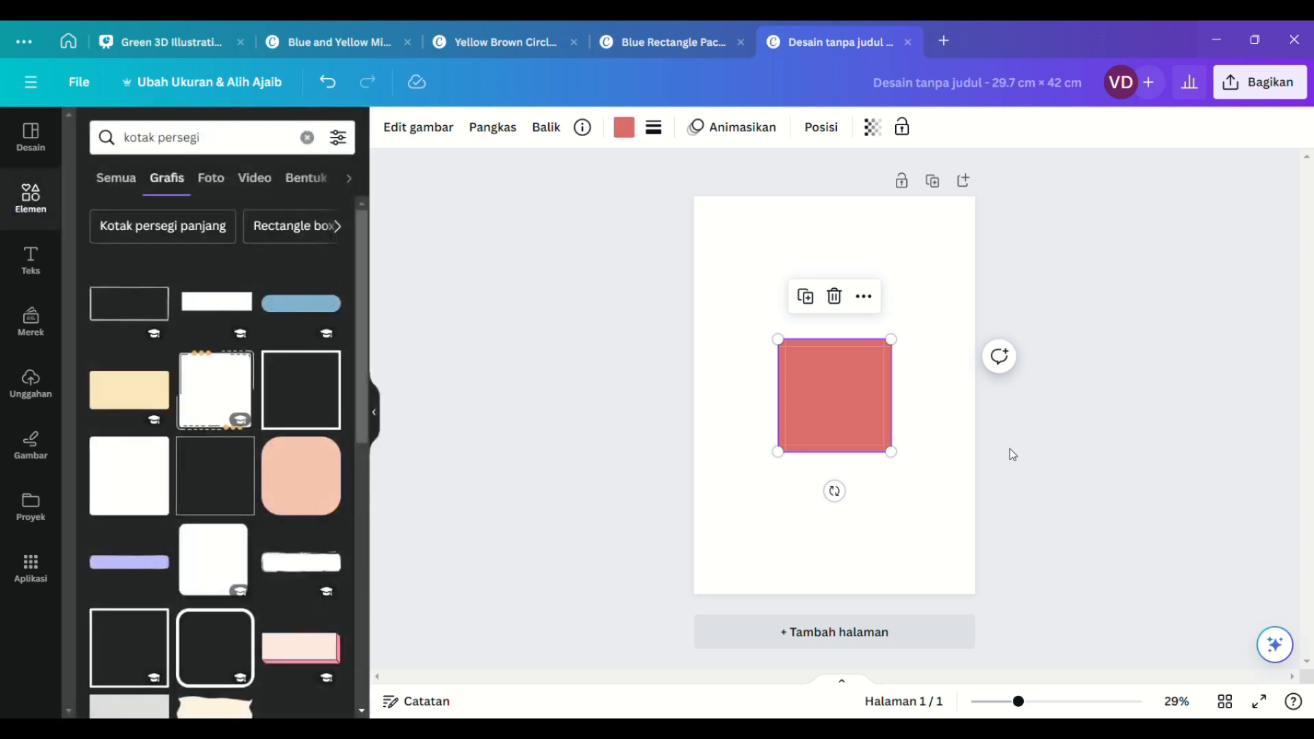
{"action": "left_click", "coordinate": [1009, 452]}
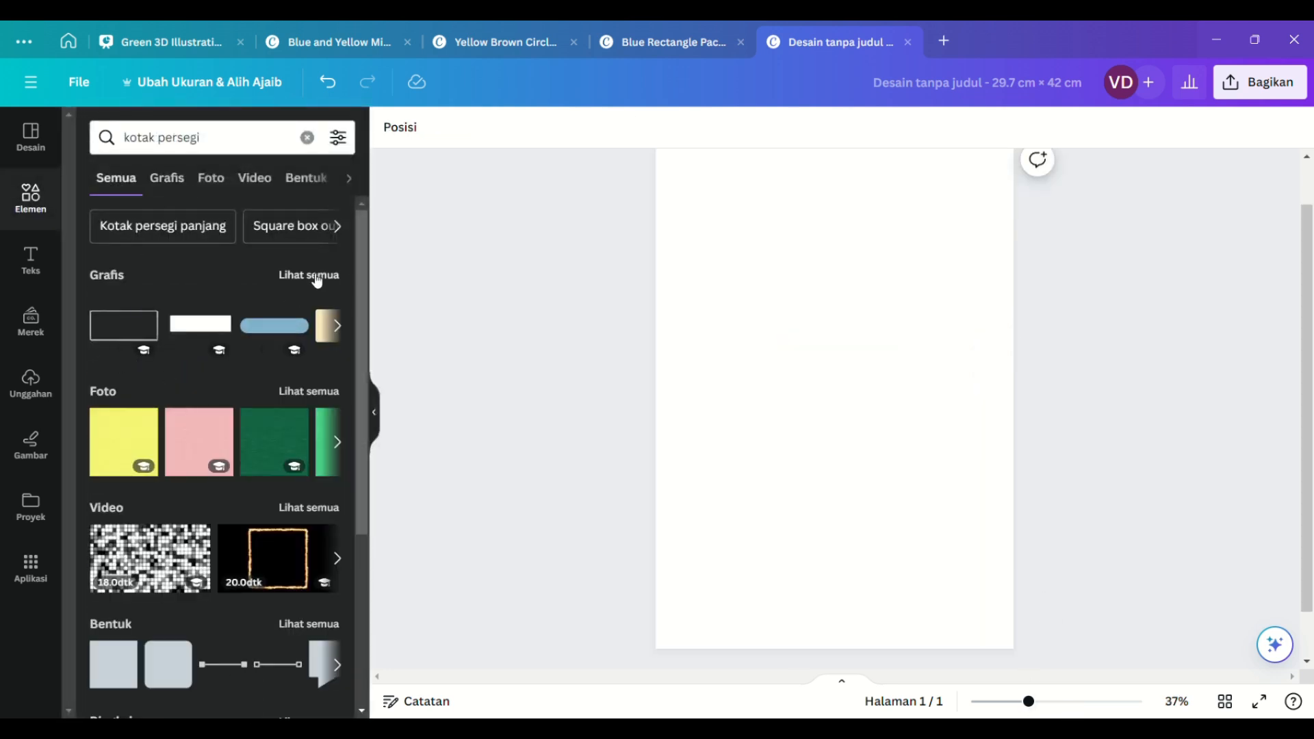
- Add a solid square graphic from the "kotak persegi" results and recolour it pink, #EBA0A0
{"action": "left_click", "coordinate": [317, 278]}
{"action": "left_click_drag", "start_coordinate": [370, 362], "coordinate": [359, 520]}
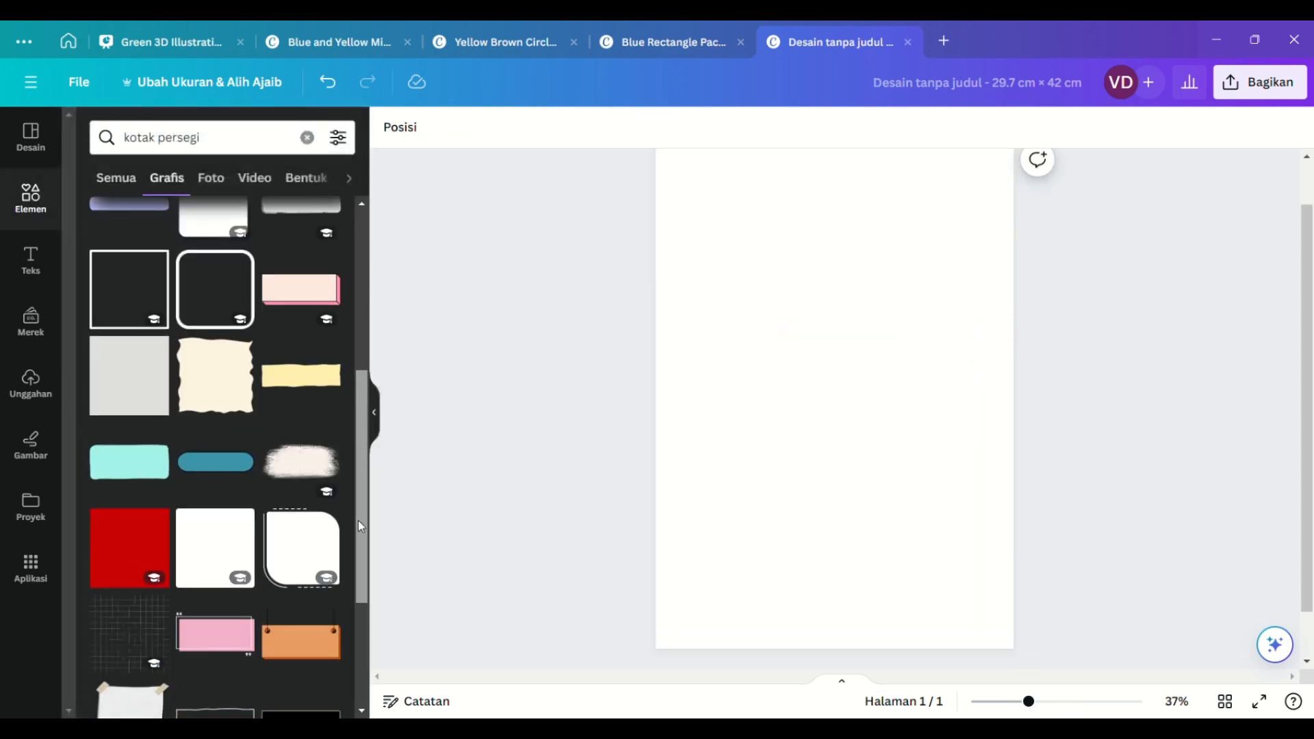
{"action": "left_click", "coordinate": [205, 533]}
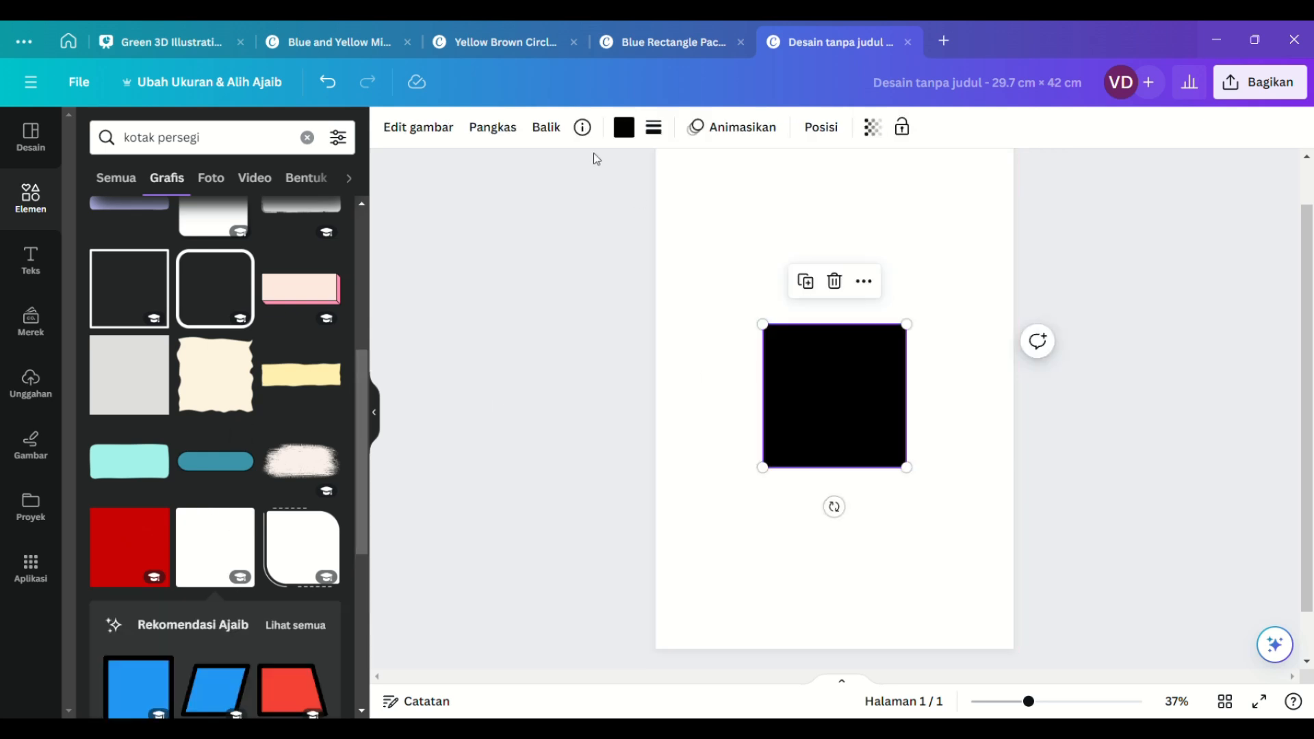
{"action": "left_click", "coordinate": [624, 127]}
{"action": "left_click", "coordinate": [101, 238]}
{"action": "left_click", "coordinate": [166, 278]}
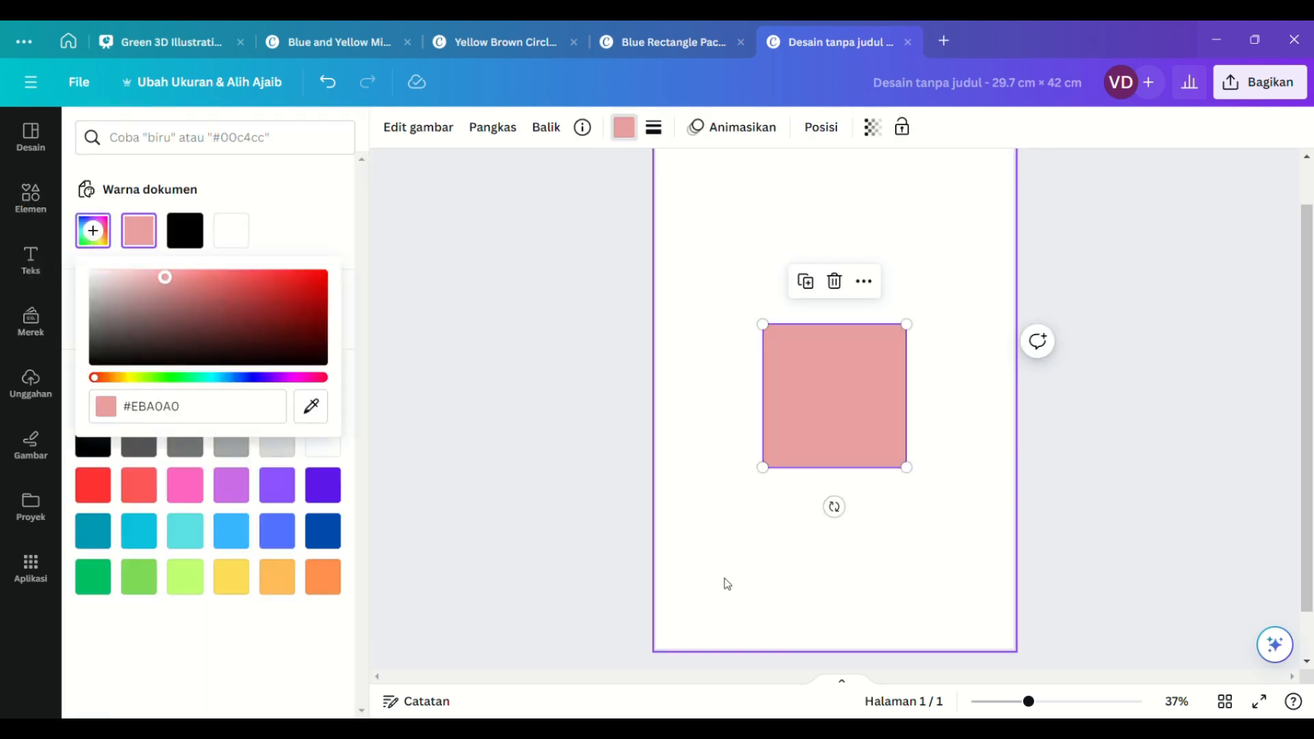
{"action": "left_click", "coordinate": [1057, 471]}
- Search the graphics for "Kotak persegi panjang" and add a plain solid rectangle without a shadow below the pink square
{"action": "left_click", "coordinate": [232, 152]}
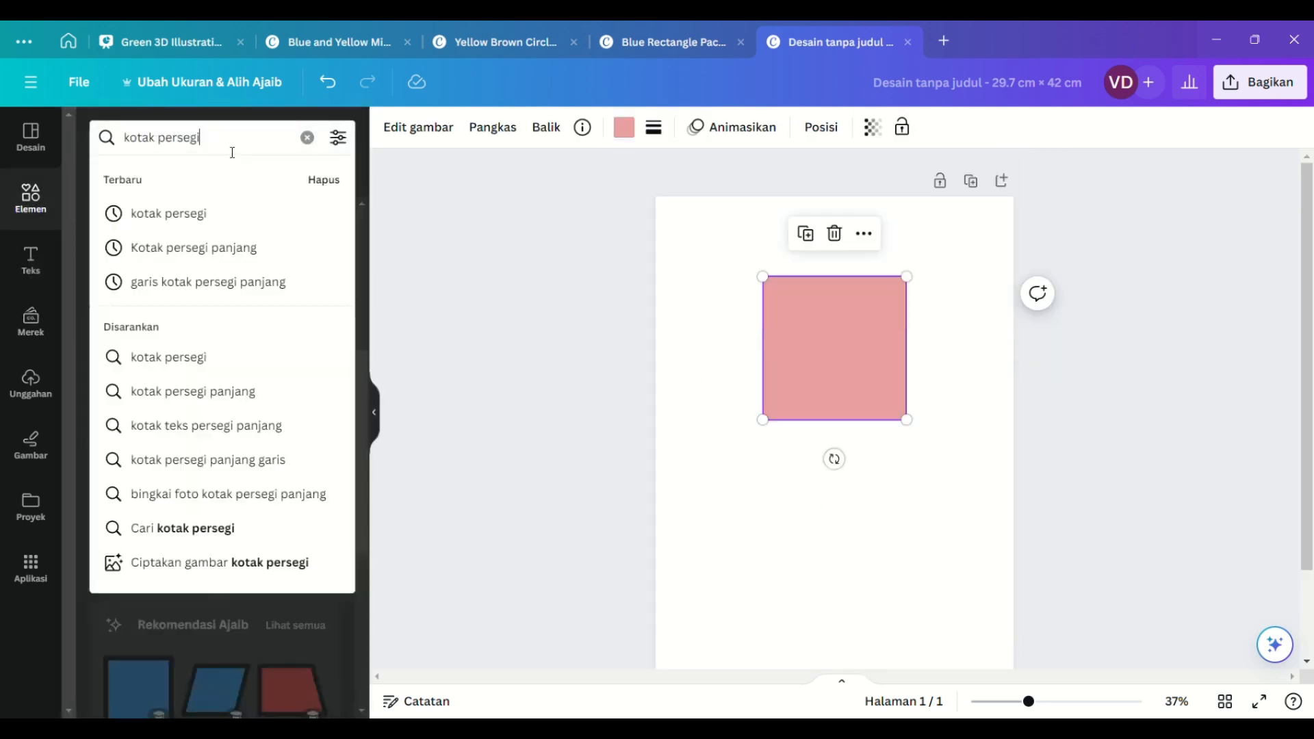
{"action": "left_click", "coordinate": [205, 248]}
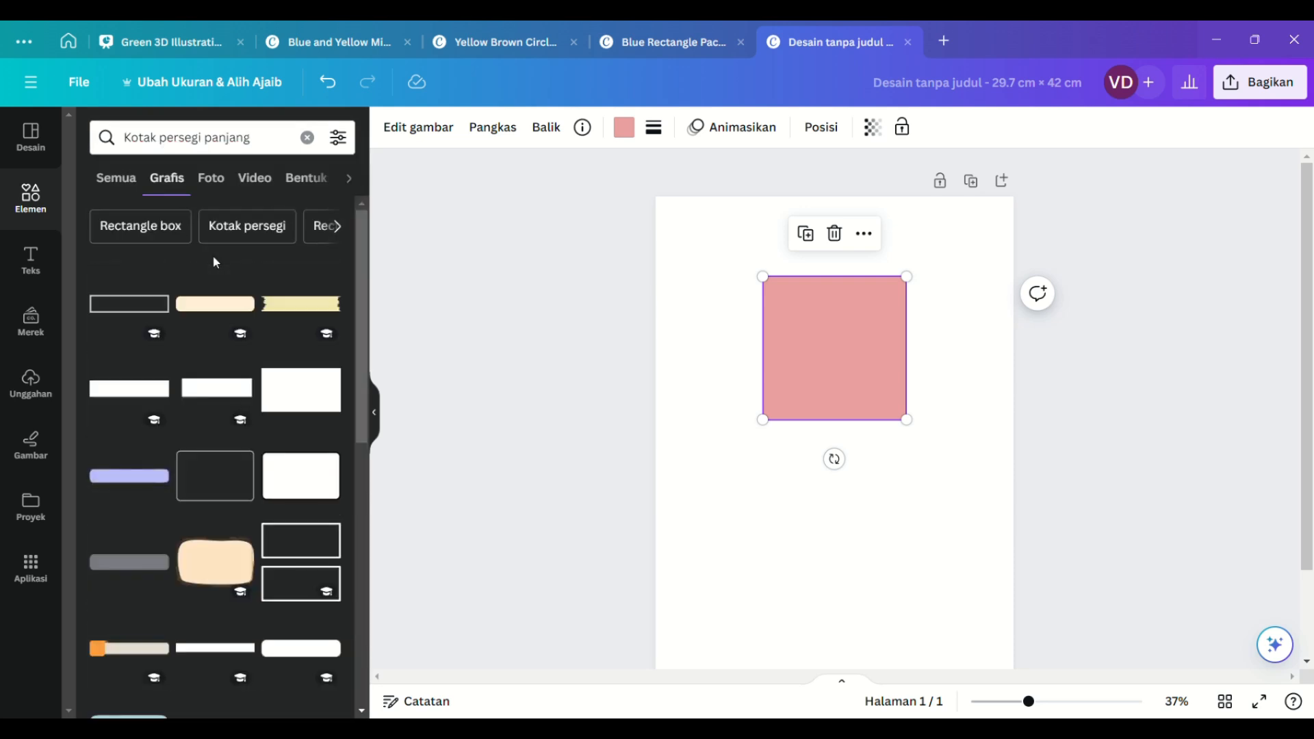
{"action": "left_click", "coordinate": [198, 396]}
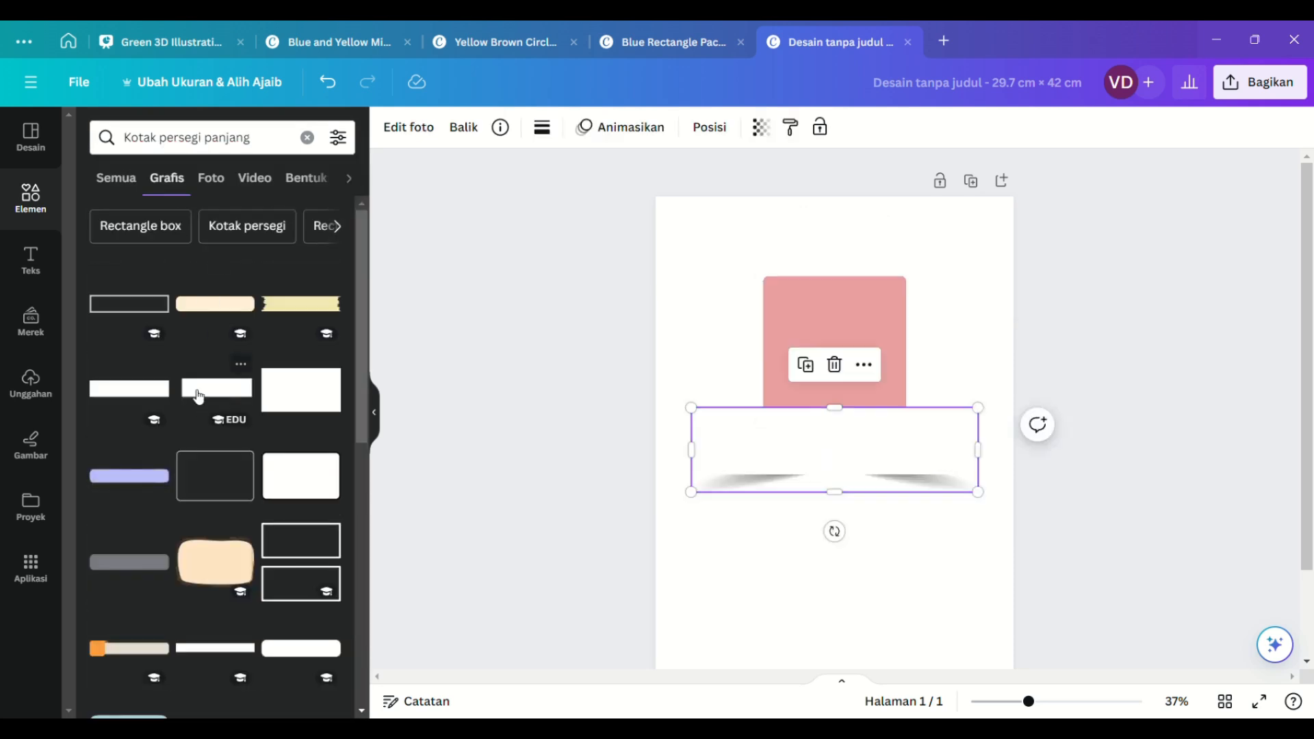
{"action": "left_click", "coordinate": [834, 365]}
{"action": "left_click", "coordinate": [301, 390]}
- Recolour the black rectangle to a custom dark purplish maroon
{"action": "left_click", "coordinate": [624, 127]}
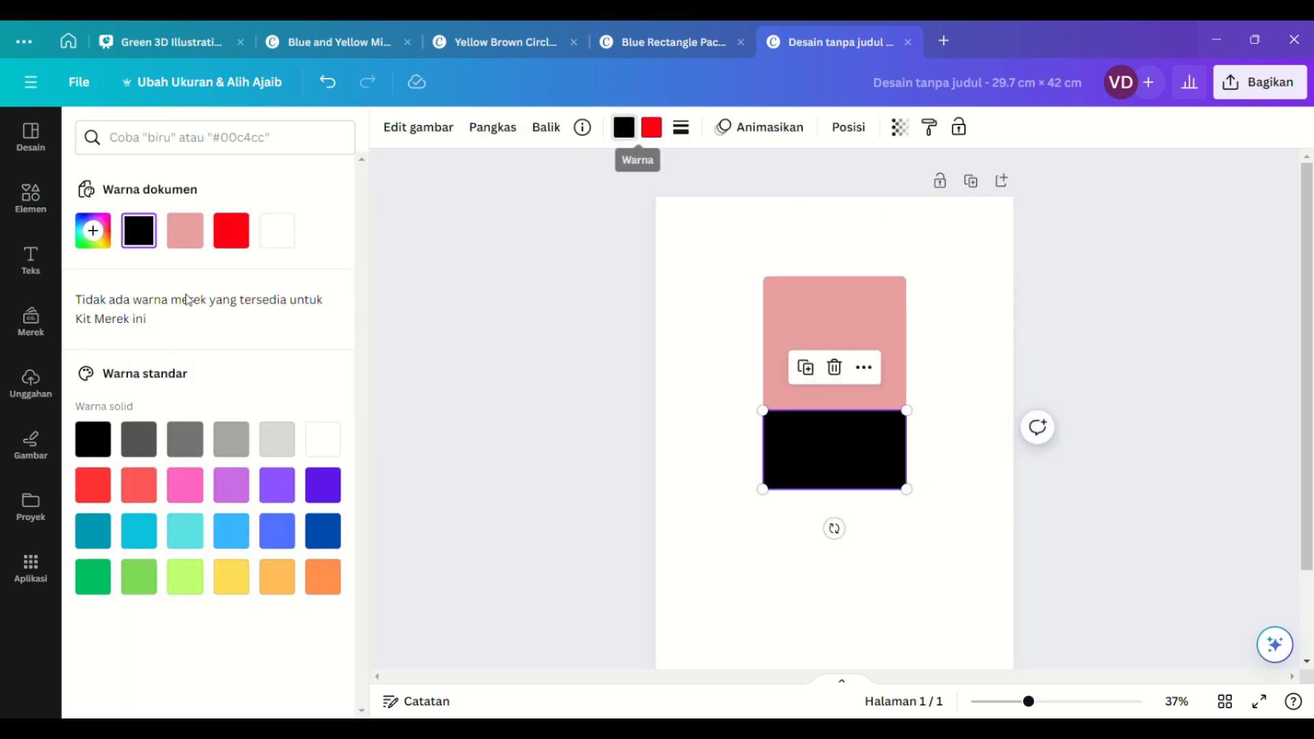
{"action": "left_click", "coordinate": [92, 230]}
{"action": "left_click_drag", "start_coordinate": [165, 295], "coordinate": [232, 322]}
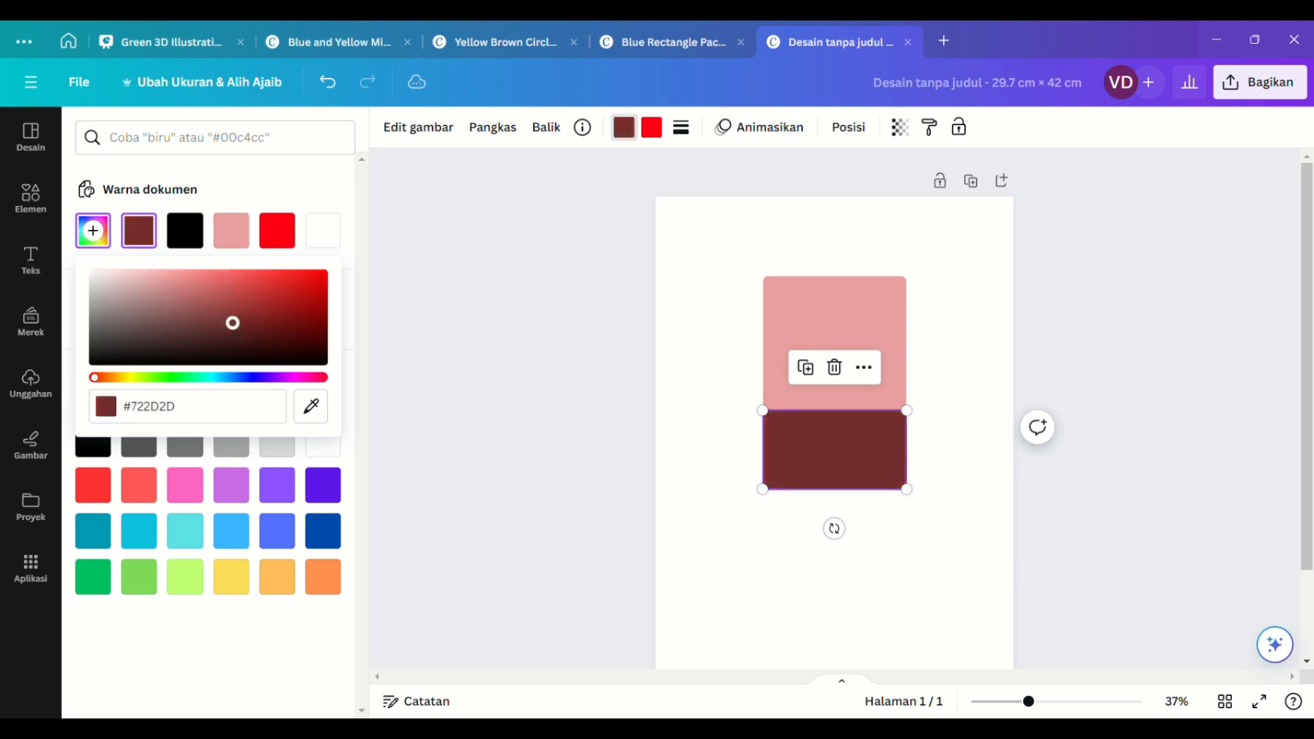
{"action": "left_click_drag", "start_coordinate": [92, 378], "coordinate": [287, 395]}
{"action": "left_click", "coordinate": [897, 540]}
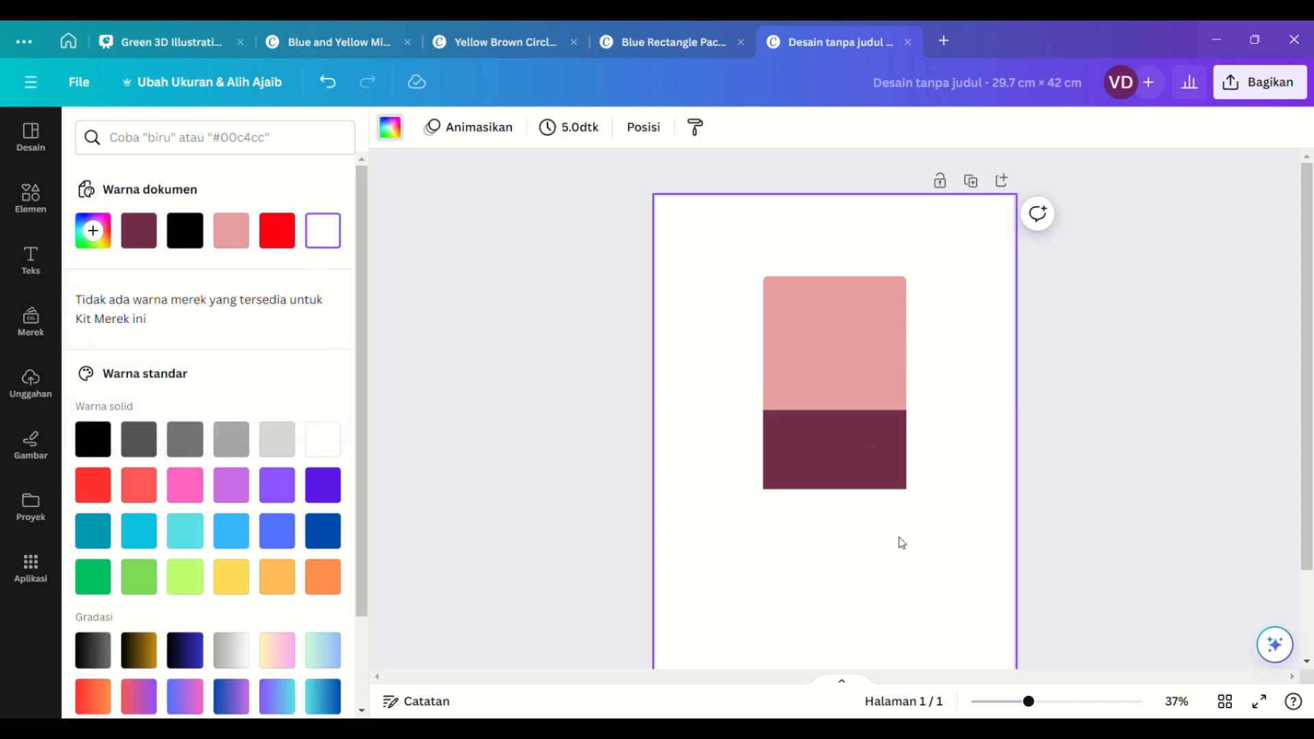
- Place a copy of the maroon rectangle directly above the pink square
{"action": "left_click", "coordinate": [848, 462]}
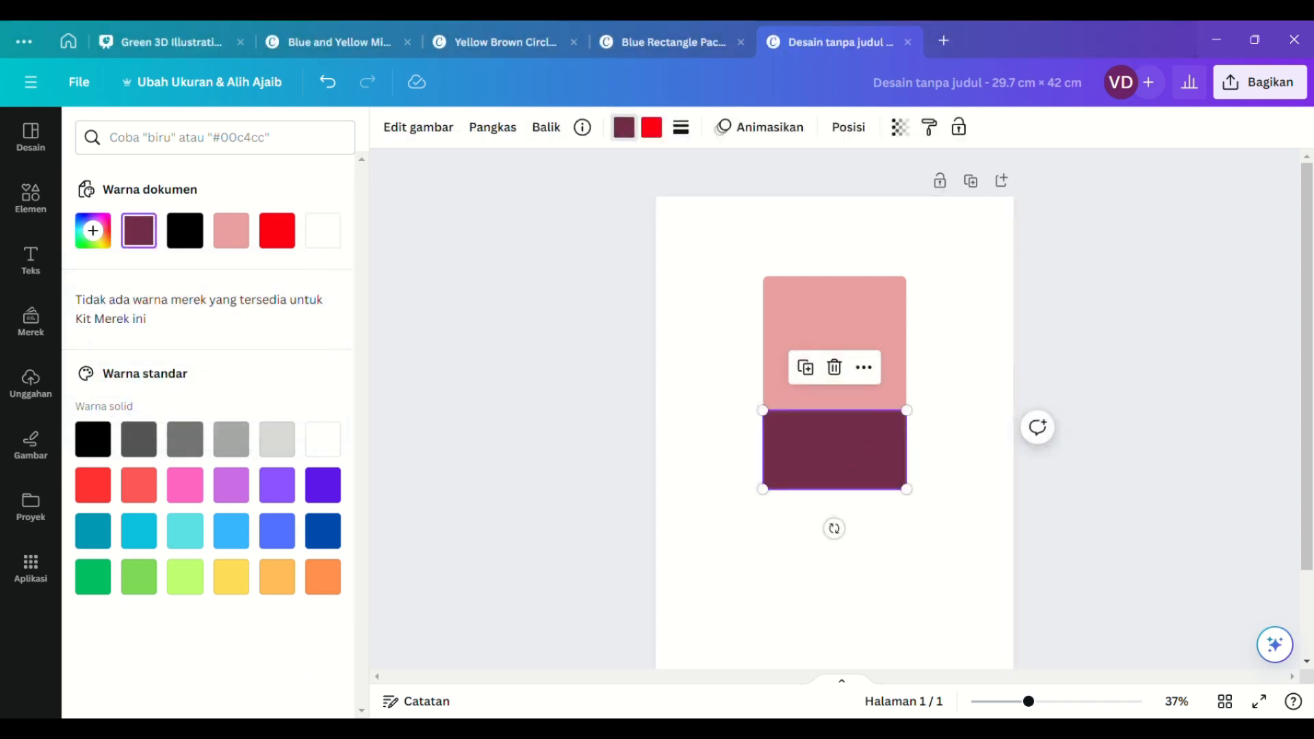
{"action": "left_click_drag", "start_coordinate": [820, 468], "coordinate": [827, 261]}
{"action": "left_click", "coordinate": [969, 463]}
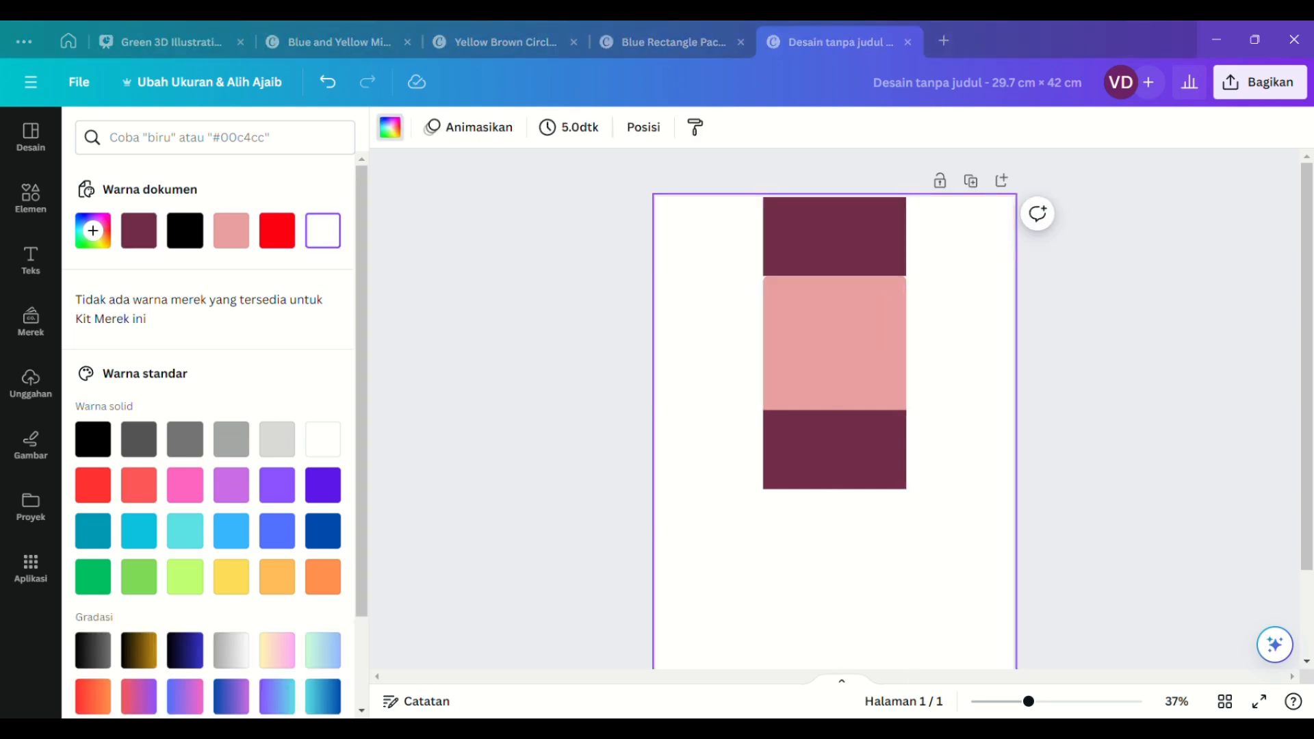
- Duplicate the lower maroon rectangle, rotate the copy 90° and place it beside the pink square's left edge
{"action": "left_click", "coordinate": [829, 466]}
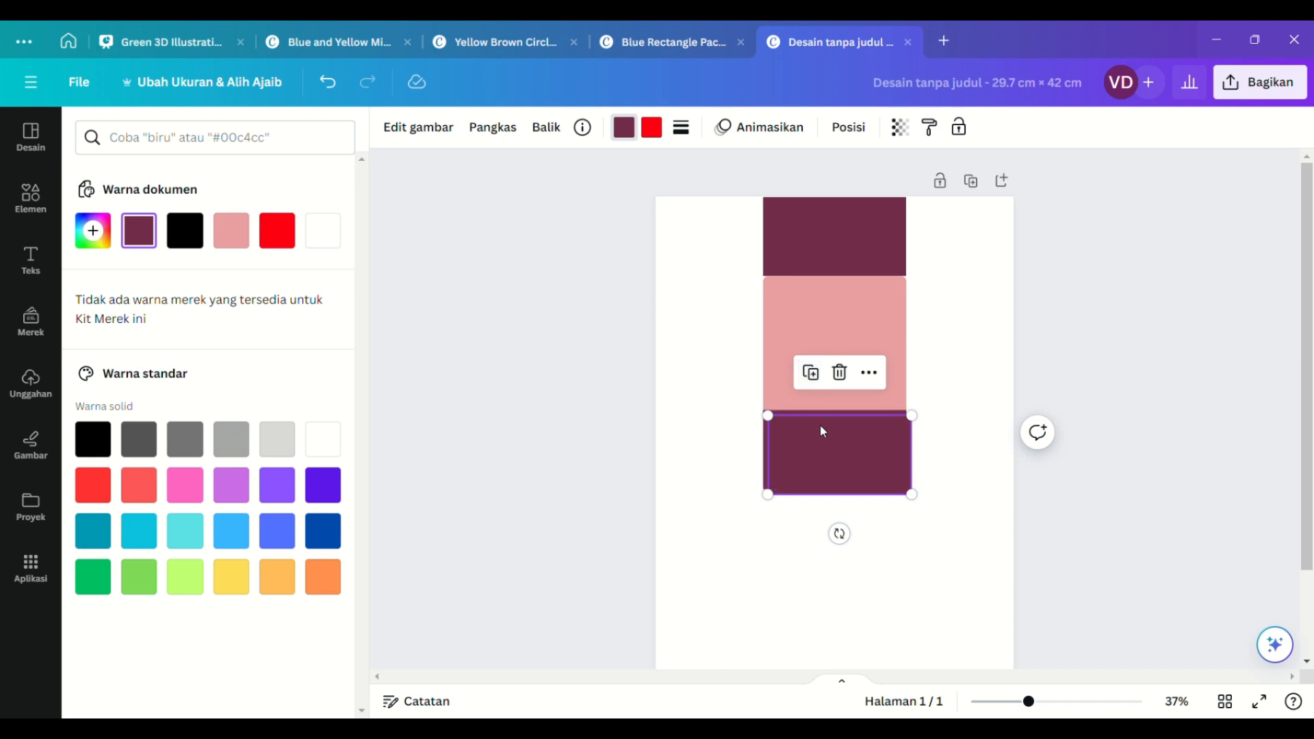
{"action": "left_click_drag", "start_coordinate": [851, 544], "coordinate": [704, 463]}
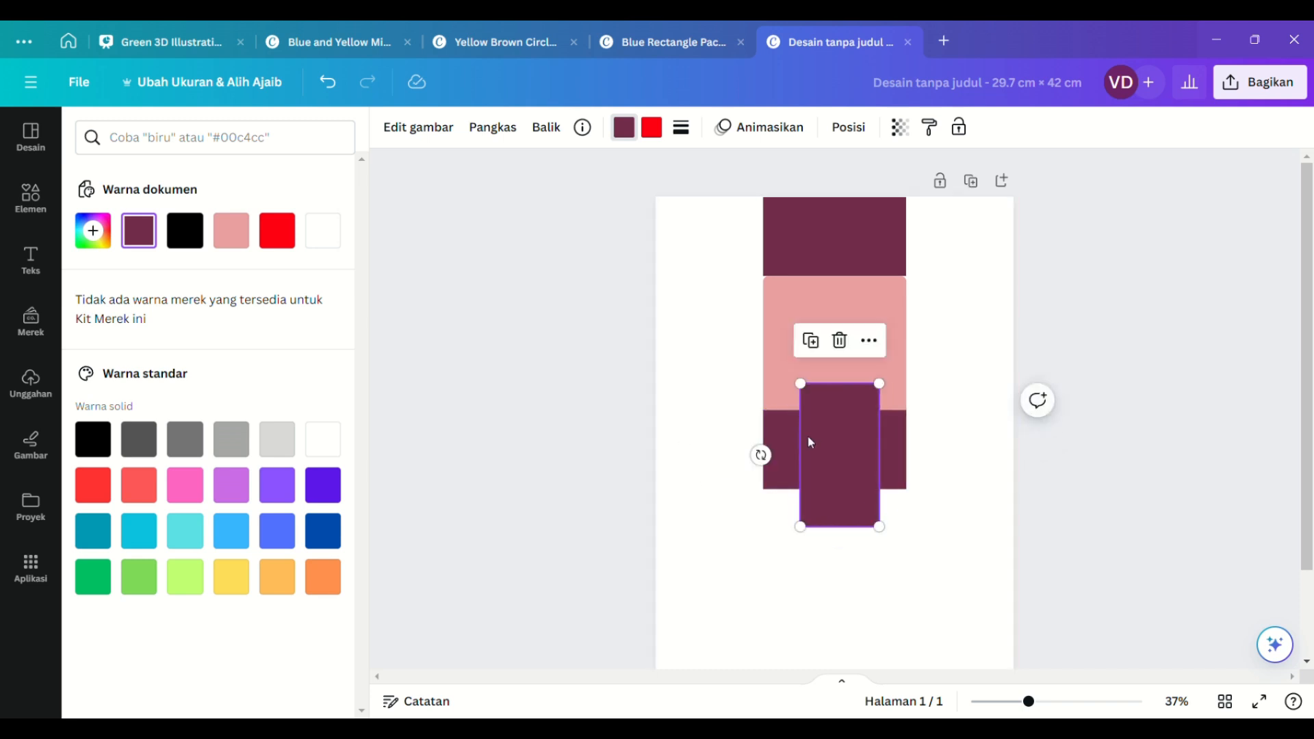
{"action": "left_click_drag", "start_coordinate": [809, 440], "coordinate": [708, 326]}
{"action": "left_click", "coordinate": [985, 500]}
- Scale down all the shapes and centre the upper maroon rectangle flush against the pink square's top edge
{"action": "mouse_move", "coordinate": [1308, 302]}
{"action": "left_mouse_down"}
{"action": "mouse_move", "coordinate": [1311, 400]}
{"action": "mouse_move", "coordinate": [1311, 277]}
{"action": "left_mouse_up"}
{"action": "left_click", "coordinate": [882, 303]}
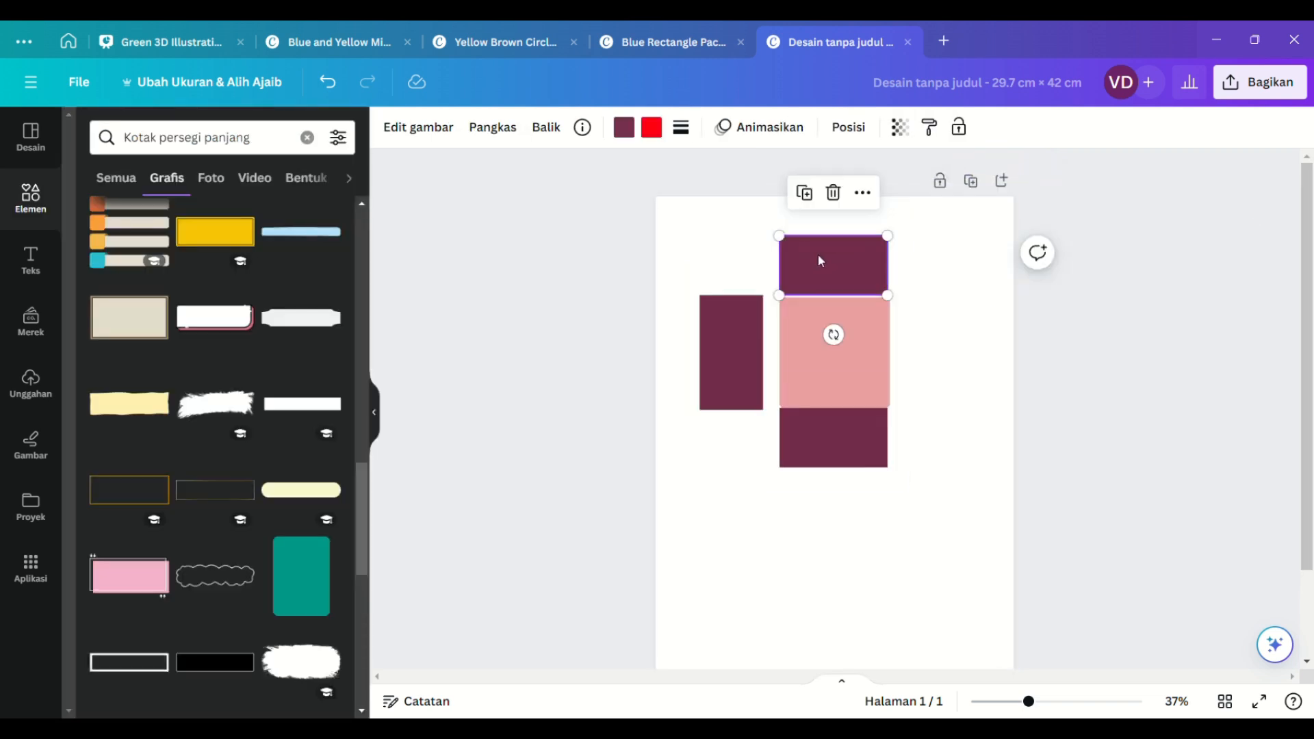
{"action": "left_click_drag", "start_coordinate": [819, 255], "coordinate": [824, 264]}
{"action": "left_click", "coordinate": [952, 534]}
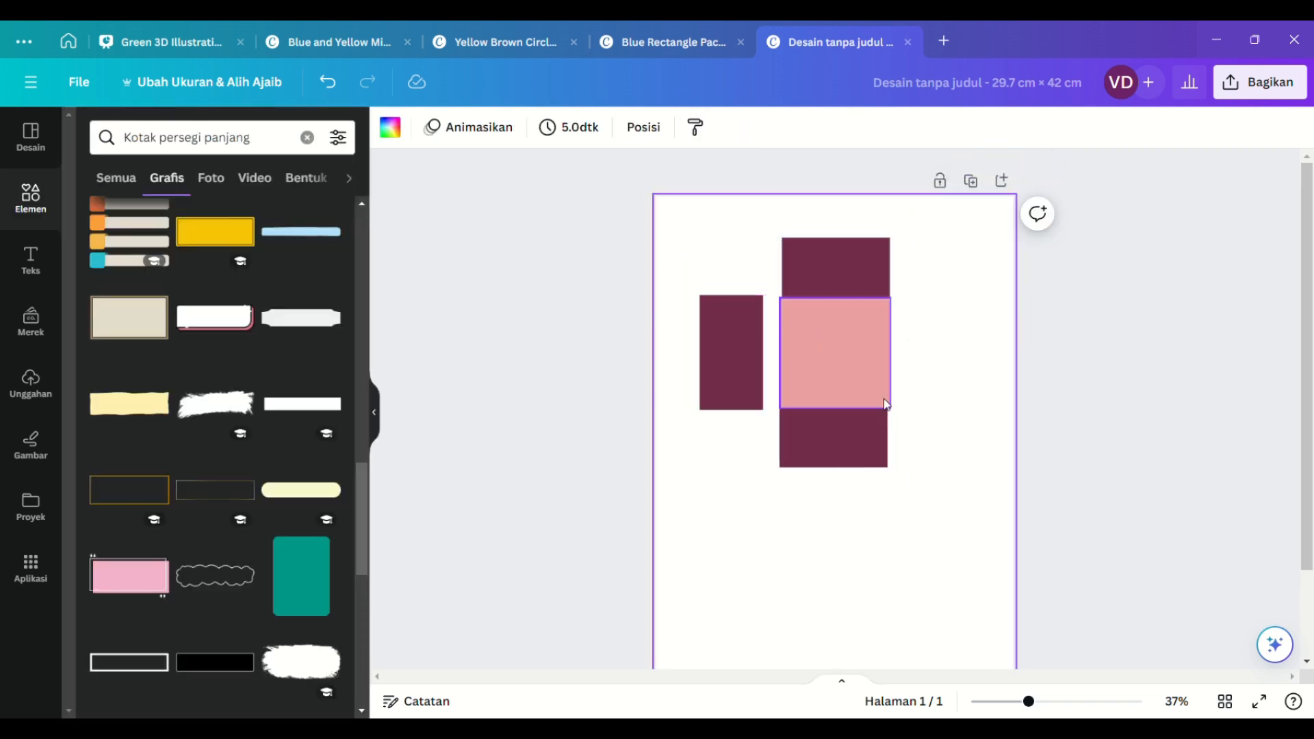
{"action": "left_click", "coordinate": [1064, 702]}
{"action": "scroll", "coordinate": [828, 616], "scroll_direction": "up", "scroll_amount": 2}
{"action": "left_click_drag", "start_coordinate": [828, 633], "coordinate": [837, 639]}
{"action": "left_click_drag", "start_coordinate": [824, 261], "coordinate": [818, 256]}
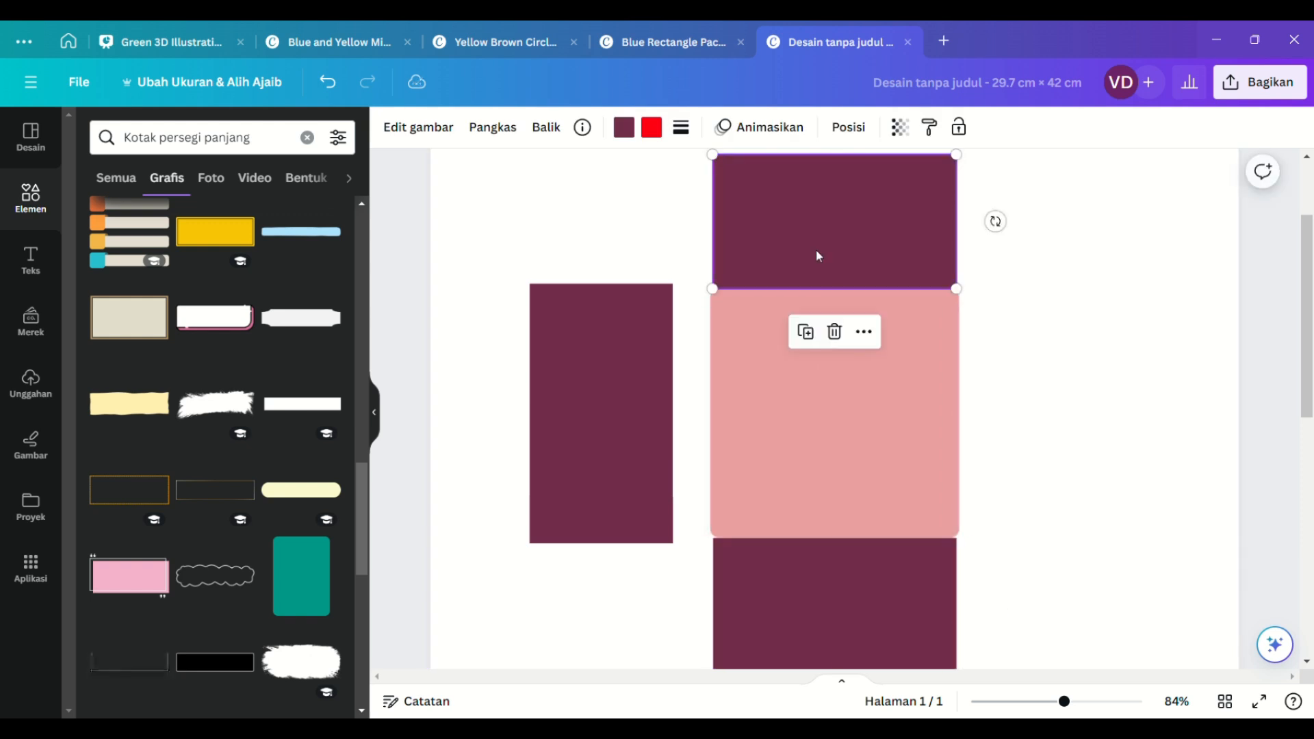
- Attach the upright maroon rectangle to the pink square's left edge and resize it to match the square's height
{"action": "left_click", "coordinate": [657, 337]}
{"action": "left_click_drag", "start_coordinate": [681, 296], "coordinate": [658, 329]}
{"action": "left_click_drag", "start_coordinate": [598, 376], "coordinate": [660, 352]}
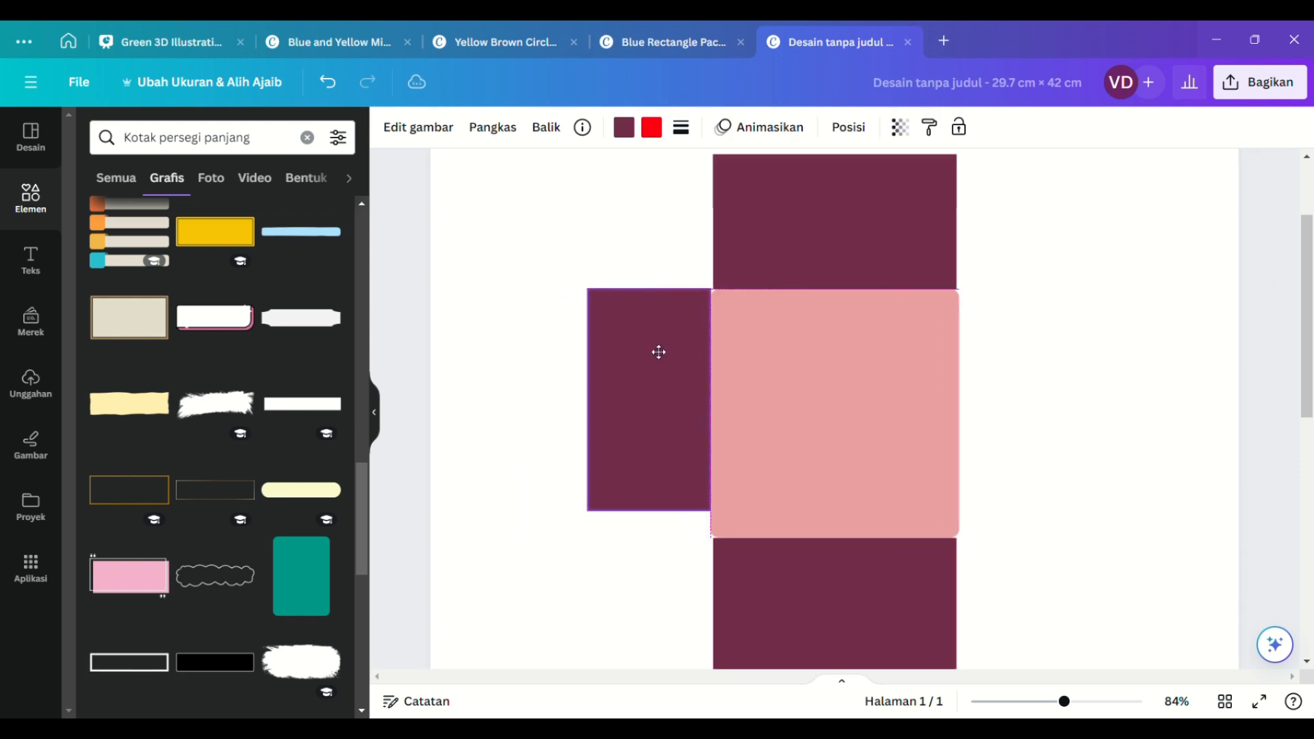
{"action": "left_click_drag", "start_coordinate": [590, 510], "coordinate": [575, 539]}
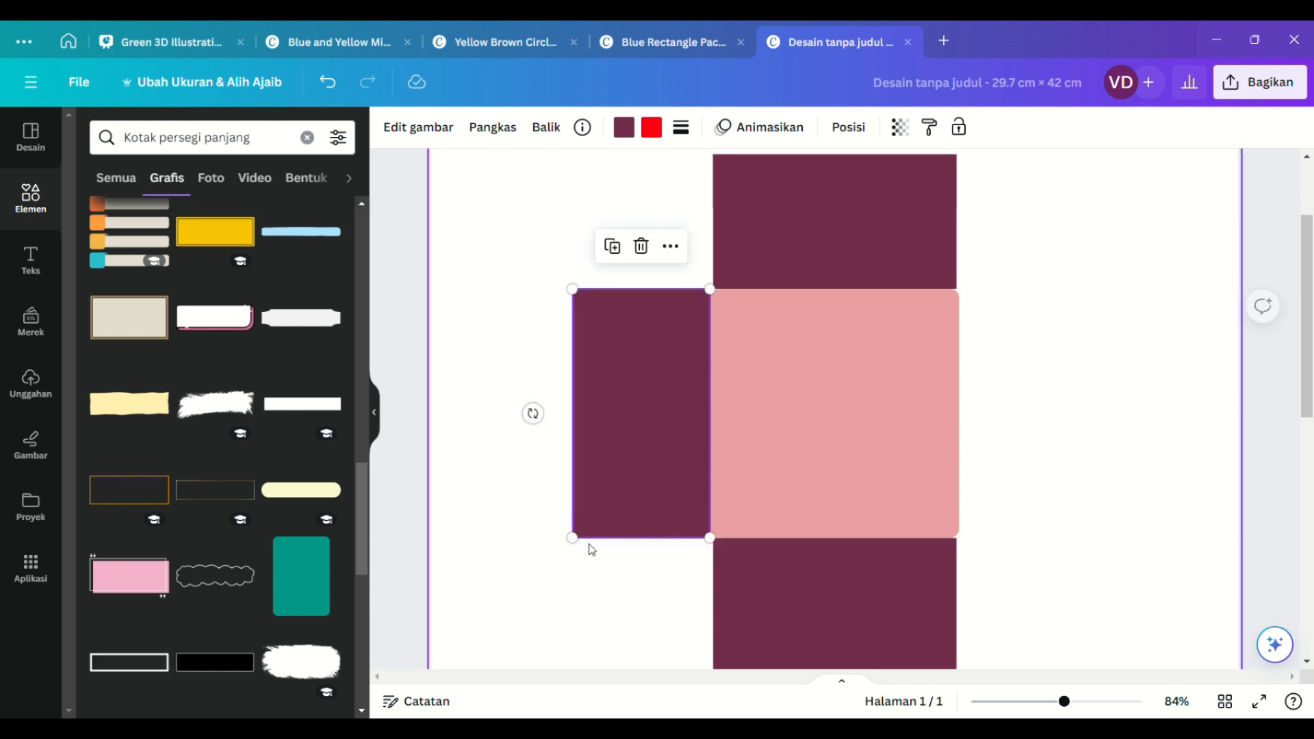
- Duplicate the upright maroon rectangle and place the copy against its outer left side
{"action": "left_click", "coordinate": [611, 247]}
{"action": "left_click_drag", "start_coordinate": [663, 371], "coordinate": [517, 359]}
{"action": "left_click", "coordinate": [585, 594]}
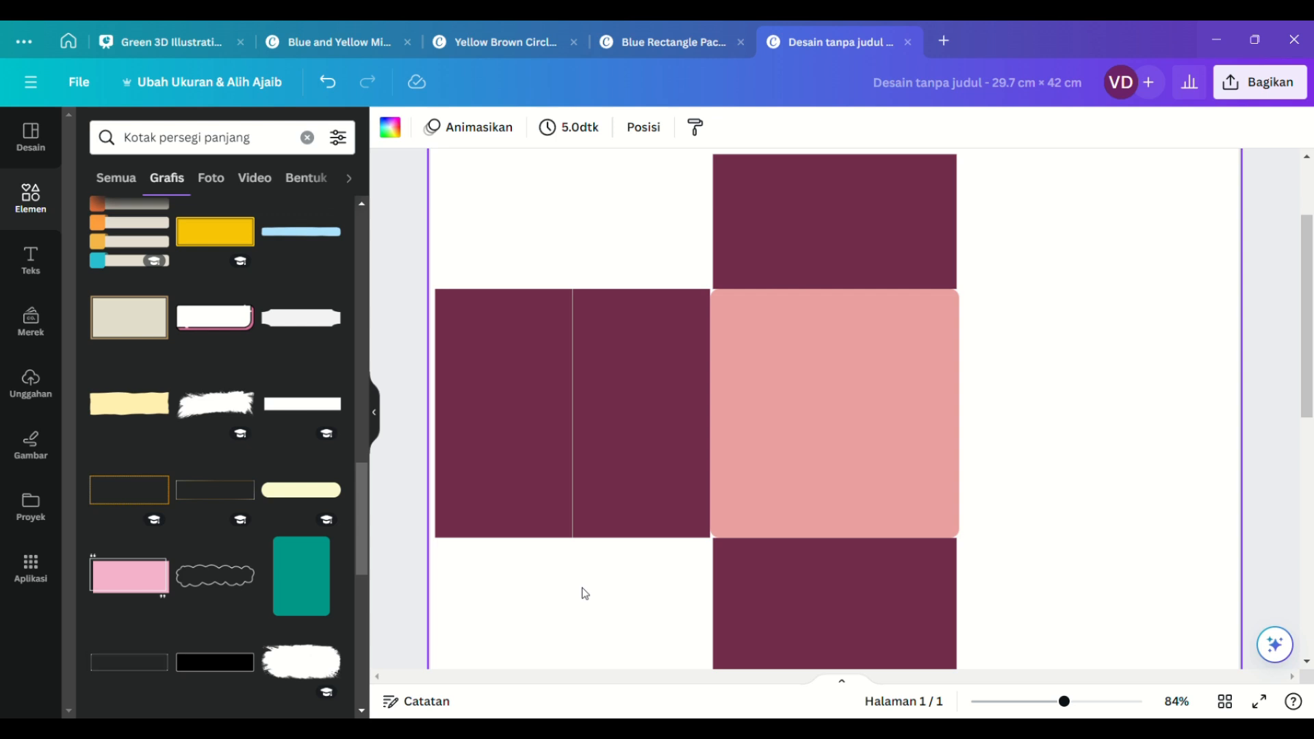
{"action": "left_click_drag", "start_coordinate": [494, 433], "coordinate": [503, 434]}
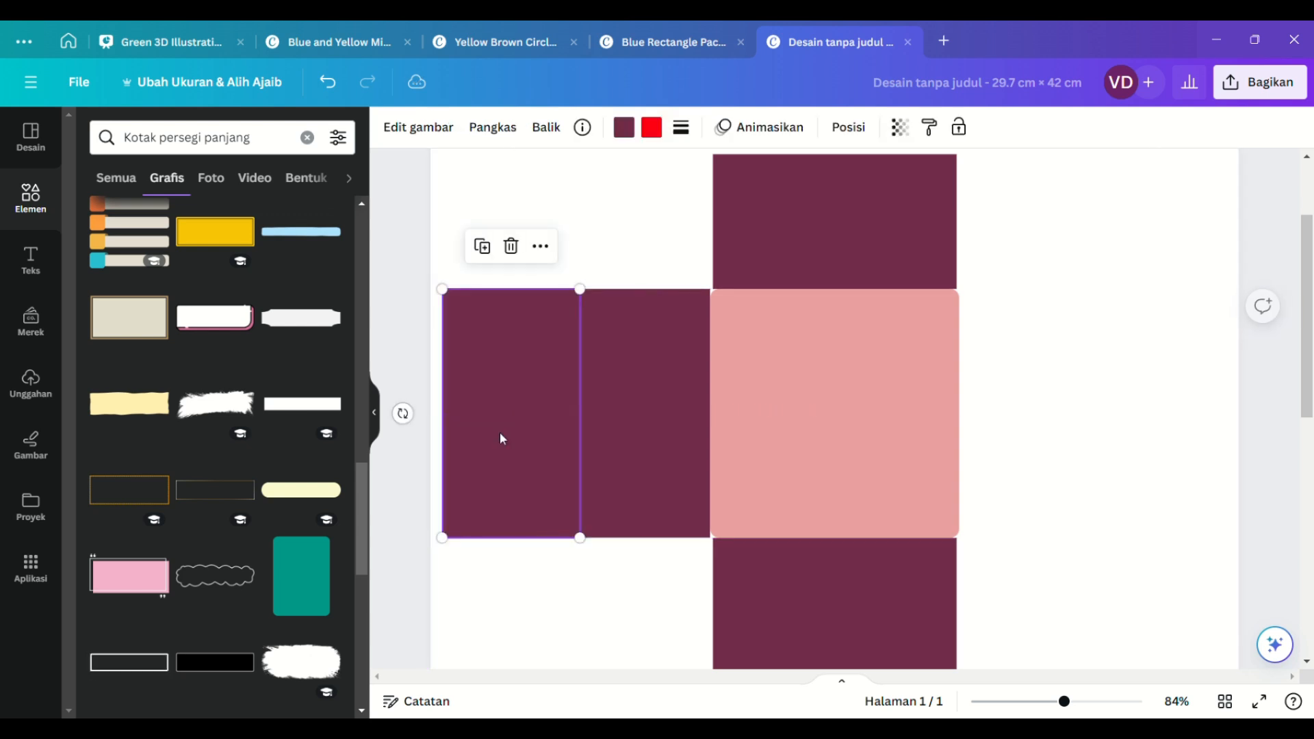
- Give the outermost maroon rectangle on the left a dashed black border and reduce the border thickness to a thin line
{"action": "left_click", "coordinate": [582, 587]}
{"action": "left_click", "coordinate": [559, 450]}
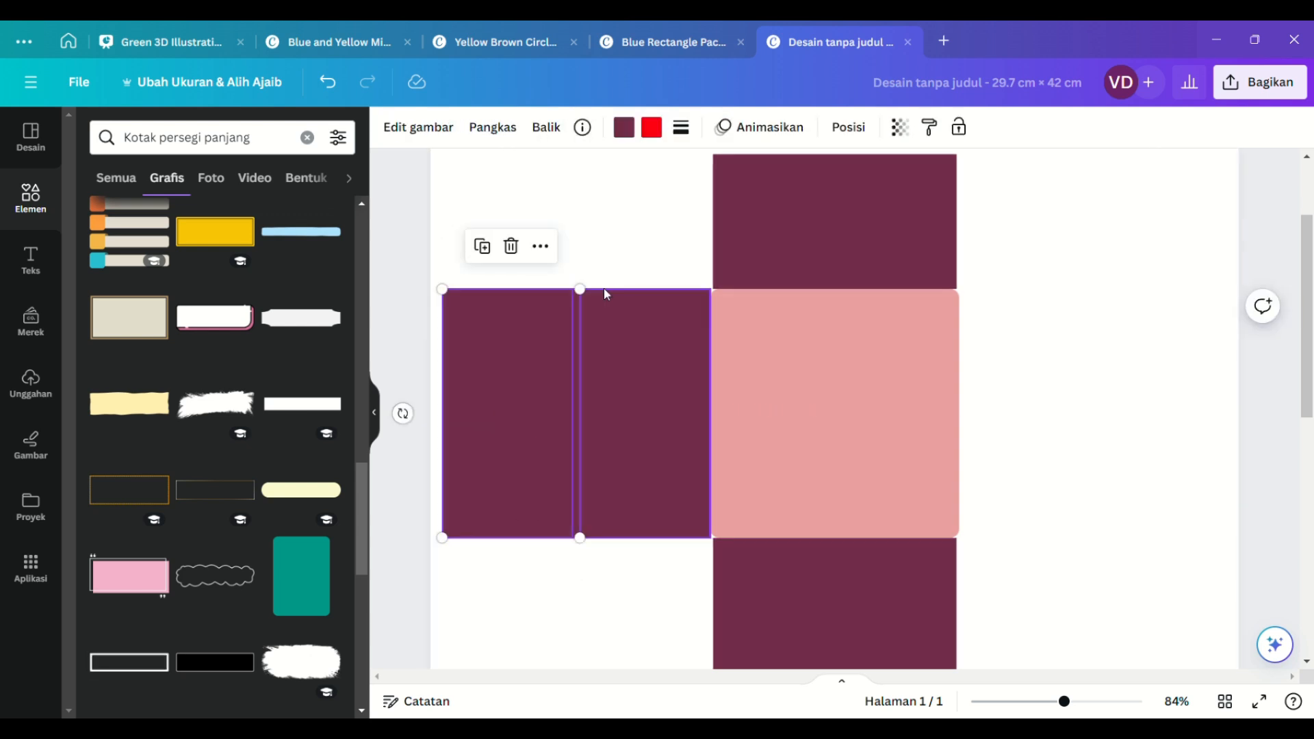
{"action": "left_click", "coordinate": [681, 129]}
{"action": "left_click", "coordinate": [869, 179]}
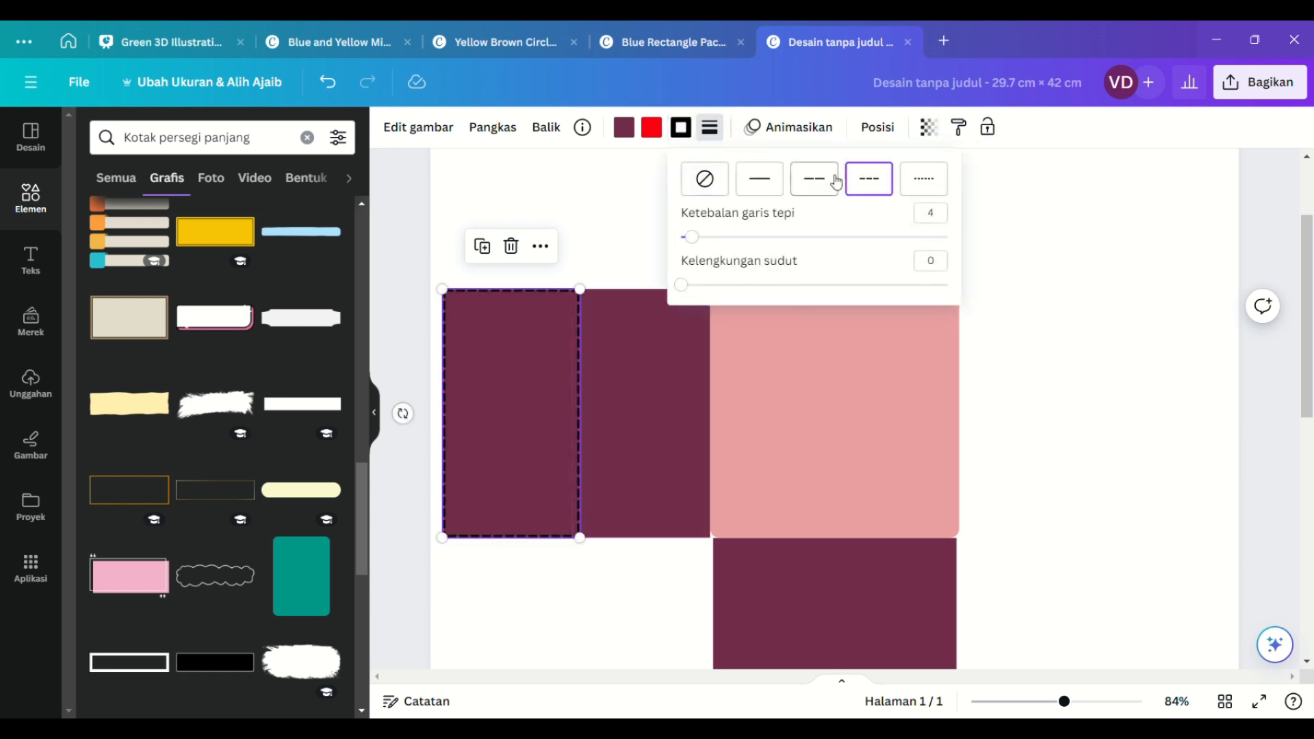
{"action": "left_click_drag", "start_coordinate": [693, 245], "coordinate": [684, 236]}
{"action": "left_click", "coordinate": [681, 573]}
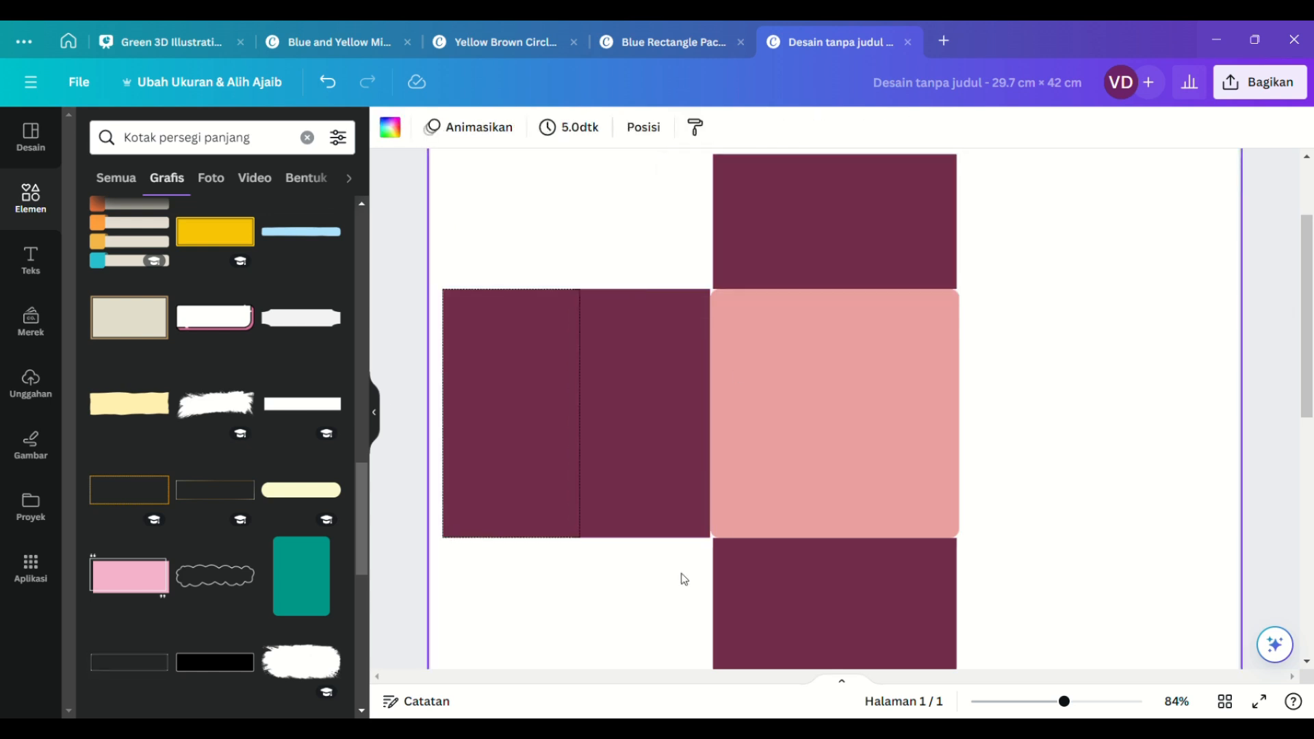
- Duplicate the bordered maroon rectangle and attach the copy to the pink square's right edge
{"action": "left_click", "coordinate": [540, 486]}
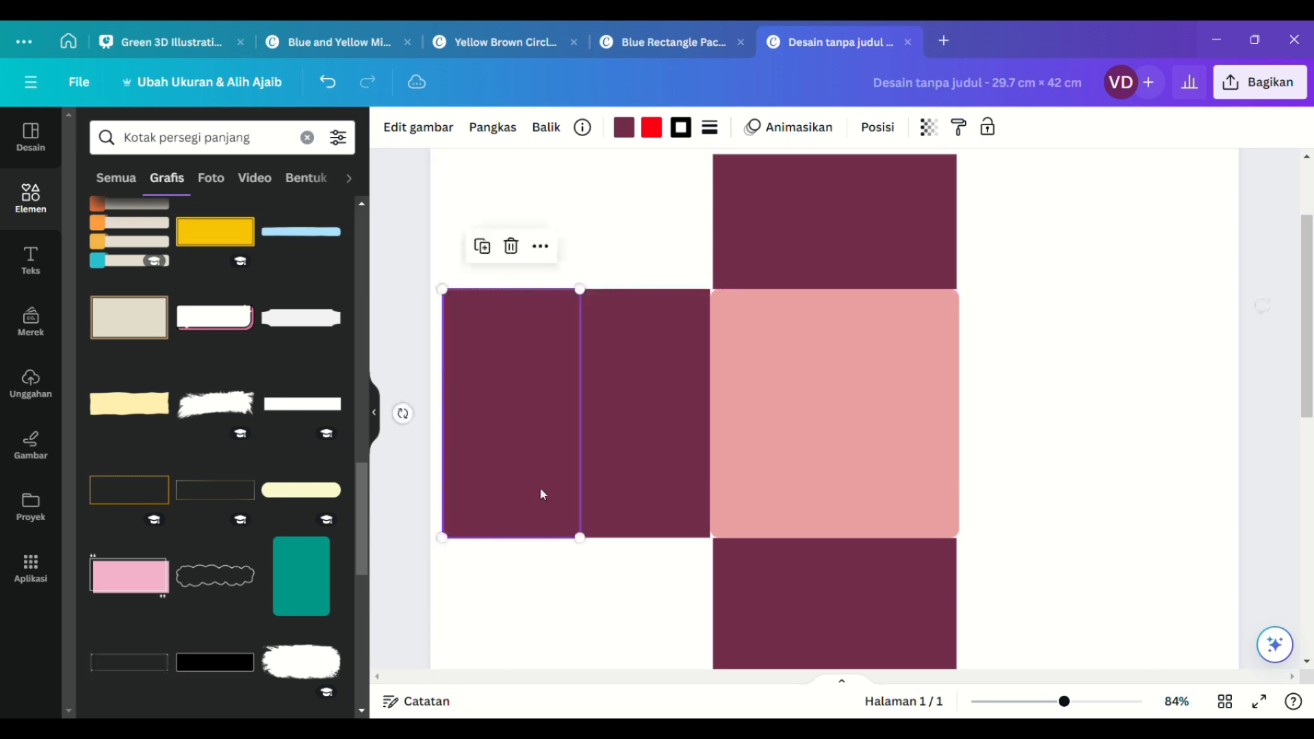
{"action": "left_click", "coordinate": [597, 617]}
{"action": "left_click", "coordinate": [511, 437]}
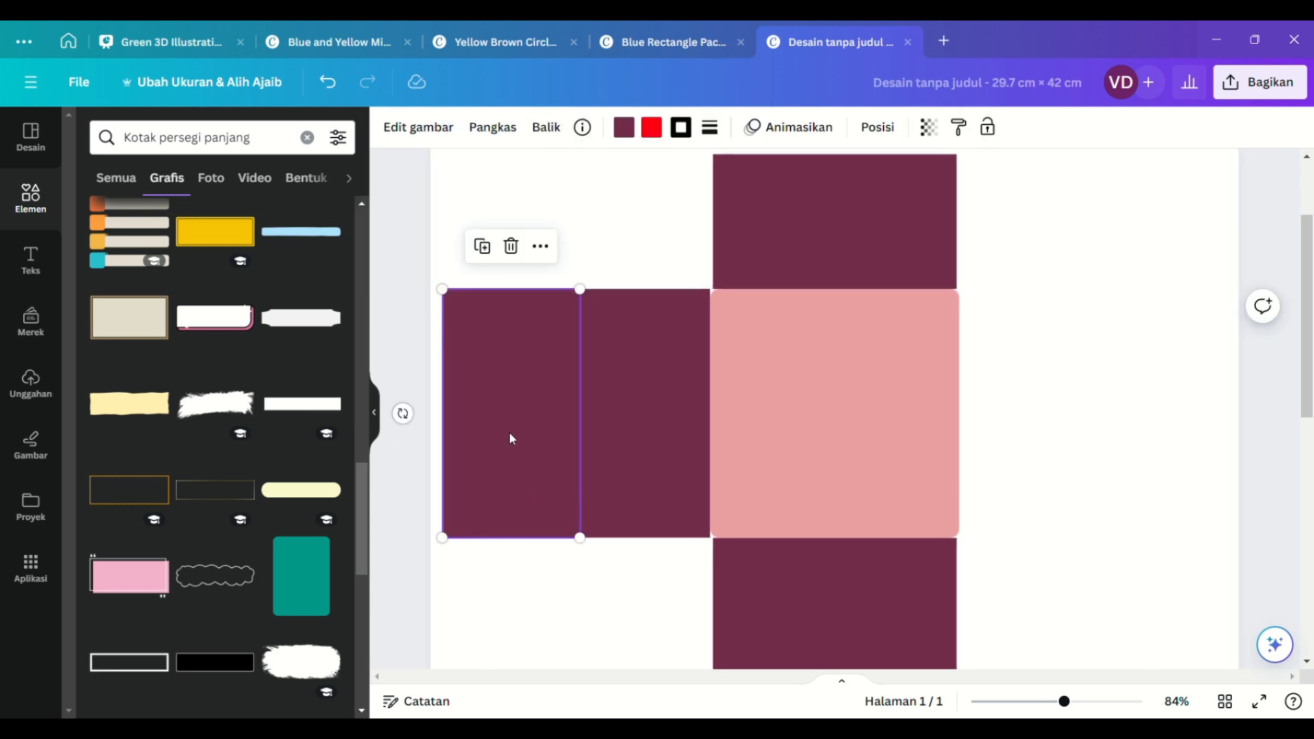
{"action": "left_click", "coordinate": [481, 247]}
{"action": "left_click_drag", "start_coordinate": [1054, 365], "coordinate": [1009, 379]}
{"action": "left_click", "coordinate": [1129, 403]}
{"action": "left_click", "coordinate": [1079, 401]}
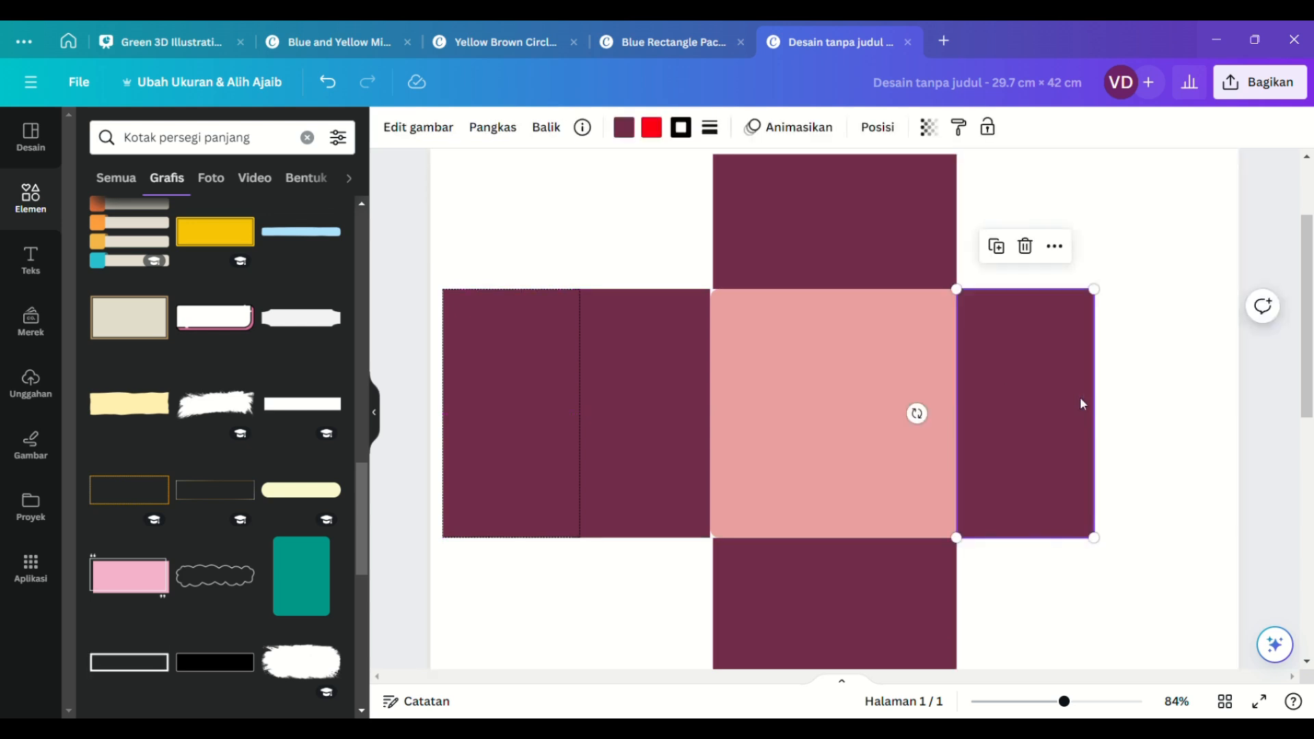
- Duplicate the rectangle on the pink square's right side and place the copy against its outer edge
{"action": "left_click", "coordinate": [997, 245]}
{"action": "left_click_drag", "start_coordinate": [1035, 416], "coordinate": [1158, 408]}
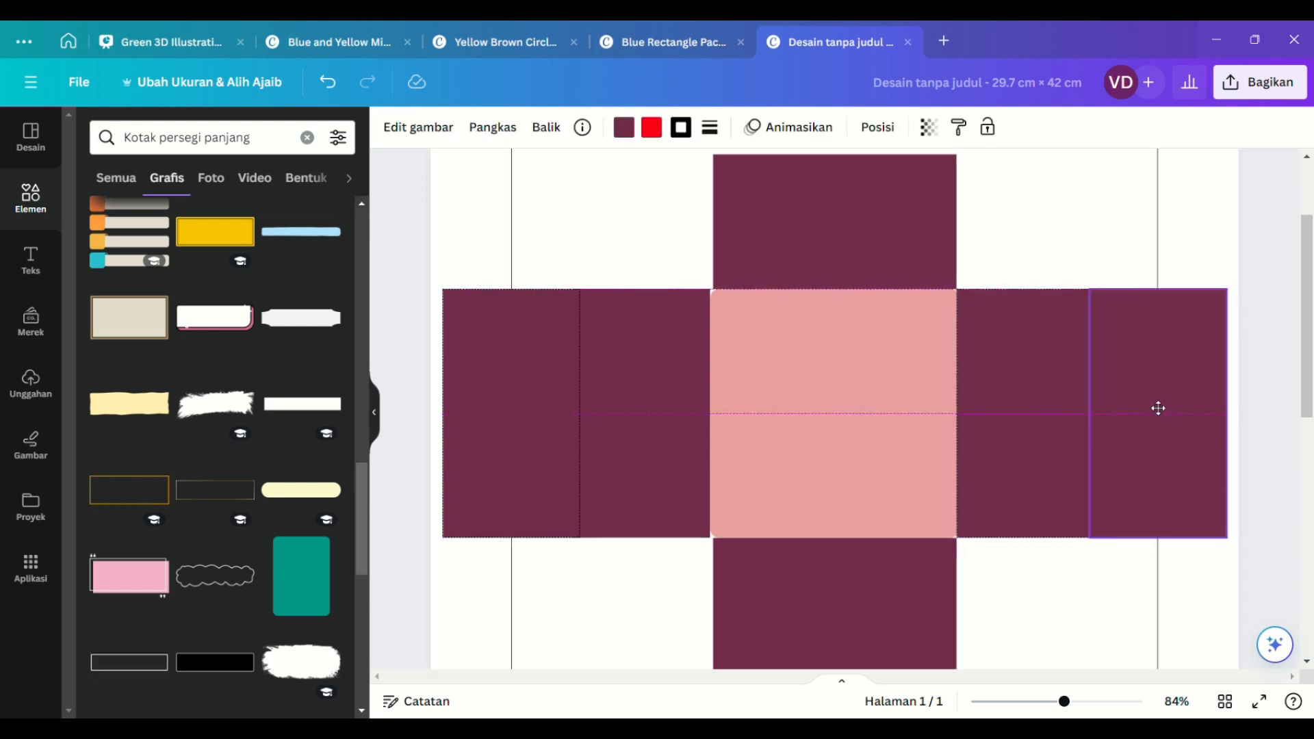
{"action": "left_click", "coordinate": [1249, 484]}
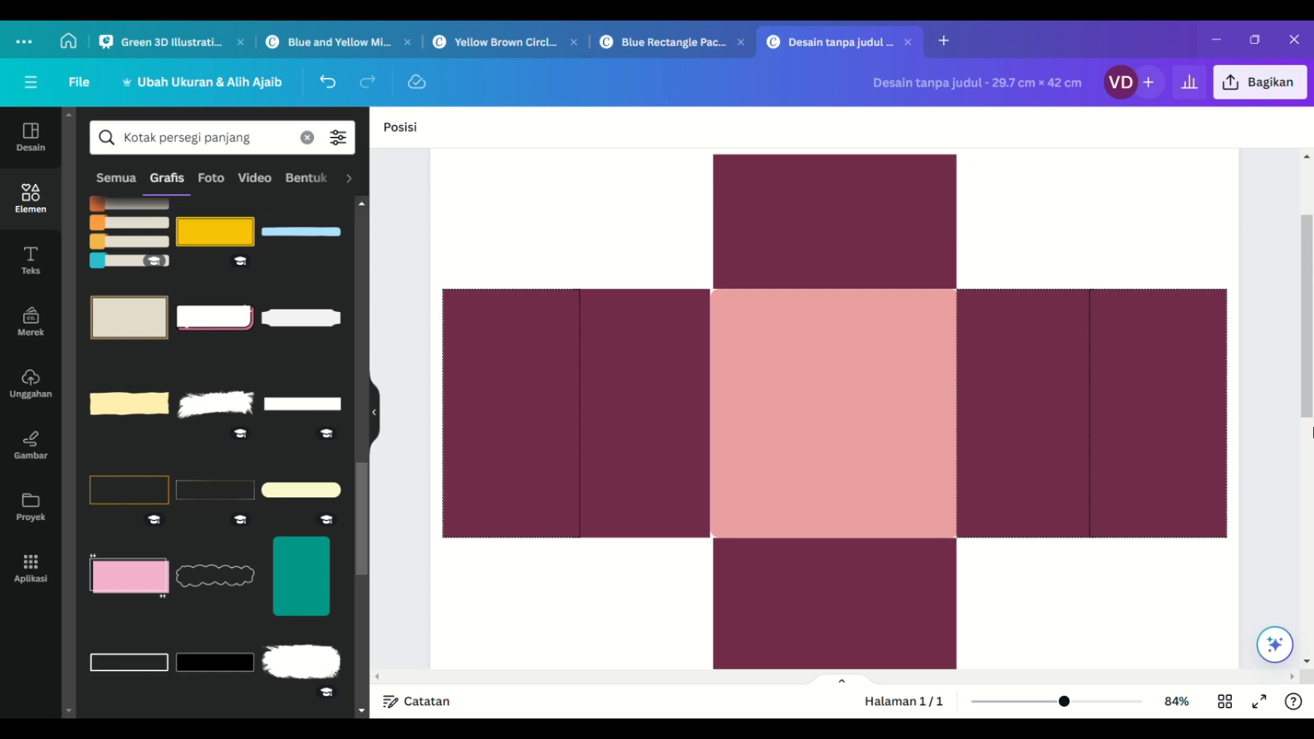
- Insert the cream rounded bar graphic, shrink and rotate it upright, and place it midway along the layout's outer left edge
{"action": "scroll", "coordinate": [302, 250], "scroll_direction": "up", "scroll_amount": 10}
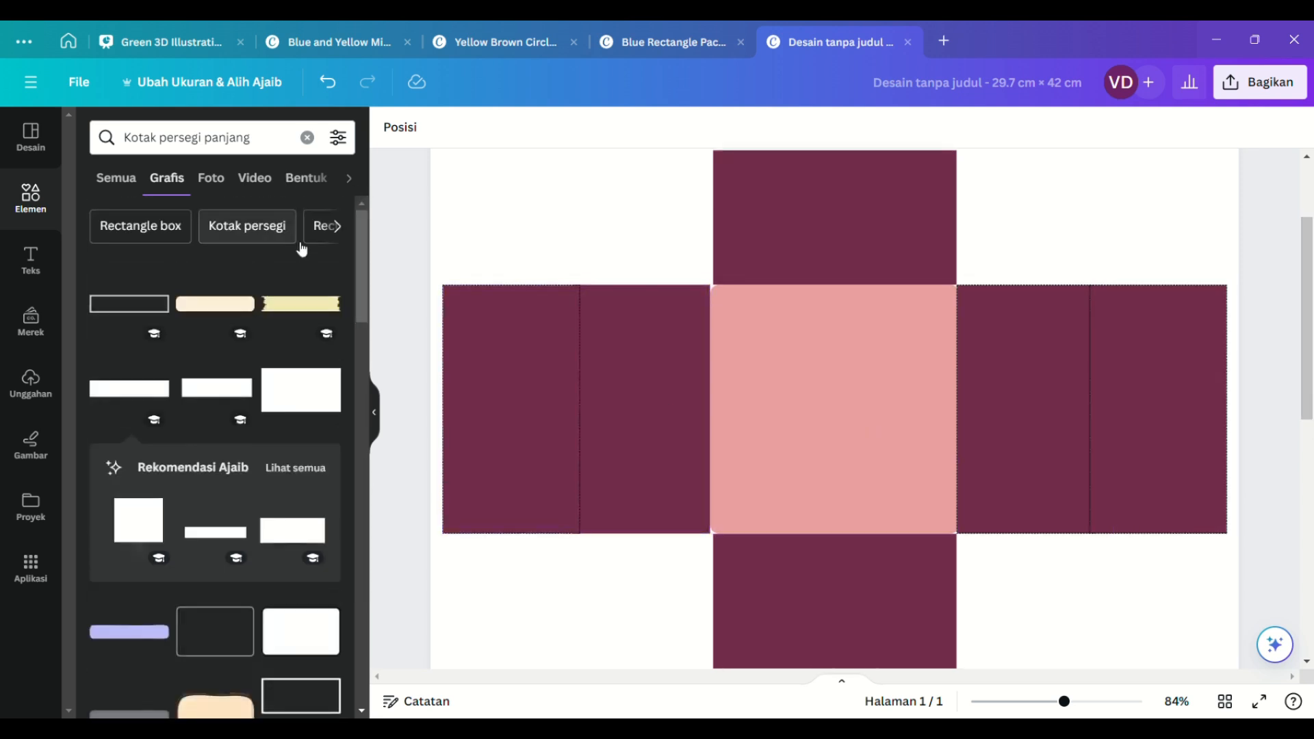
{"action": "left_click", "coordinate": [217, 388]}
{"action": "left_click", "coordinate": [835, 491]}
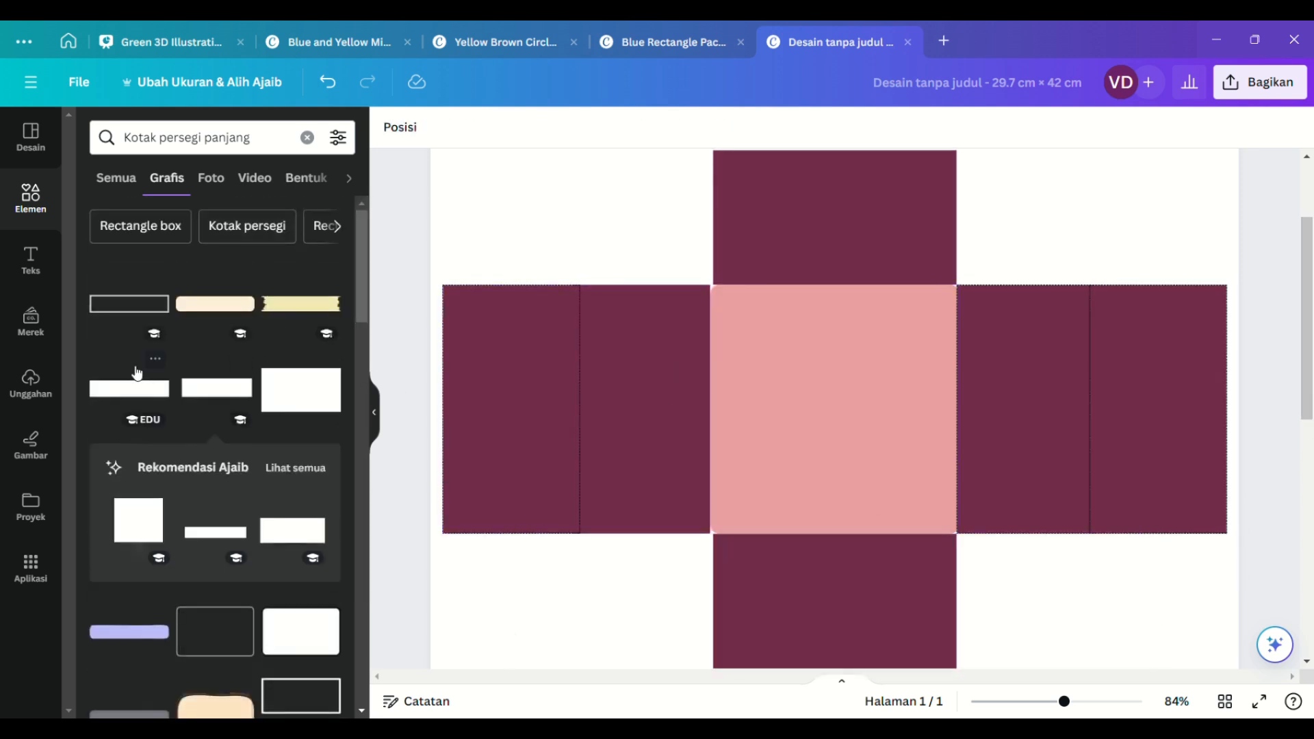
{"action": "left_click", "coordinate": [238, 305]}
{"action": "left_click_drag", "start_coordinate": [996, 655], "coordinate": [754, 614]}
{"action": "left_click_drag", "start_coordinate": [712, 668], "coordinate": [821, 631]}
{"action": "left_click_drag", "start_coordinate": [715, 613], "coordinate": [452, 422]}
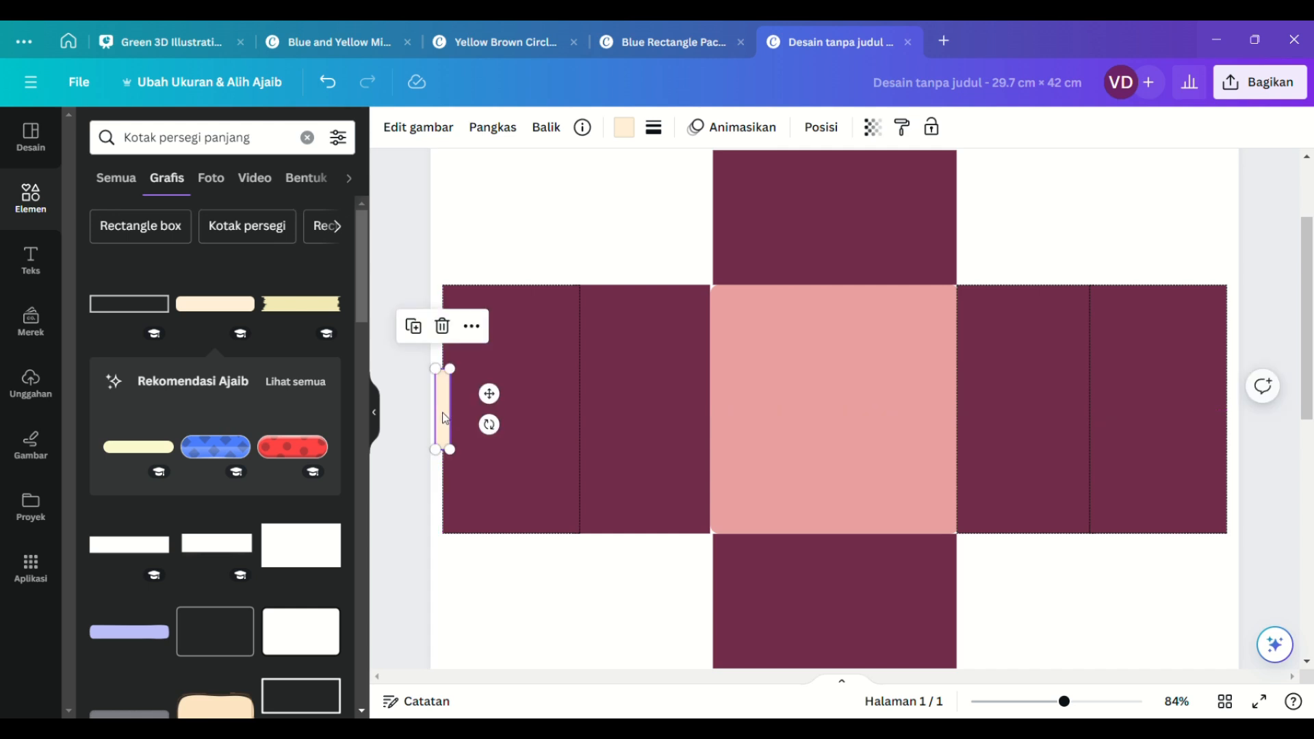
- Recolour the small cream bar on the outer left edge black
{"action": "left_click", "coordinate": [552, 623]}
{"action": "left_click", "coordinate": [444, 409]}
{"action": "left_click", "coordinate": [623, 127]}
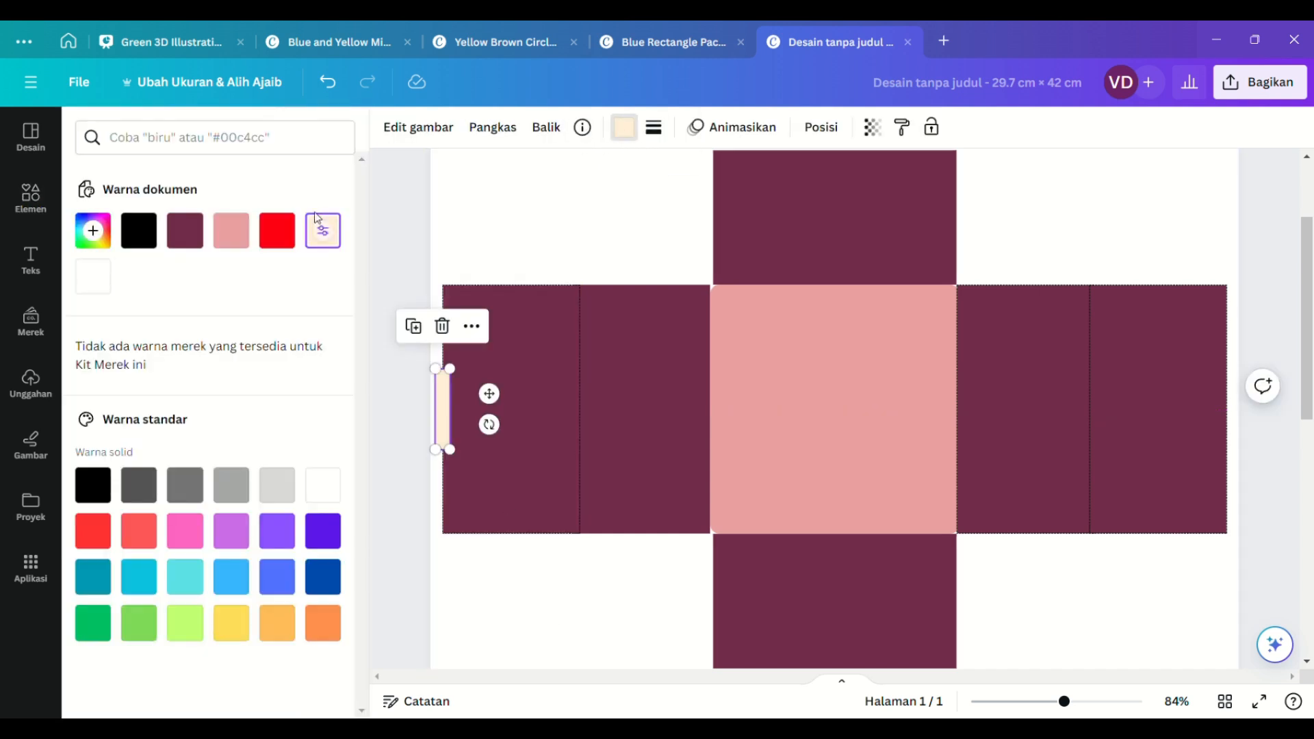
{"action": "left_click", "coordinate": [139, 230]}
- Duplicate the black bar and place the copy on the layout's outer right edge, level with the original
{"action": "left_click", "coordinate": [423, 334]}
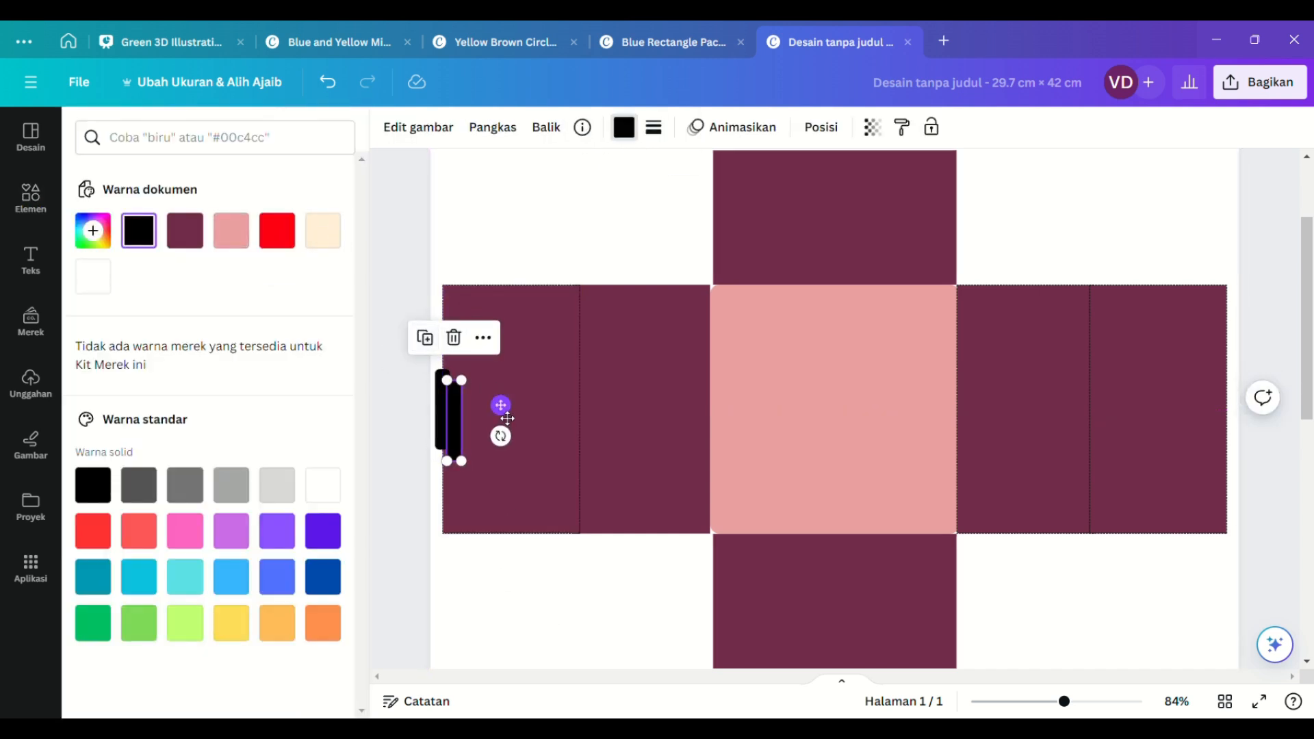
{"action": "left_click_drag", "start_coordinate": [507, 418], "coordinate": [1281, 382]}
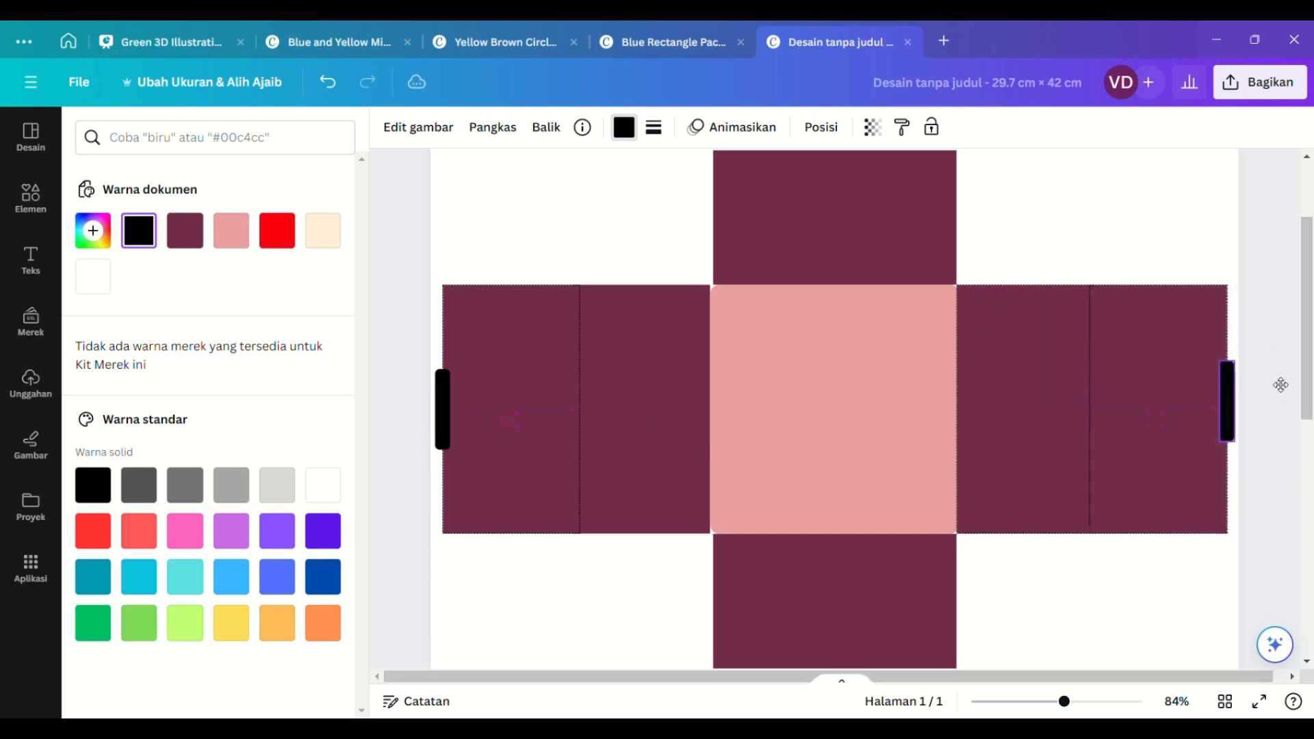
{"action": "left_click_drag", "start_coordinate": [1280, 395], "coordinate": [1280, 395]}
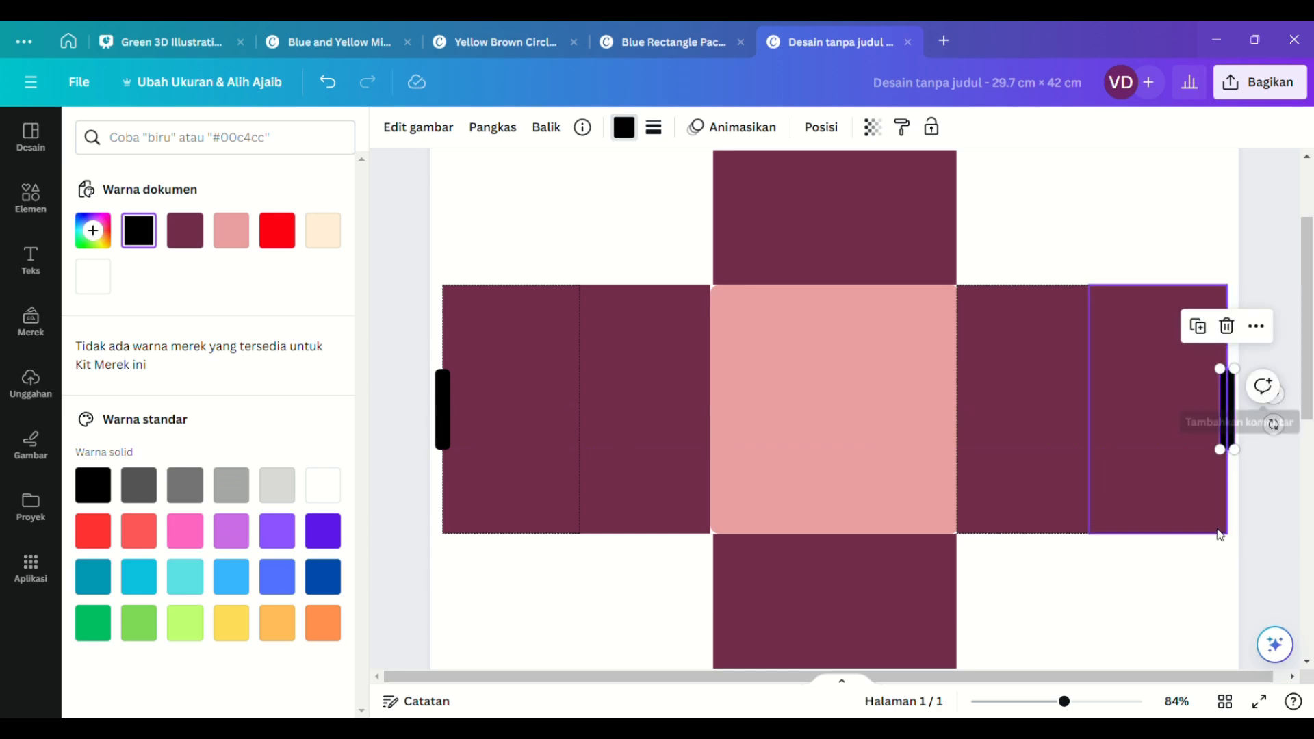
{"action": "left_click", "coordinate": [1297, 501]}
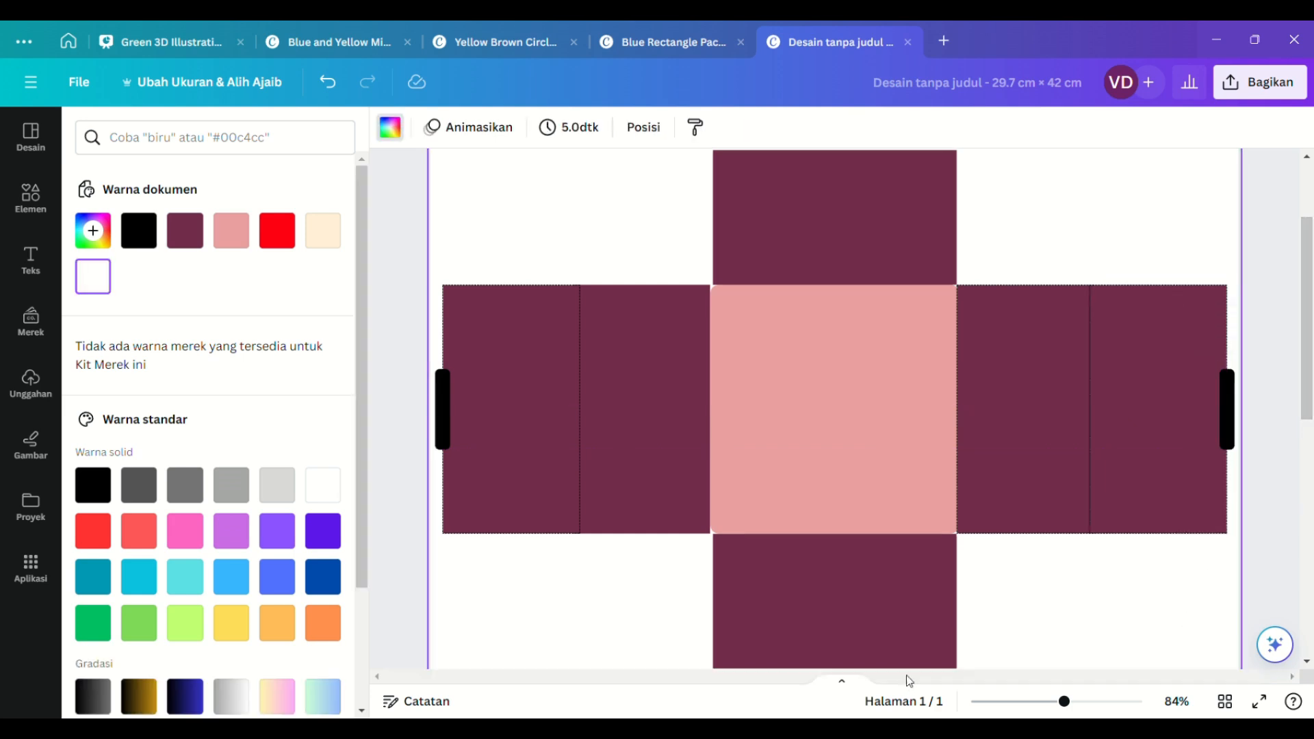
- Duplicate the pink square and place the copy flush below the lower maroon rectangle
{"action": "left_click", "coordinate": [1288, 299]}
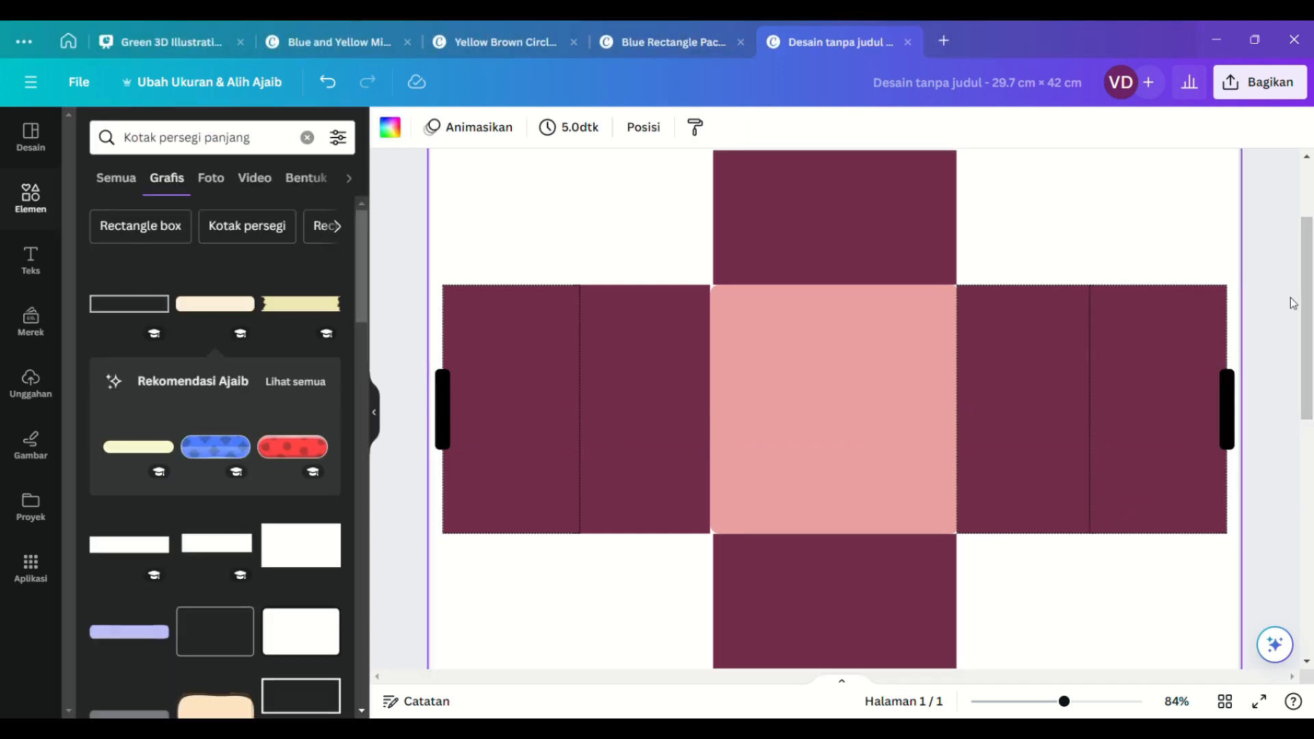
{"action": "left_click_drag", "start_coordinate": [1307, 294], "coordinate": [1307, 222]}
{"action": "left_click", "coordinate": [1041, 703]}
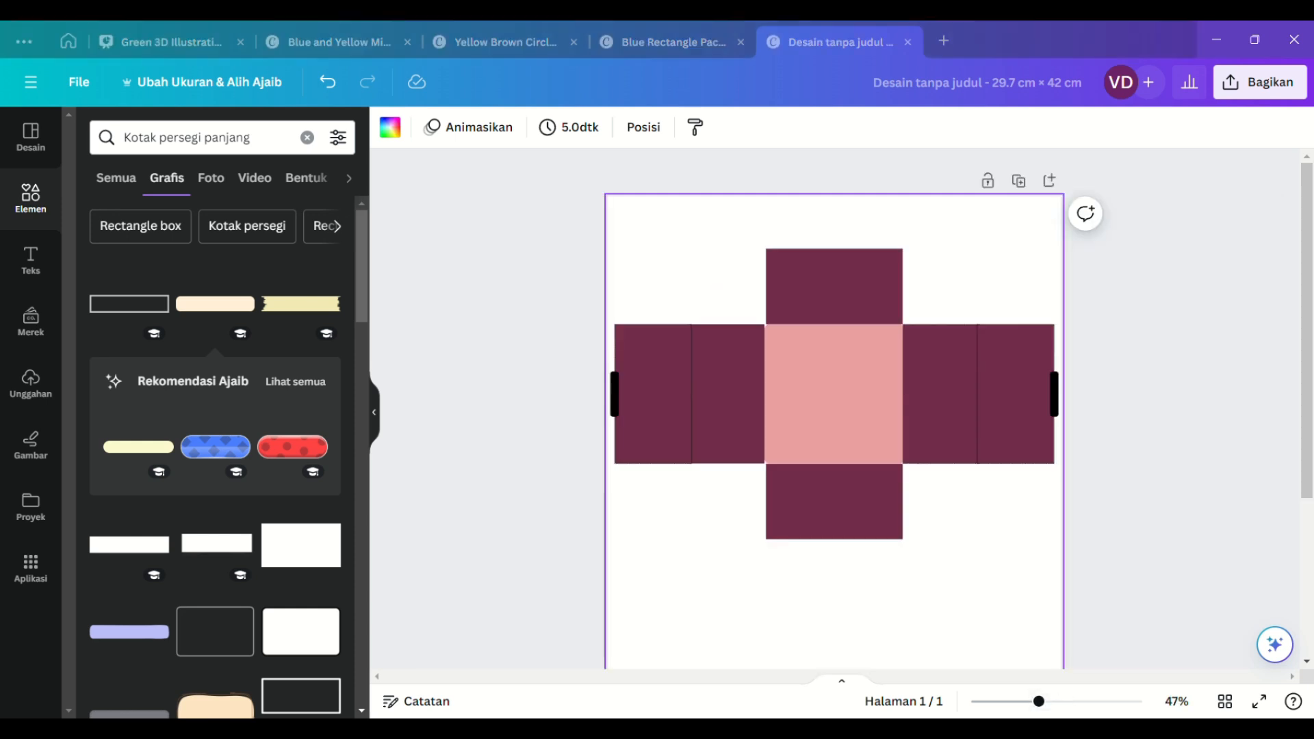
{"action": "left_click", "coordinate": [837, 401]}
{"action": "left_click", "coordinate": [808, 285]}
{"action": "left_click_drag", "start_coordinate": [838, 407], "coordinate": [835, 590]}
{"action": "scroll", "coordinate": [942, 607], "scroll_direction": "down", "scroll_amount": 2}
{"action": "left_click", "coordinate": [1193, 478]}
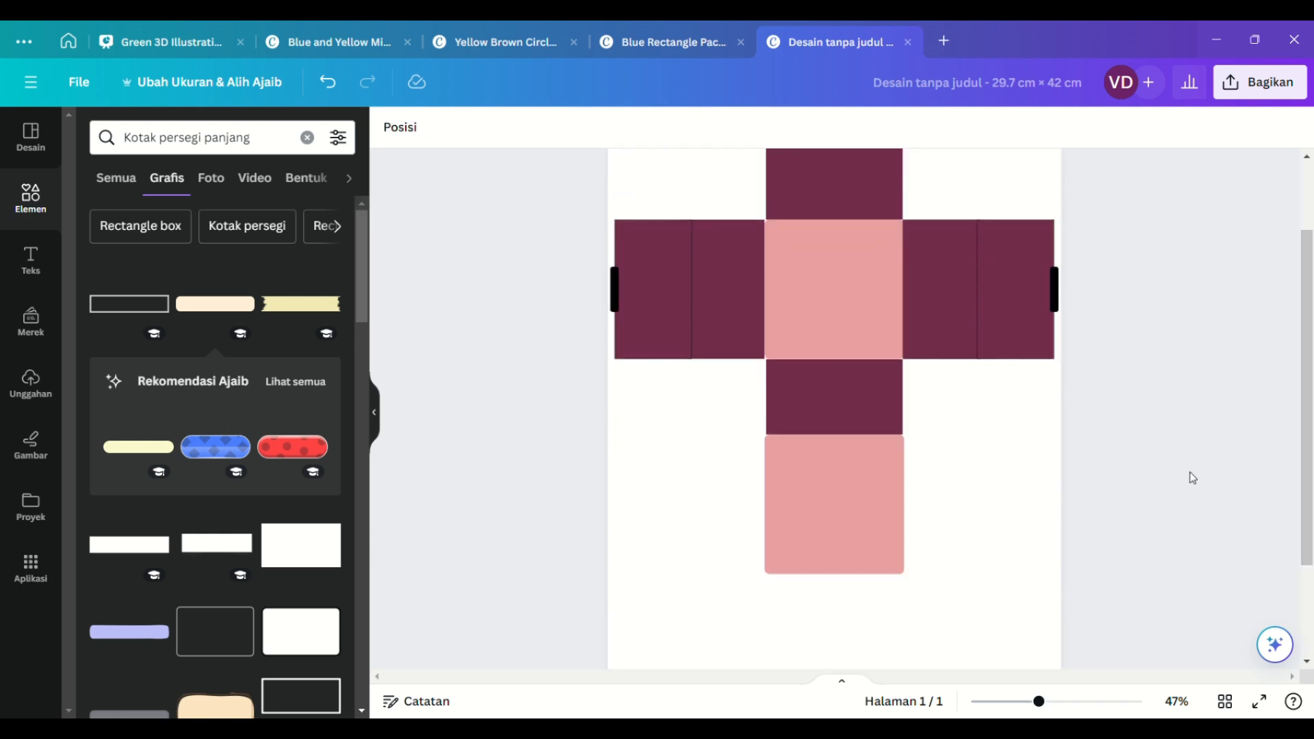
- Recolour the maroon rectangle directly right of the central pink square to dusty pink #CDA4B6
{"action": "left_click", "coordinate": [909, 297]}
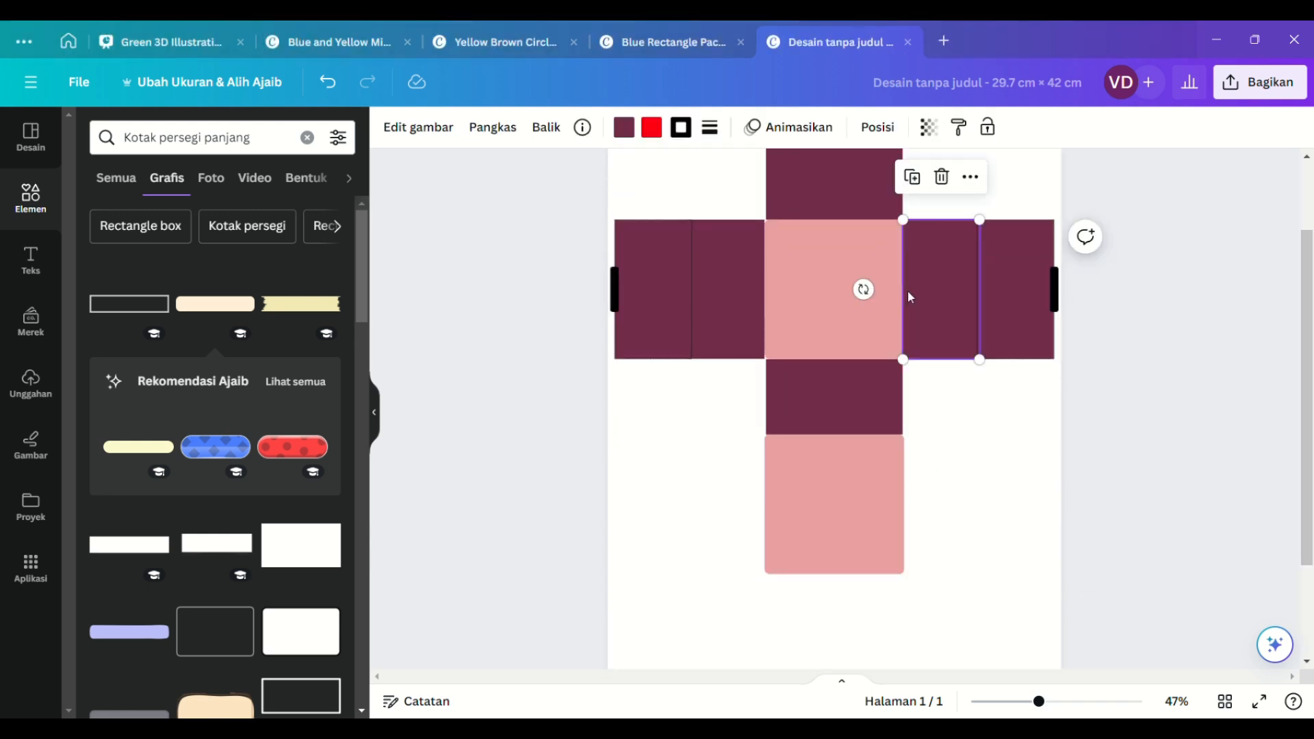
{"action": "left_click", "coordinate": [633, 130]}
{"action": "left_click", "coordinate": [93, 230]}
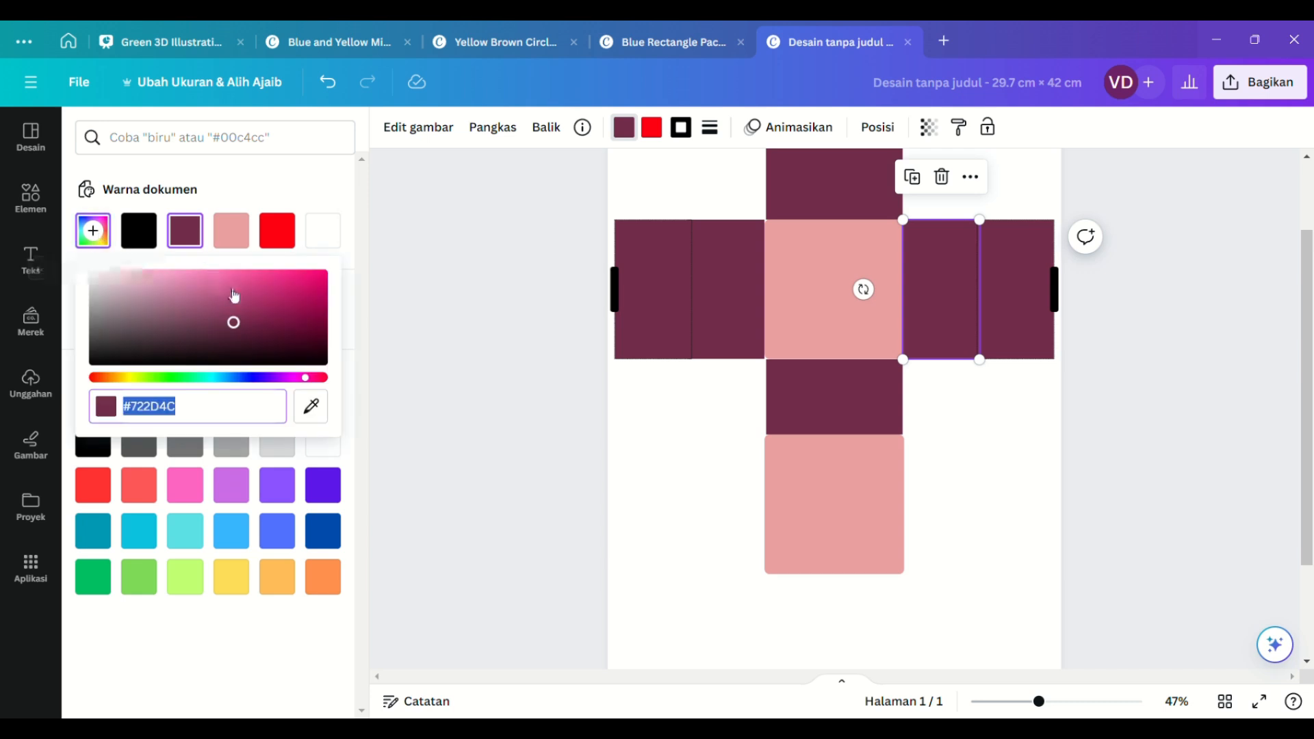
{"action": "type", "text": "#F6A7CB"}
{"action": "left_click_drag", "start_coordinate": [165, 274], "coordinate": [198, 275]}
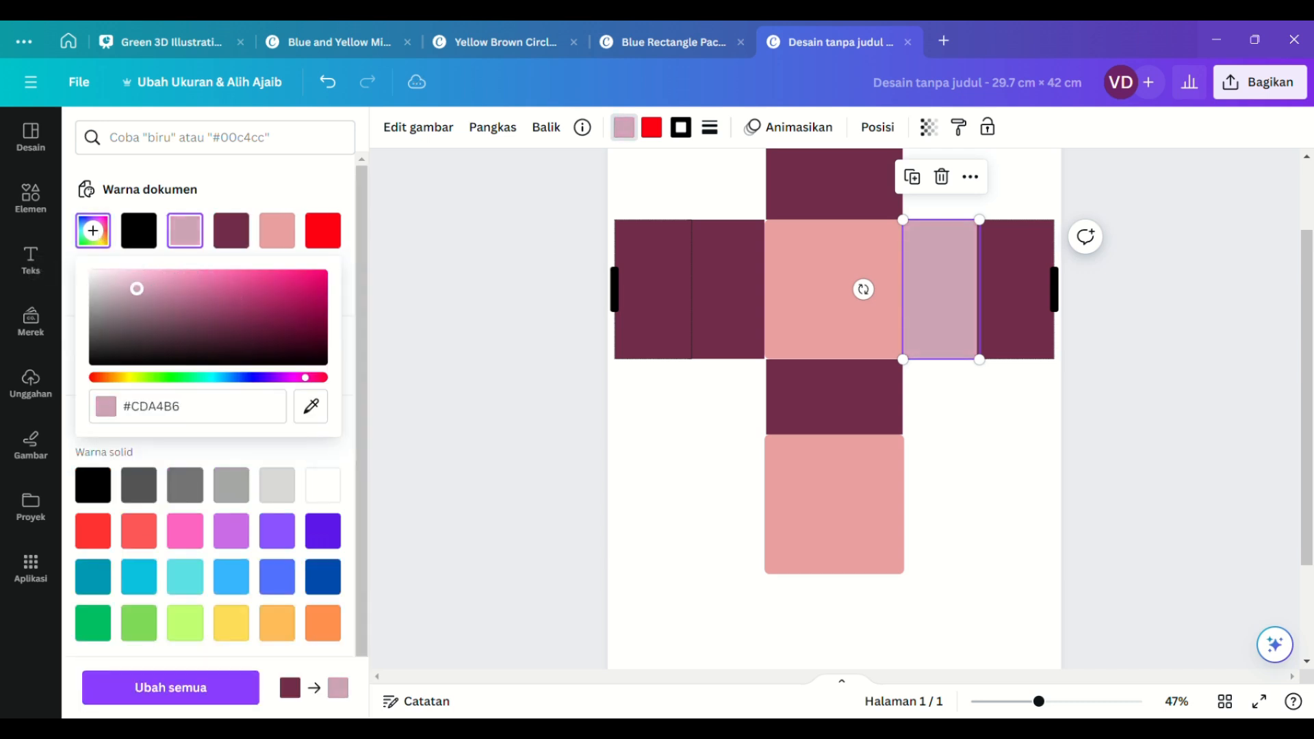
- Recolour the maroon rectangle directly left of the central pink square with the same dusty pink
{"action": "left_click", "coordinate": [717, 305]}
{"action": "left_click", "coordinate": [625, 128]}
{"action": "left_click", "coordinate": [624, 128]}
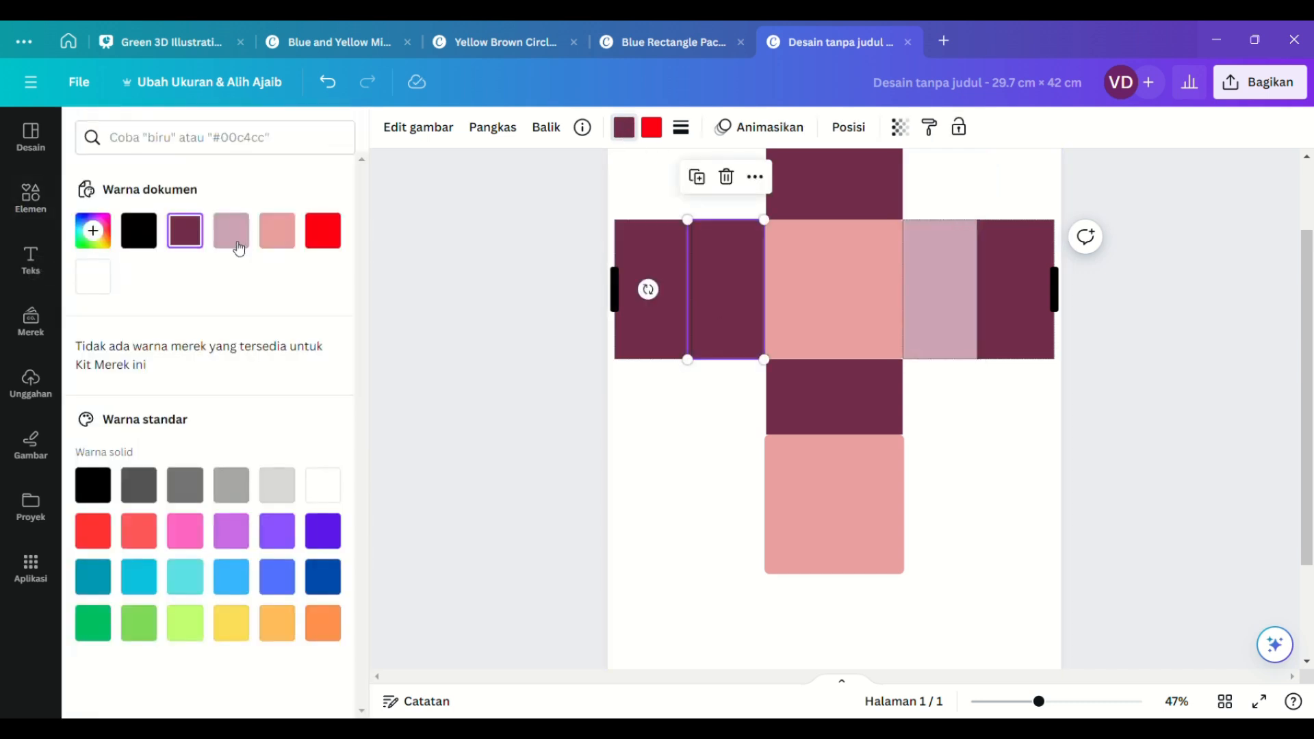
{"action": "left_click", "coordinate": [237, 243]}
{"action": "left_click", "coordinate": [631, 452]}
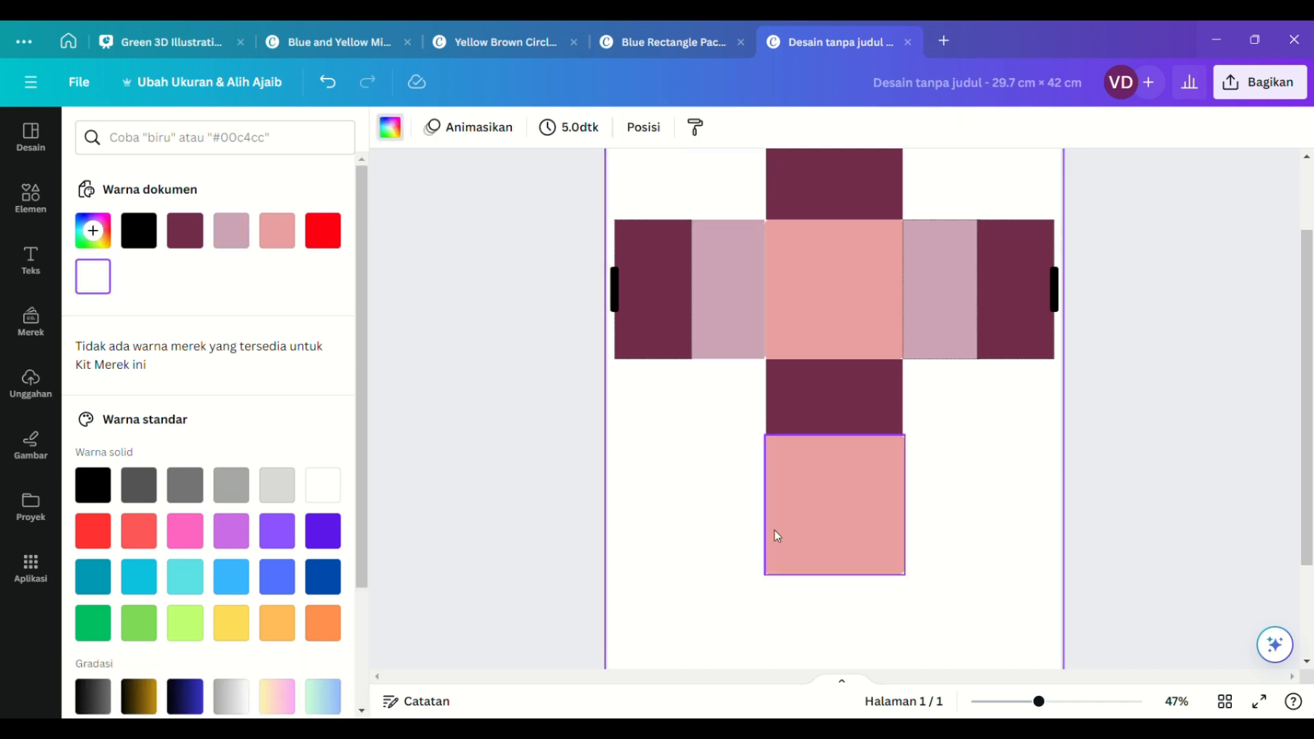
- Search the elements for "Kotak persegi" and insert the plain white square graphic
{"action": "left_click", "coordinate": [43, 193]}
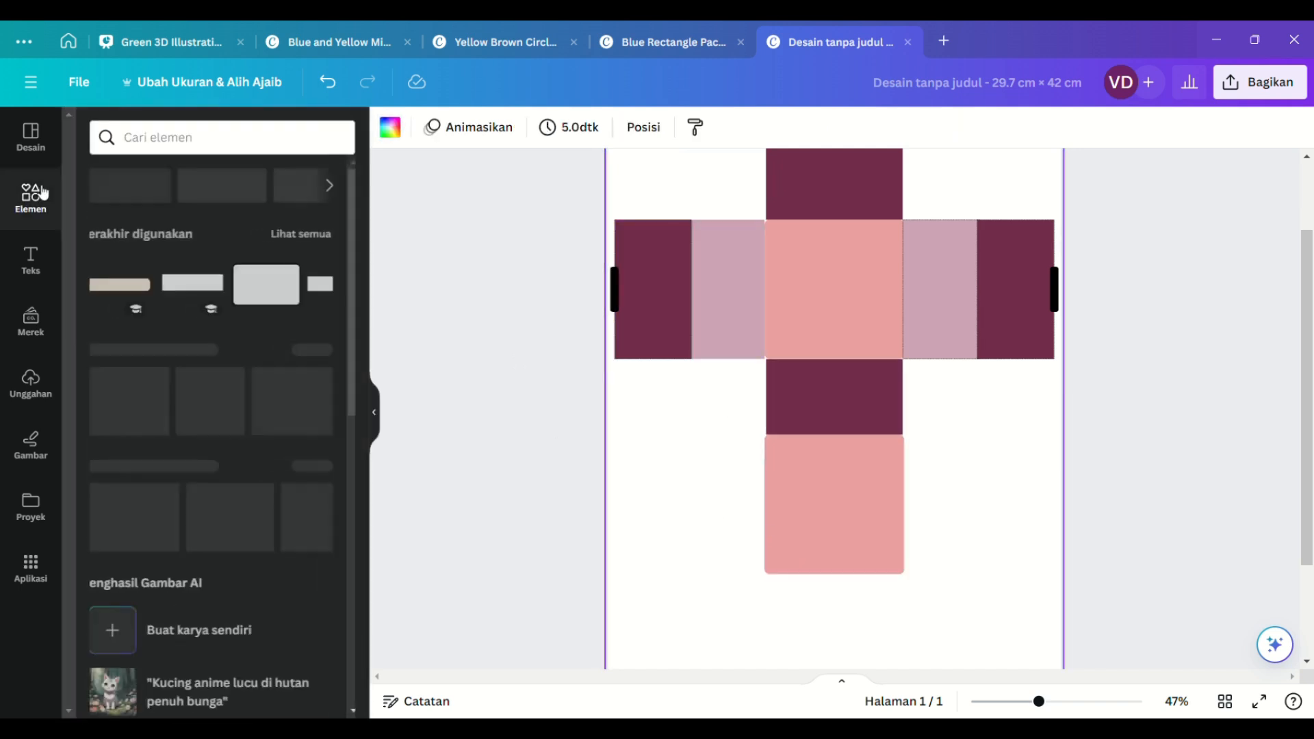
{"action": "left_click", "coordinate": [209, 144]}
{"action": "double_click", "coordinate": [208, 143]}
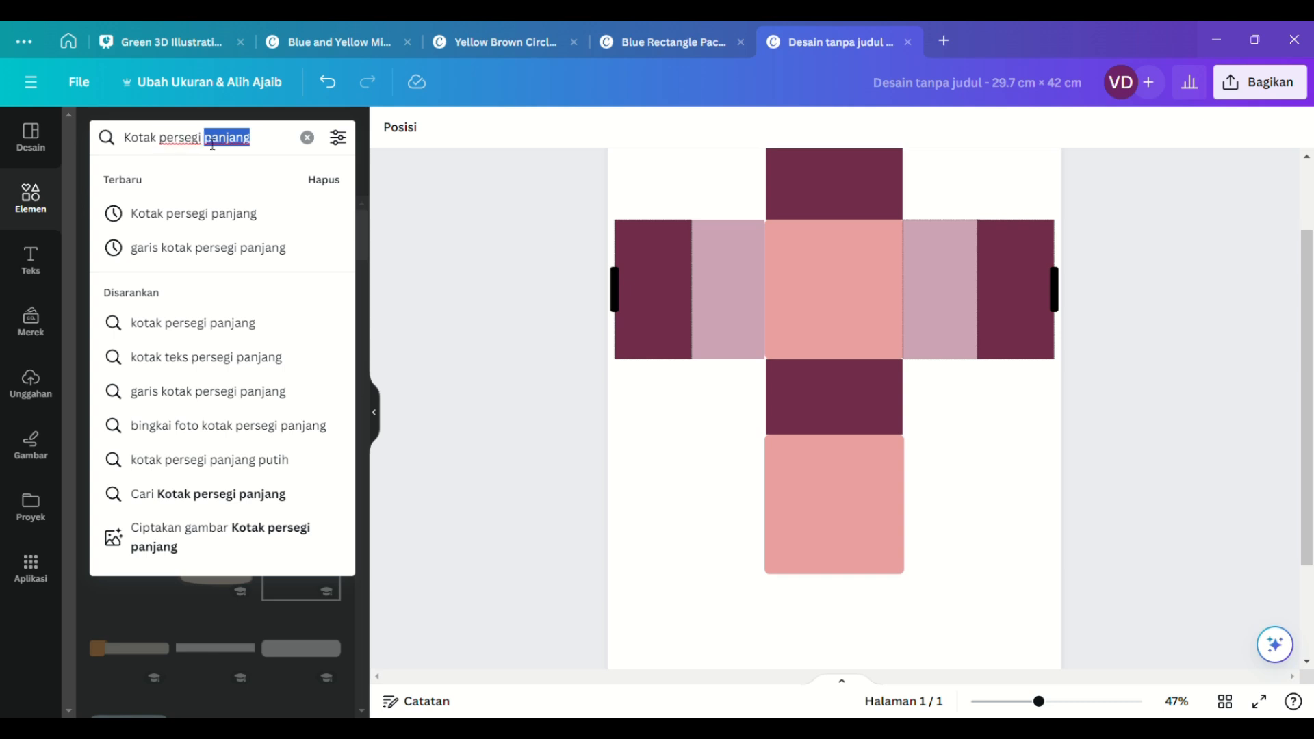
{"action": "key", "text": "BackSpace"}
{"action": "left_click", "coordinate": [157, 475]}
- Shrink the white square to about 4.95 cm and fit it above the left dusty pink rectangle, beside the upper maroon rectangle
{"action": "left_click_drag", "start_coordinate": [926, 503], "coordinate": [840, 419]}
{"action": "left_click_drag", "start_coordinate": [1308, 414], "coordinate": [1308, 347]}
{"action": "left_click_drag", "start_coordinate": [806, 471], "coordinate": [733, 294]}
{"action": "left_click_drag", "start_coordinate": [671, 334], "coordinate": [689, 318]}
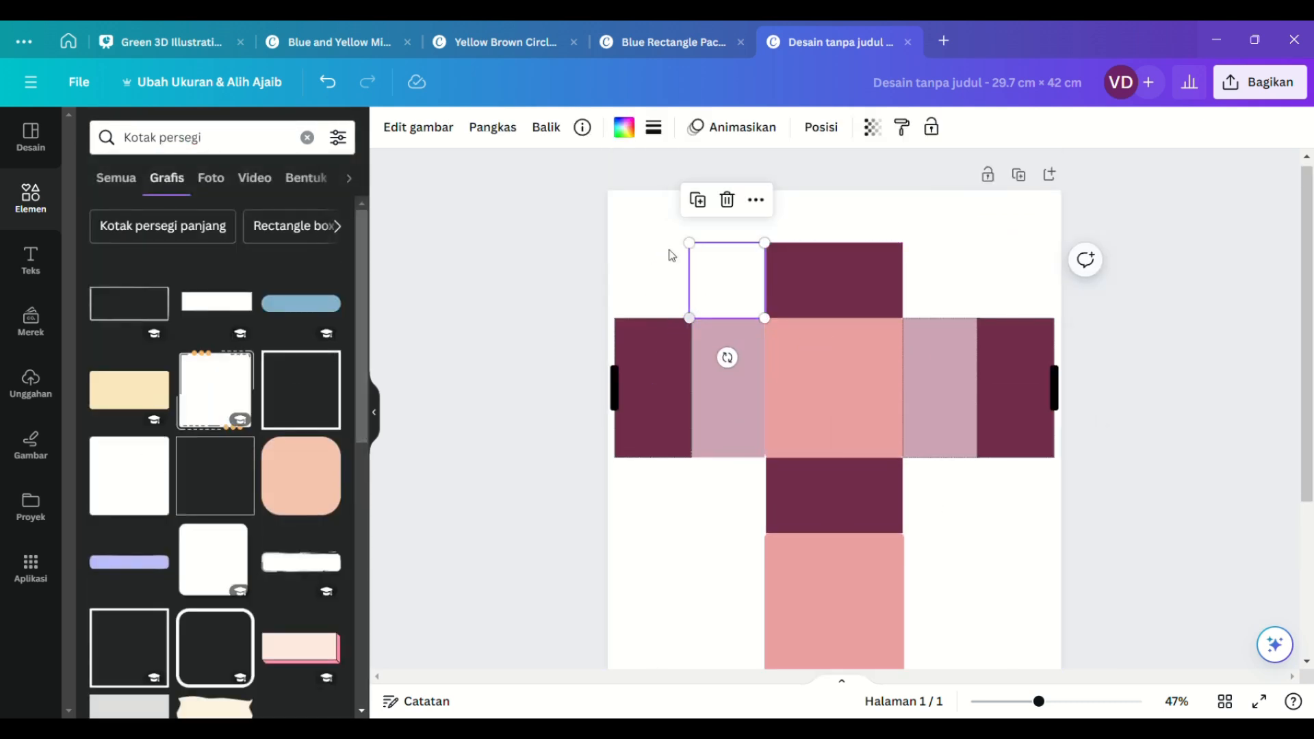
- Recolour the white corner square maroon and give it a dashed black border
{"action": "left_click", "coordinate": [623, 128]}
{"action": "left_click", "coordinate": [185, 231]}
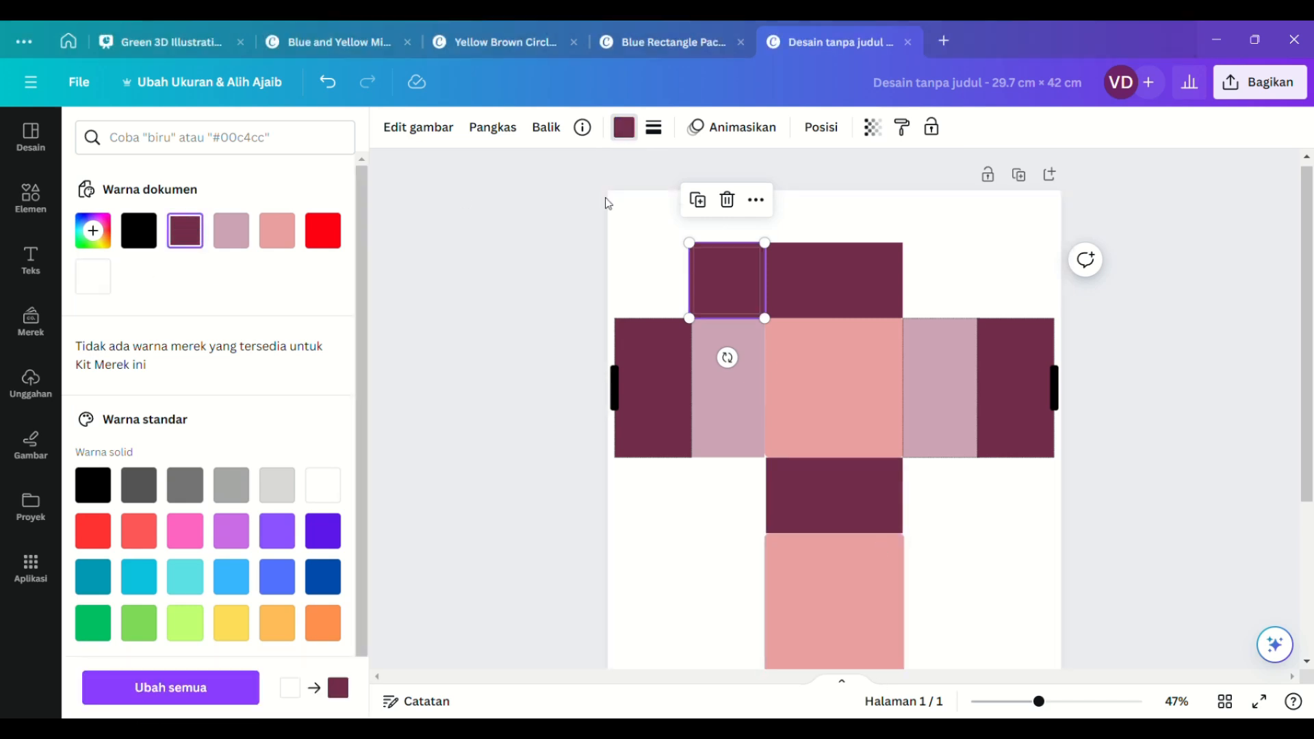
{"action": "left_click", "coordinate": [654, 127]}
{"action": "left_click", "coordinate": [787, 179]}
{"action": "left_click", "coordinate": [495, 300]}
- Duplicate the dashed maroon square and leave one overlapping square offset to the left of the other
{"action": "left_click_drag", "start_coordinate": [733, 267], "coordinate": [687, 284]}
{"action": "left_click", "coordinate": [540, 287]}
{"action": "left_click", "coordinate": [719, 279]}
{"action": "left_click", "coordinate": [703, 204]}
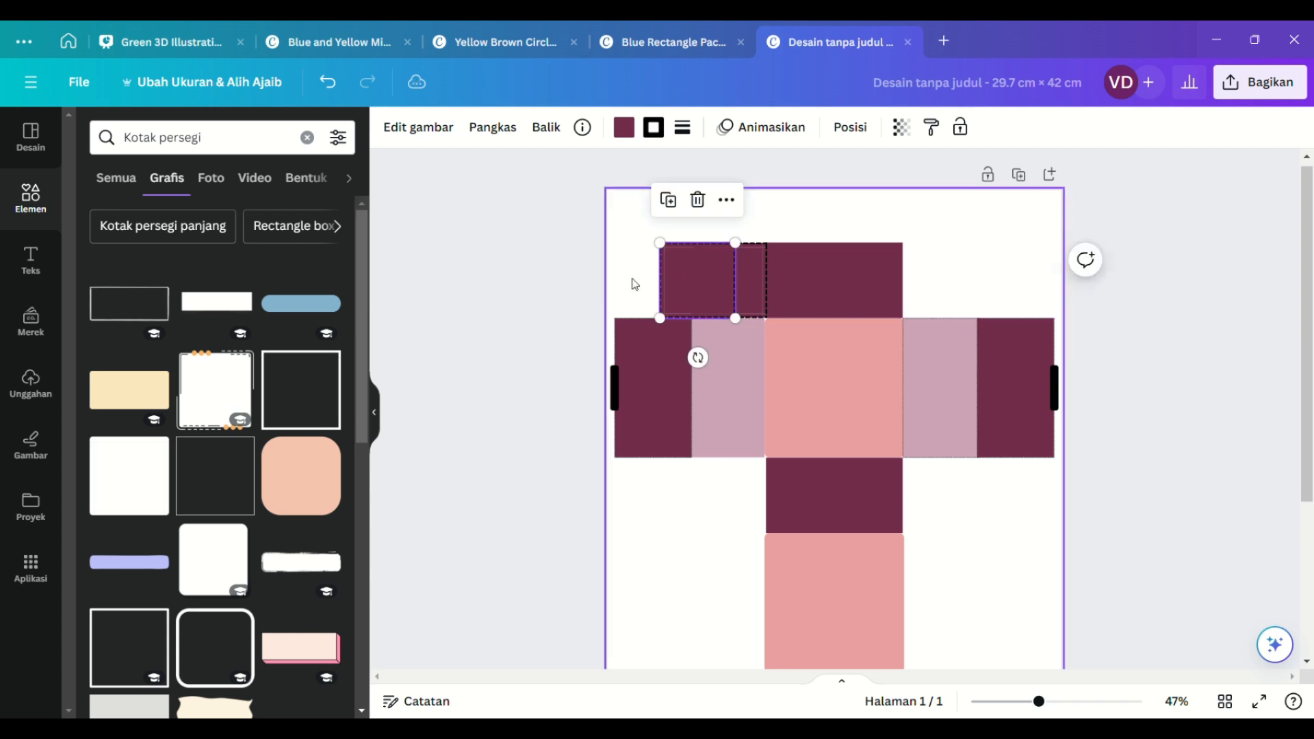
{"action": "left_click", "coordinate": [589, 281]}
- Bring the inner dashed square forward over the outer one and shift the outer square slightly right
{"action": "left_click", "coordinate": [742, 283]}
{"action": "left_click", "coordinate": [847, 127]}
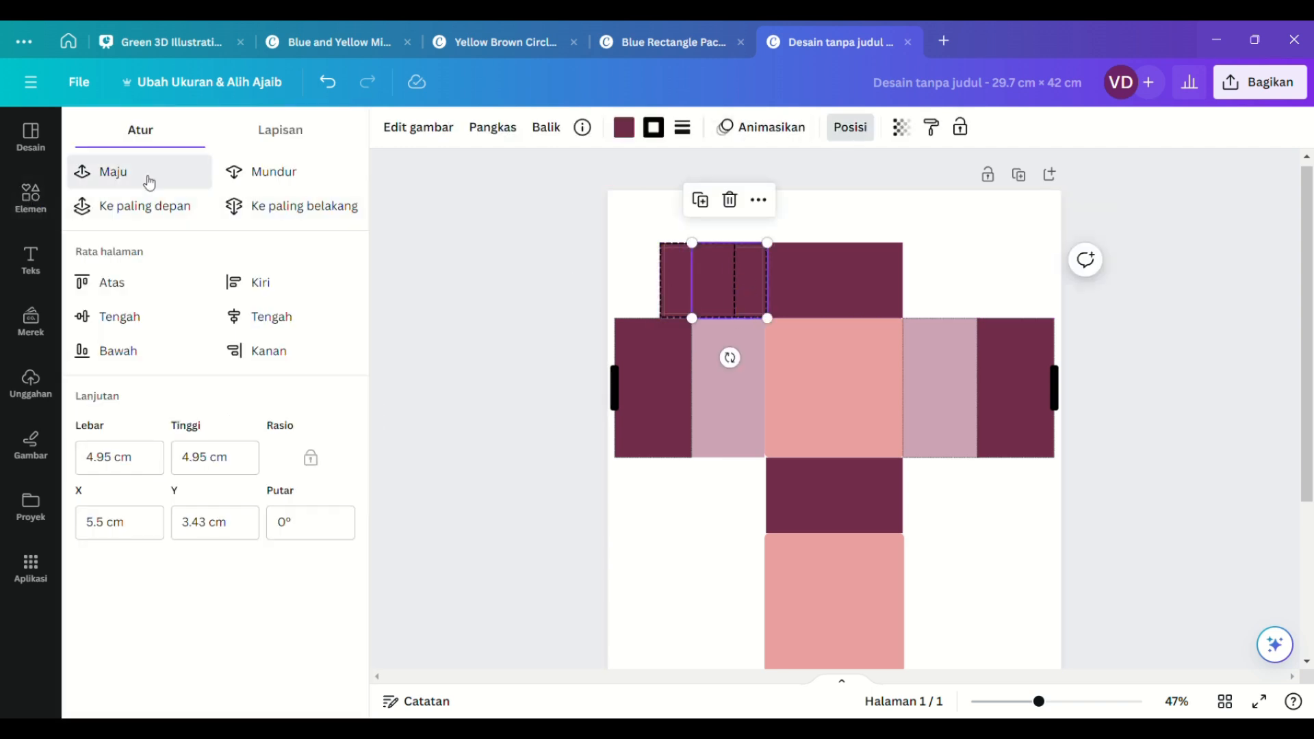
{"action": "left_click", "coordinate": [153, 182]}
{"action": "left_click", "coordinate": [462, 381]}
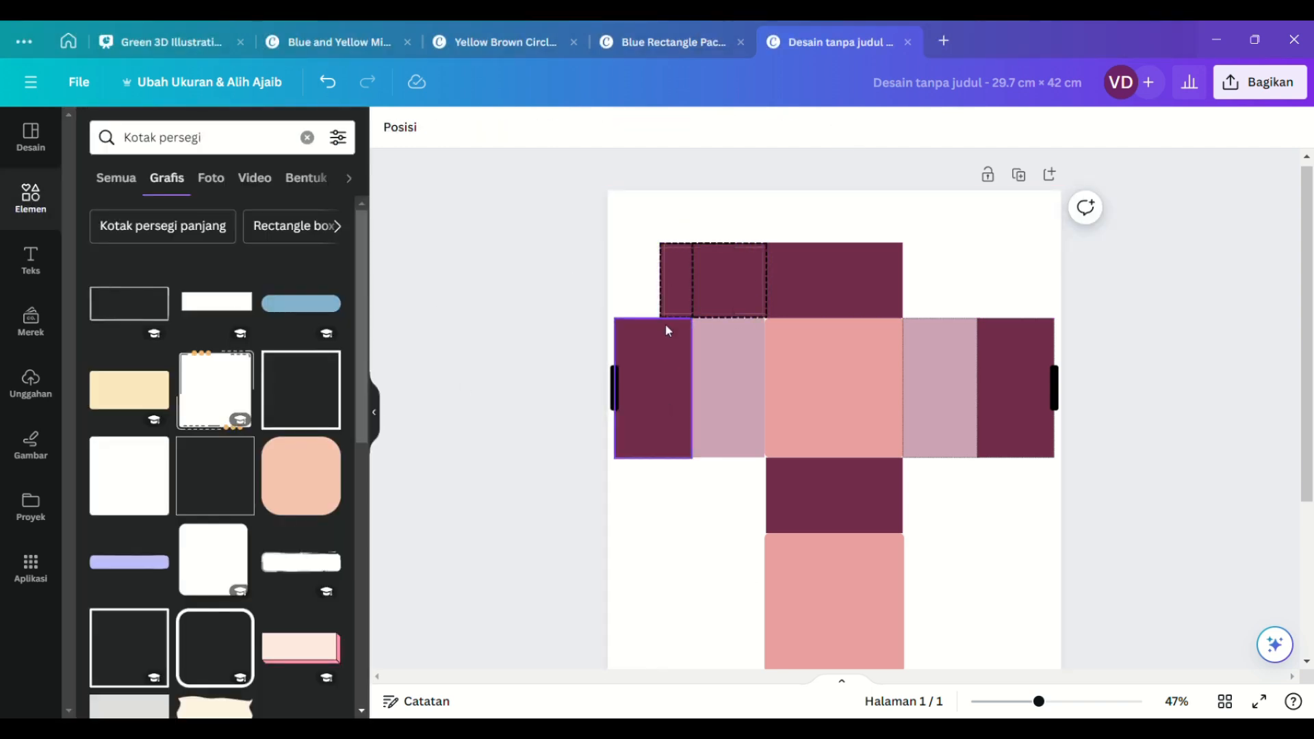
{"action": "left_click_drag", "start_coordinate": [669, 307], "coordinate": [677, 307]}
{"action": "left_click", "coordinate": [909, 578]}
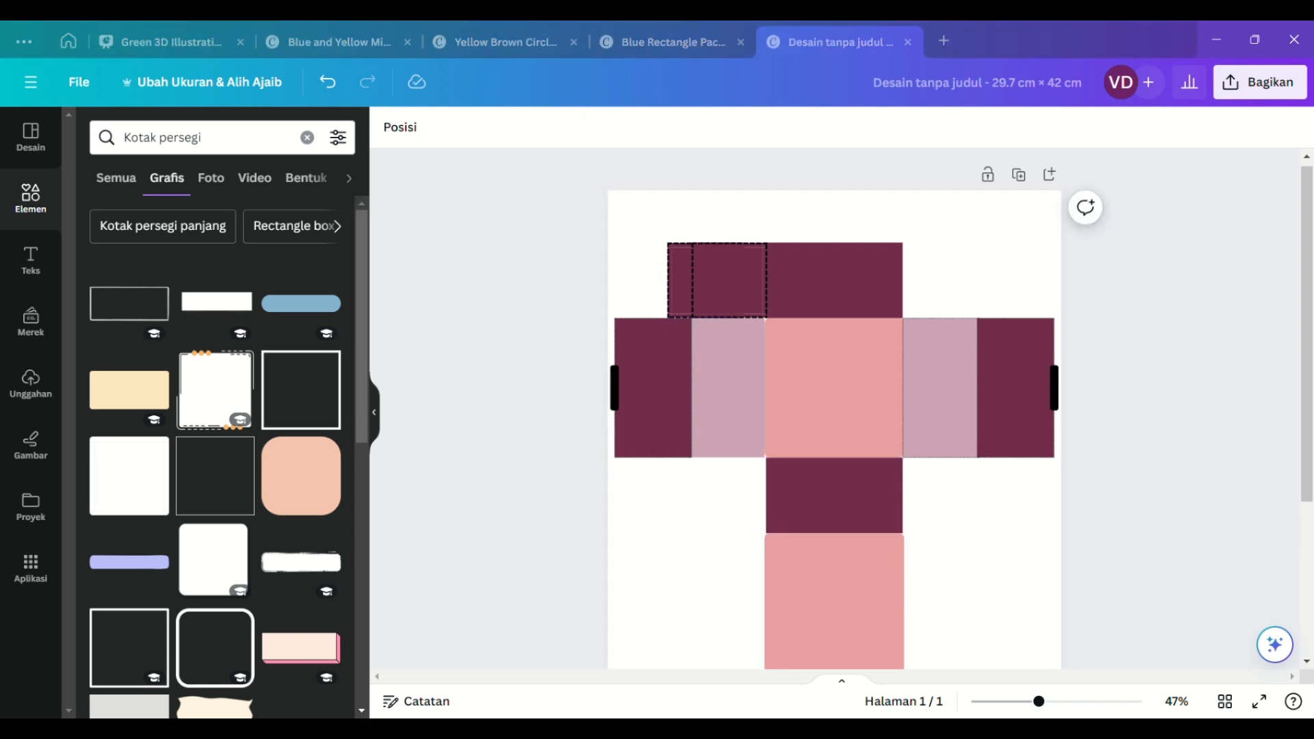
- Search the elements for "garis lurus"
{"action": "left_click", "coordinate": [307, 137]}
{"action": "type", "text": "garis lurus"}
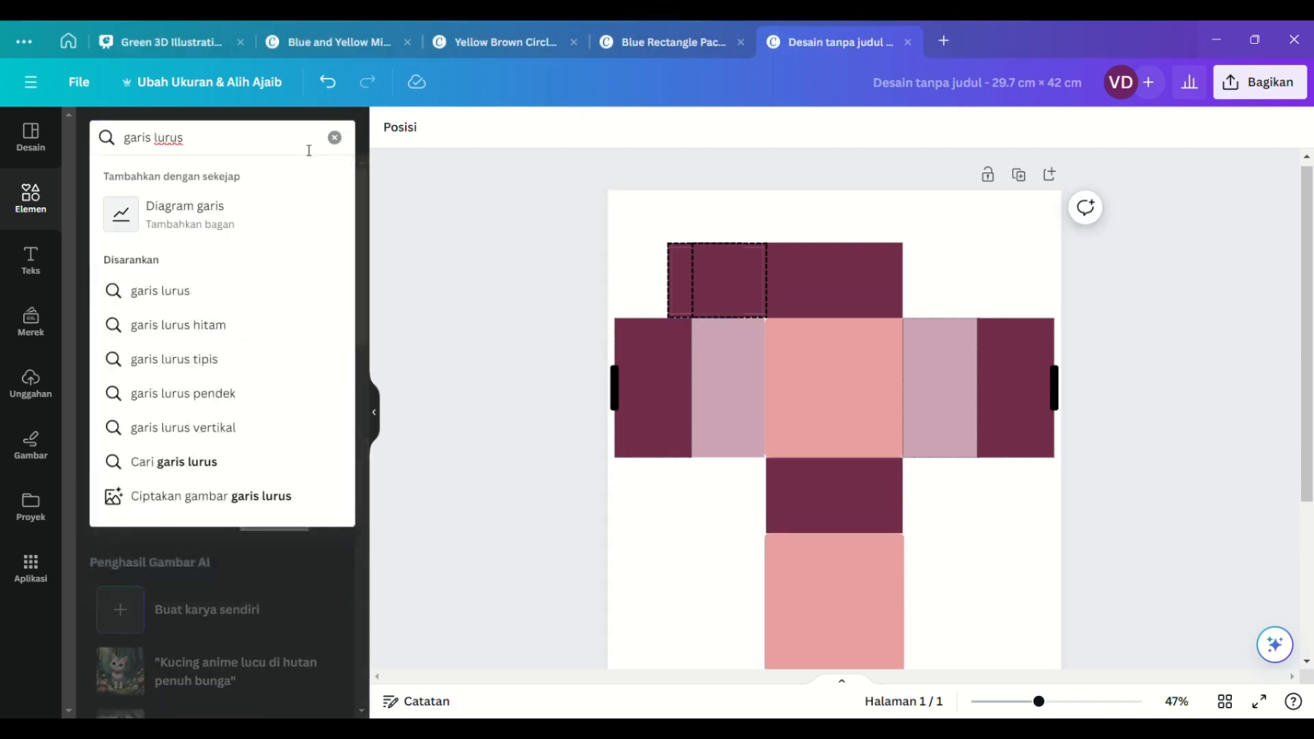
{"action": "key", "text": "Return"}
- Remove the dashed border from the inner of the two overlapping maroon squares
{"action": "left_click", "coordinate": [686, 269]}
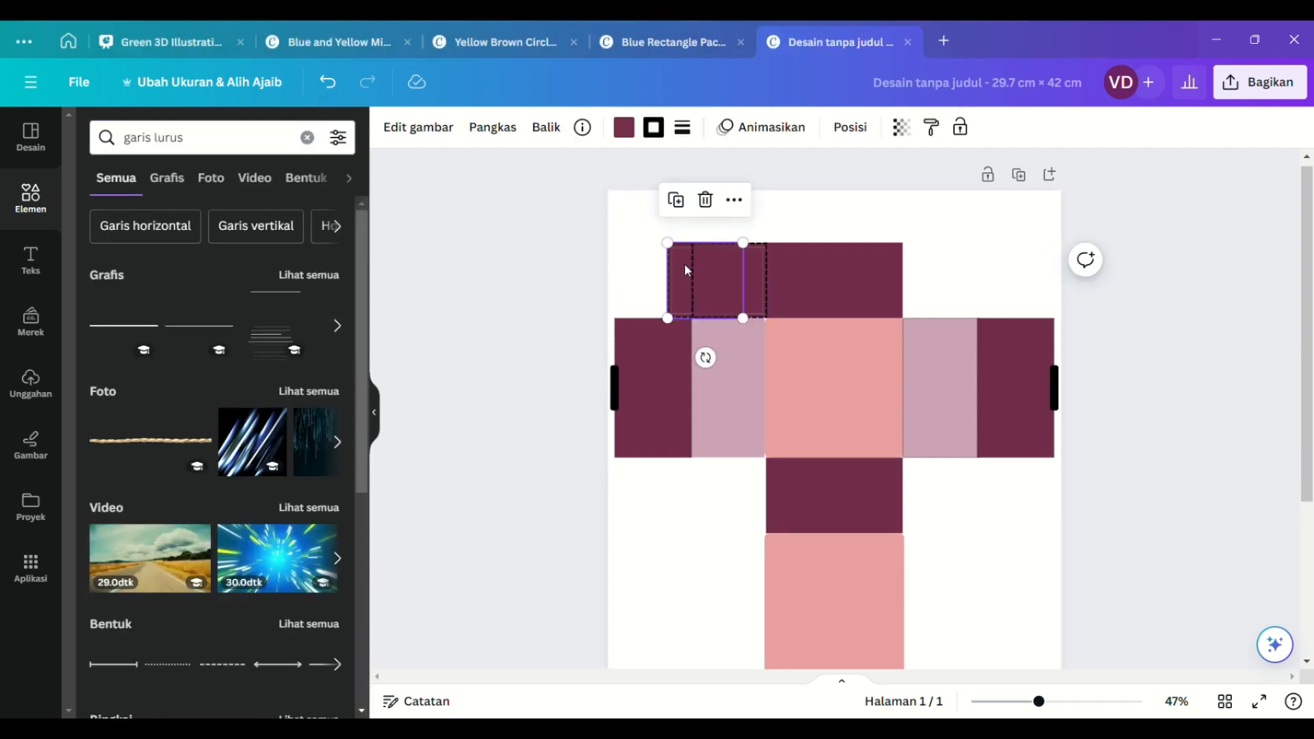
{"action": "left_click", "coordinate": [682, 128]}
{"action": "left_click", "coordinate": [519, 236]}
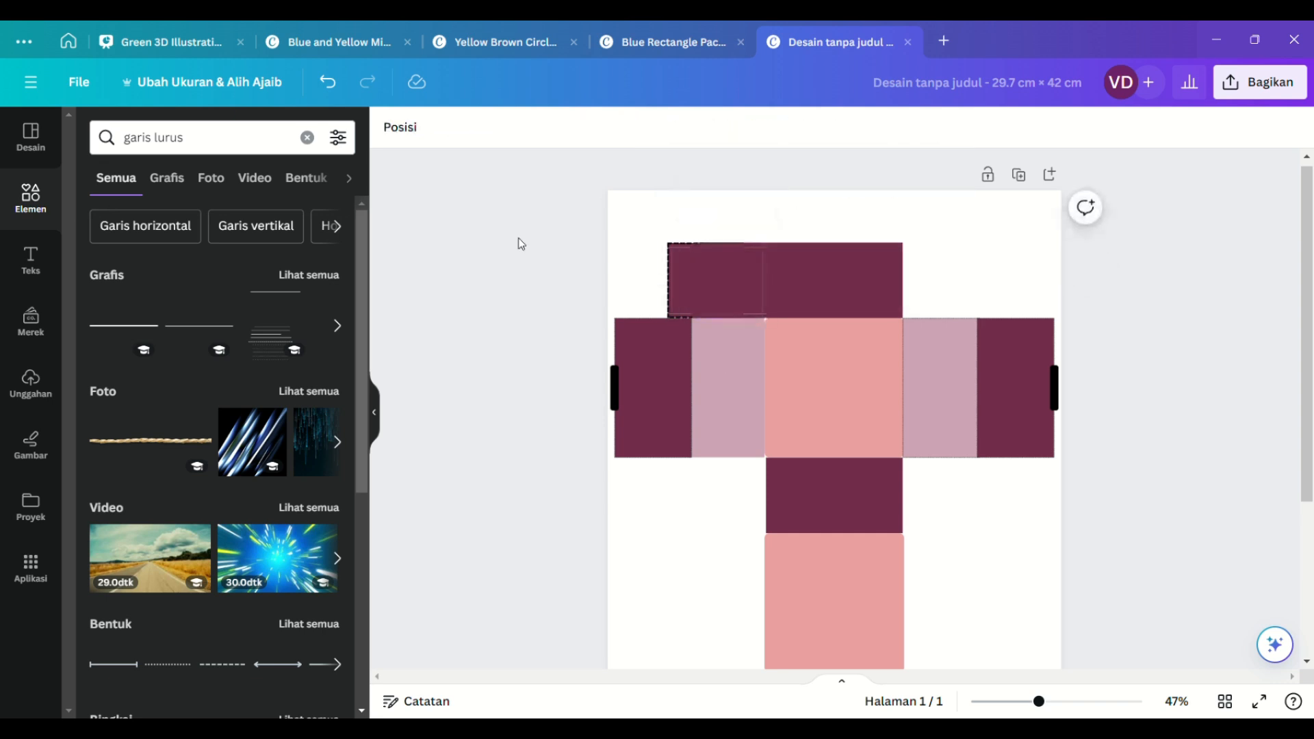
- Duplicate the two overlapping maroon squares and place the copy as a tab at the right end of the upper maroon panel
{"action": "left_click", "coordinate": [706, 267]}
{"action": "left_click", "coordinate": [751, 269], "text": "shift"}
{"action": "left_click", "coordinate": [697, 205]}
{"action": "left_click", "coordinate": [726, 203]}
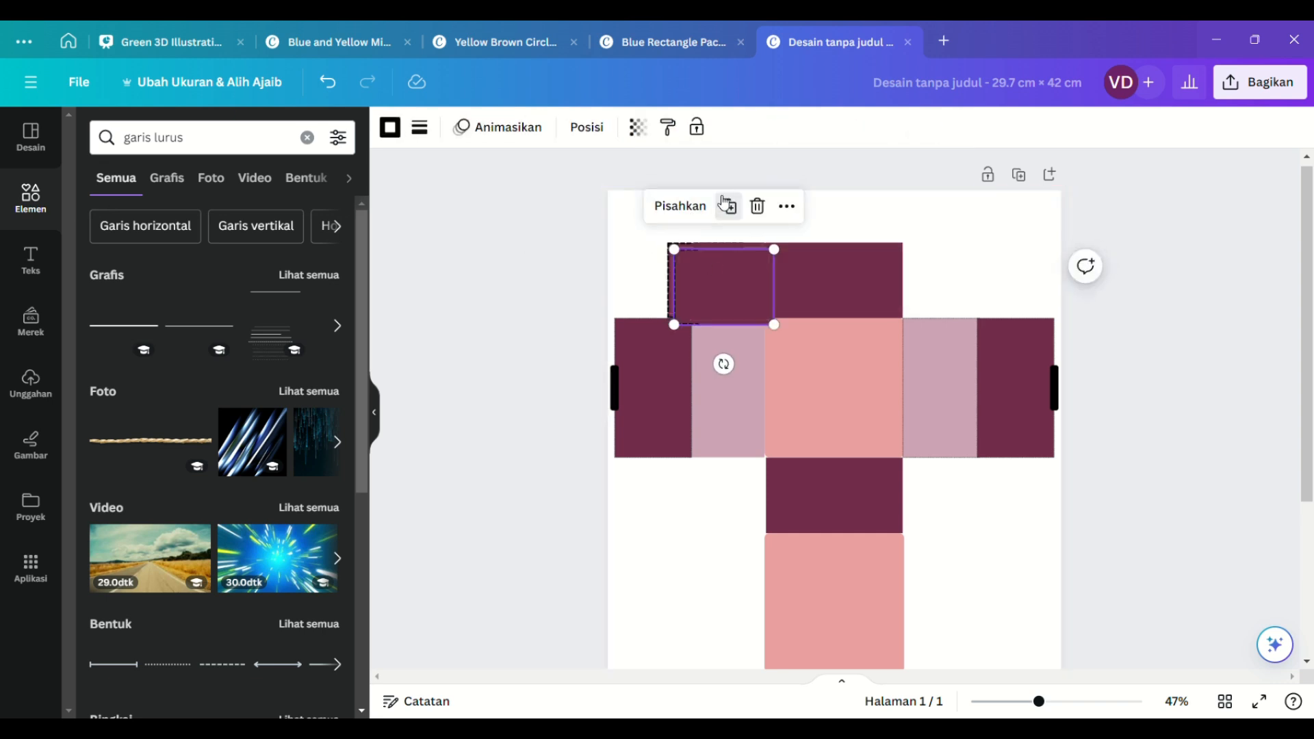
{"action": "left_click_drag", "start_coordinate": [730, 304], "coordinate": [958, 313]}
{"action": "left_click", "coordinate": [1084, 325]}
{"action": "double_click", "coordinate": [972, 286]}
{"action": "left_click", "coordinate": [768, 130]}
{"action": "left_click", "coordinate": [654, 127]}
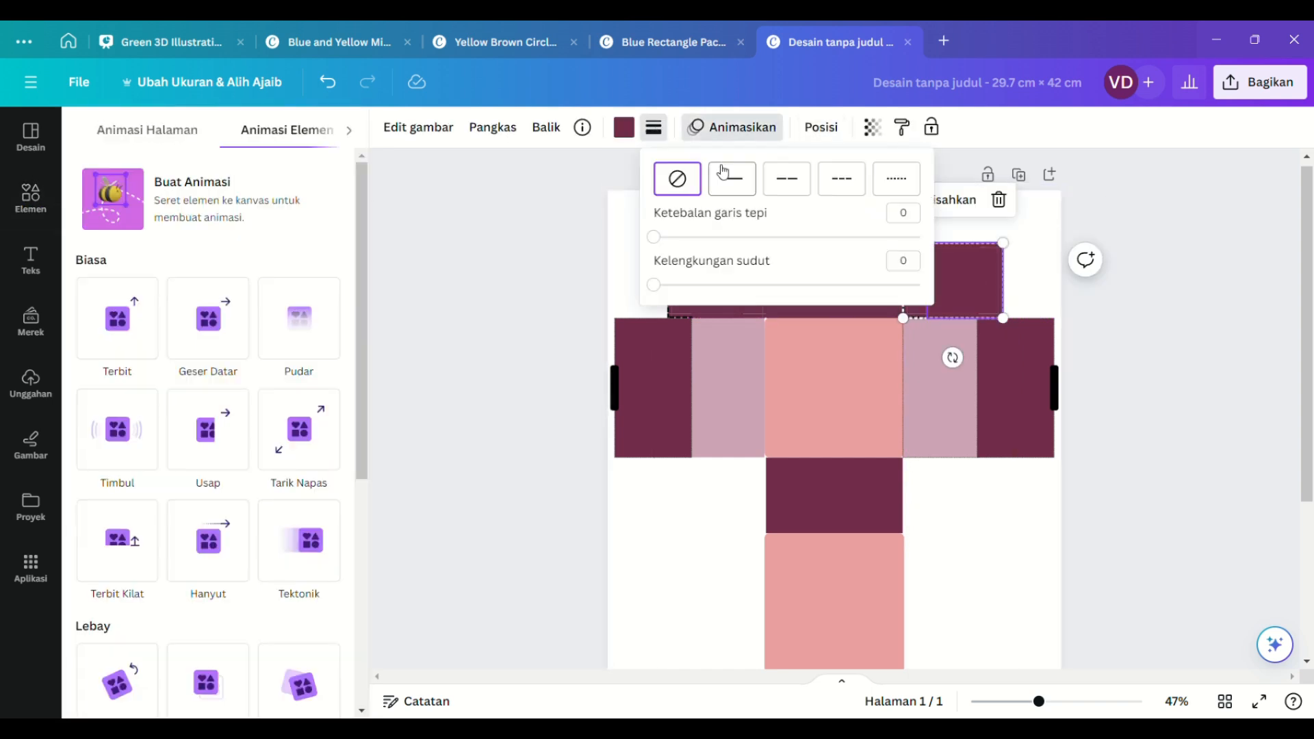
{"action": "left_click", "coordinate": [1003, 283]}
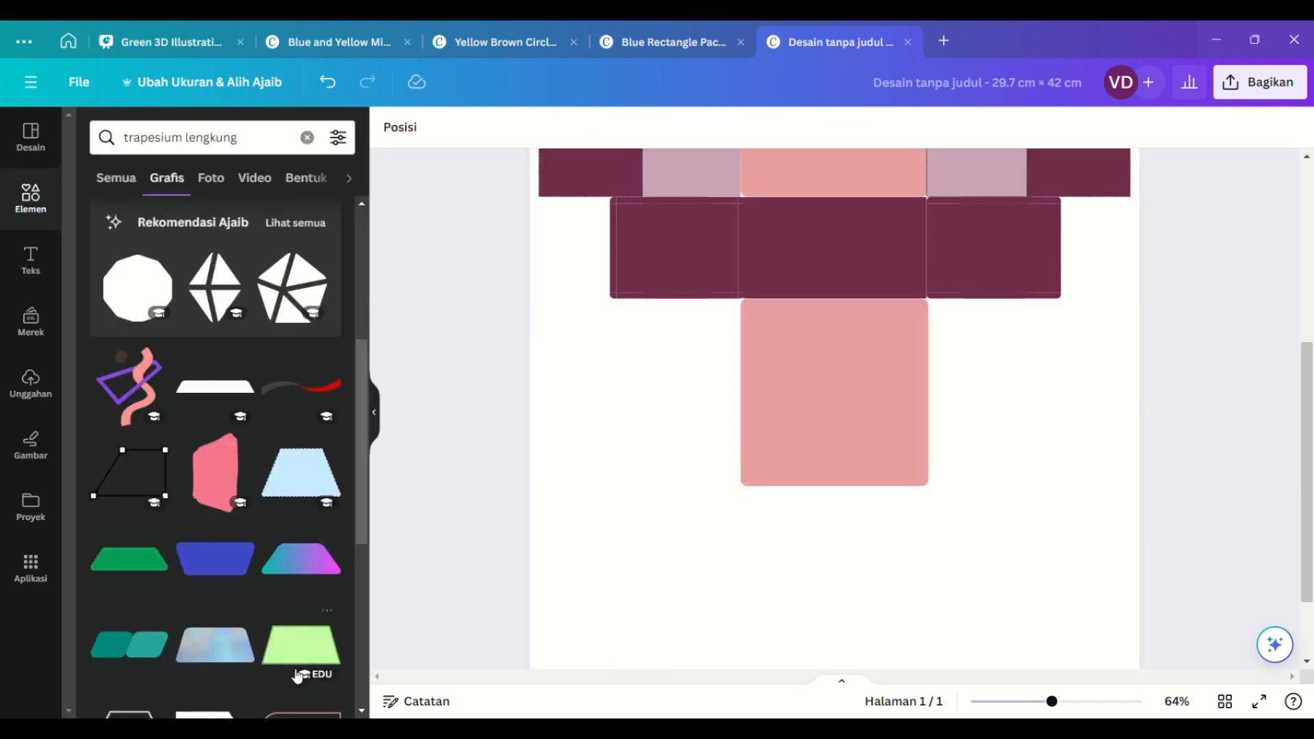
- Add the green rounded trapezoid graphic to the page and recolour its fill dusty pink
{"action": "left_click", "coordinate": [129, 559]}
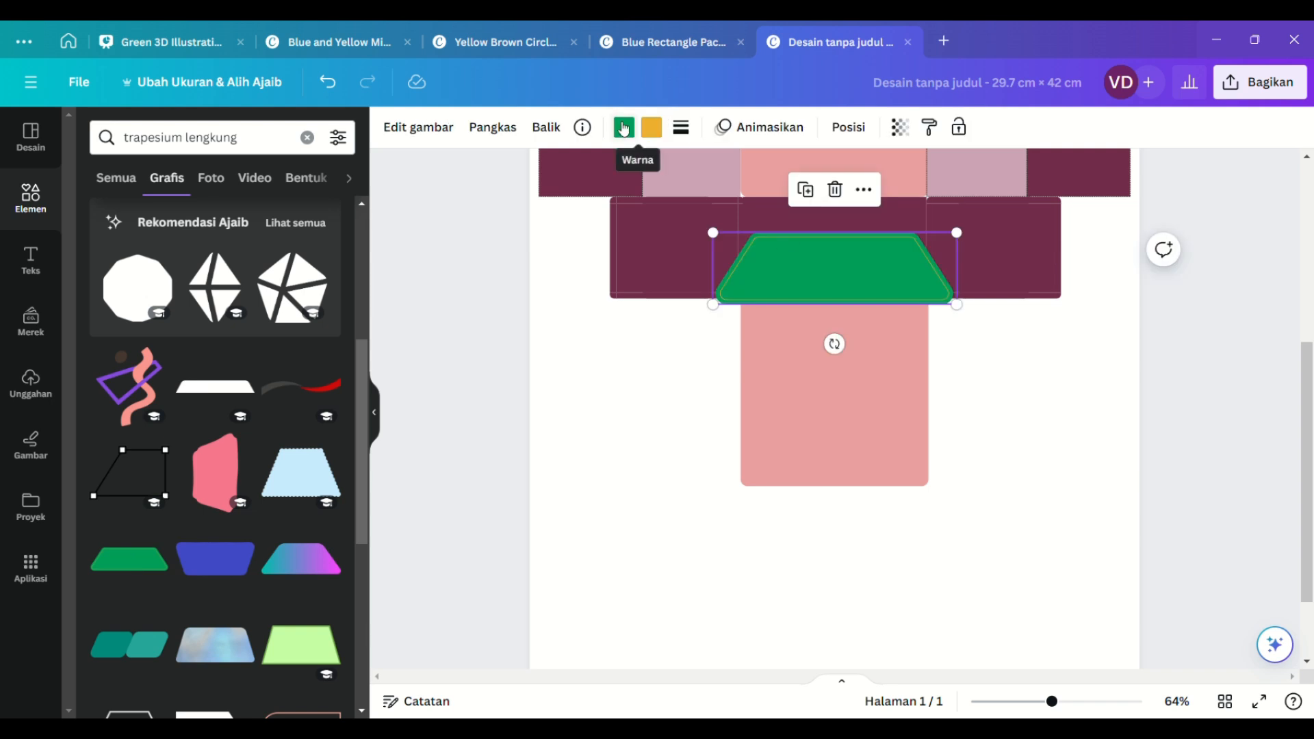
{"action": "left_click", "coordinate": [624, 127]}
{"action": "left_click", "coordinate": [279, 234]}
- Rotate the dusty pink trapezoid upright, scale it down and attach it to the left edge of the lower pink square
{"action": "left_click_drag", "start_coordinate": [834, 344], "coordinate": [995, 279]}
{"action": "left_click_drag", "start_coordinate": [868, 282], "coordinate": [739, 425]}
{"action": "left_click_drag", "start_coordinate": [744, 532], "coordinate": [740, 493]}
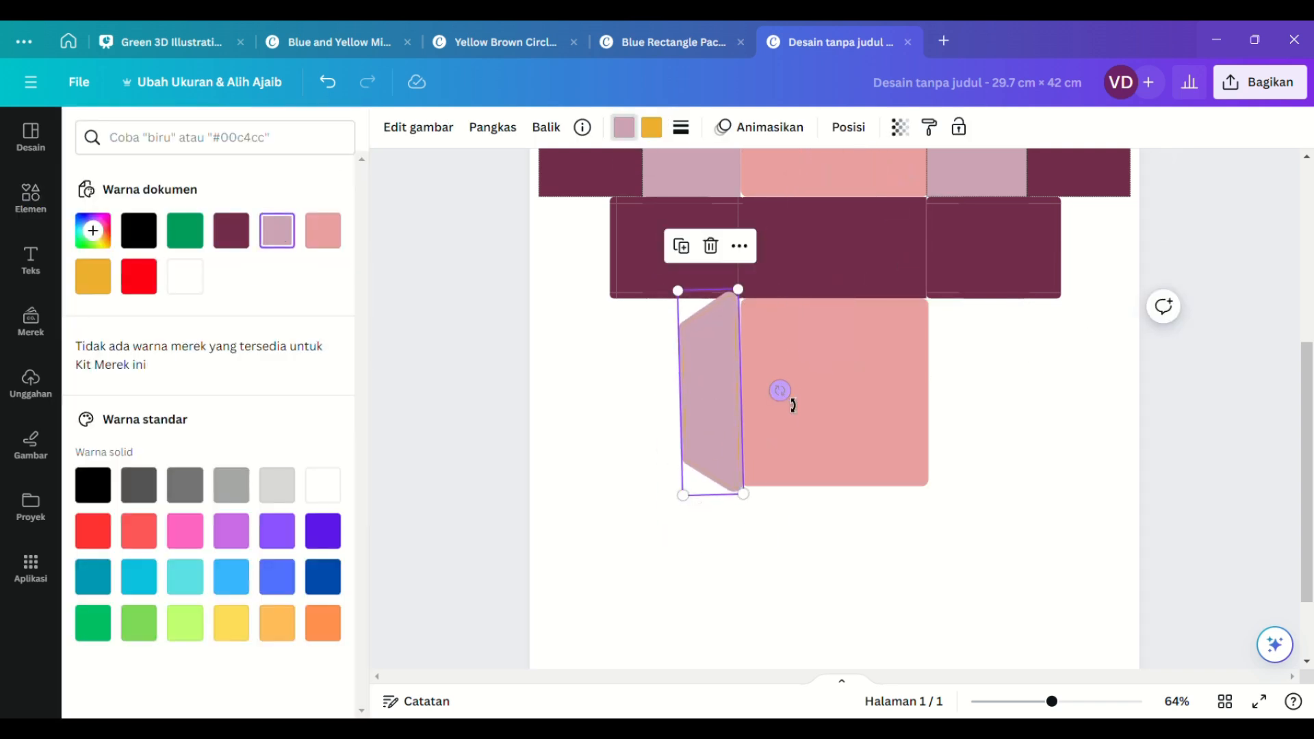
{"action": "left_click_drag", "start_coordinate": [783, 396], "coordinate": [796, 402]}
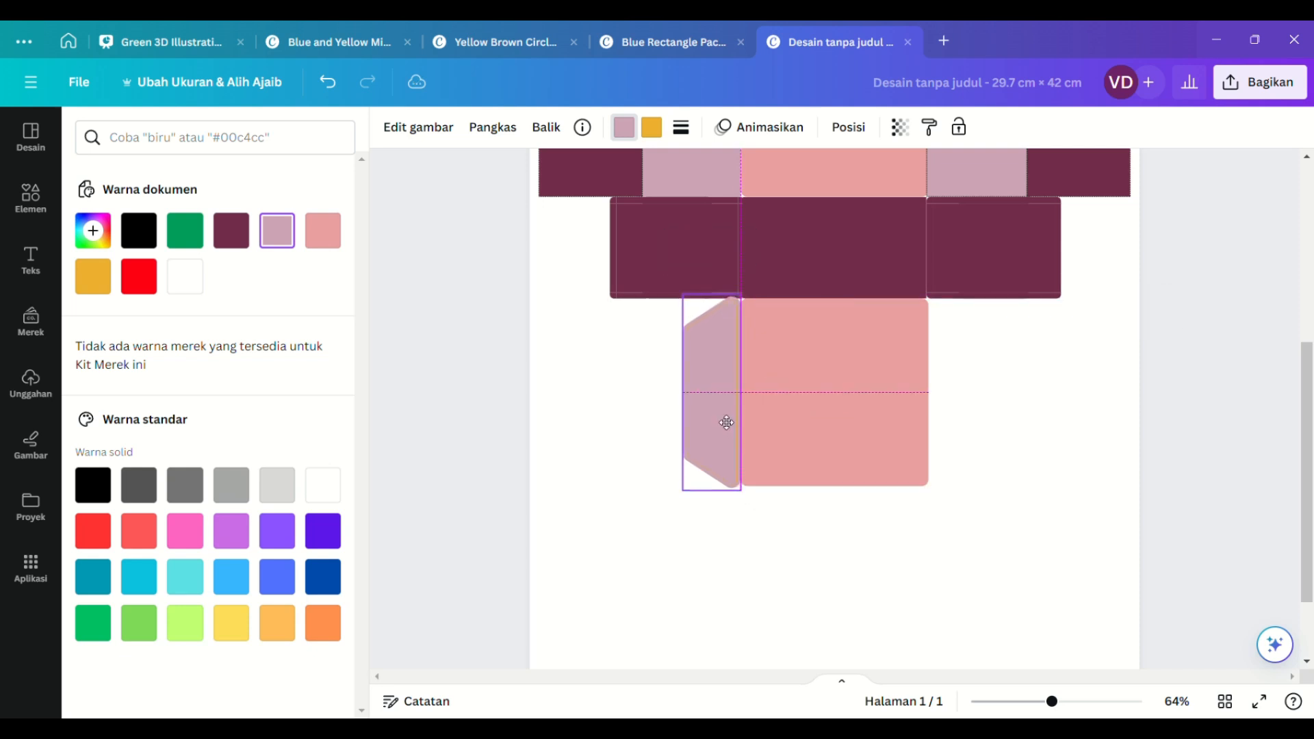
{"action": "left_click", "coordinate": [830, 521]}
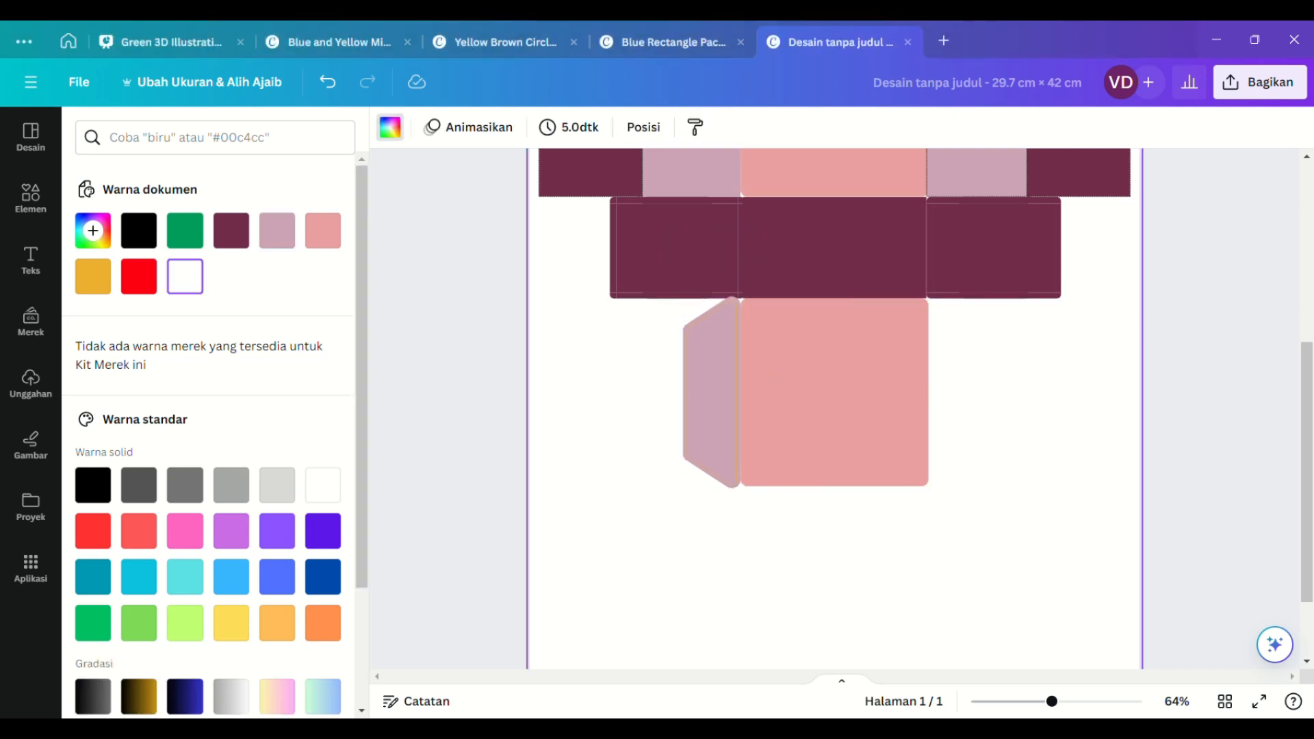
- Fine-tune the left trapezoid flap's size so it fits the height of the lower pink square
{"action": "left_click", "coordinate": [716, 445]}
{"action": "left_click_drag", "start_coordinate": [740, 490], "coordinate": [740, 445]}
{"action": "left_click", "coordinate": [754, 558]}
{"action": "left_click", "coordinate": [737, 431]}
{"action": "left_click", "coordinate": [768, 554]}
{"action": "left_click", "coordinate": [806, 541]}
{"action": "left_click", "coordinate": [715, 411]}
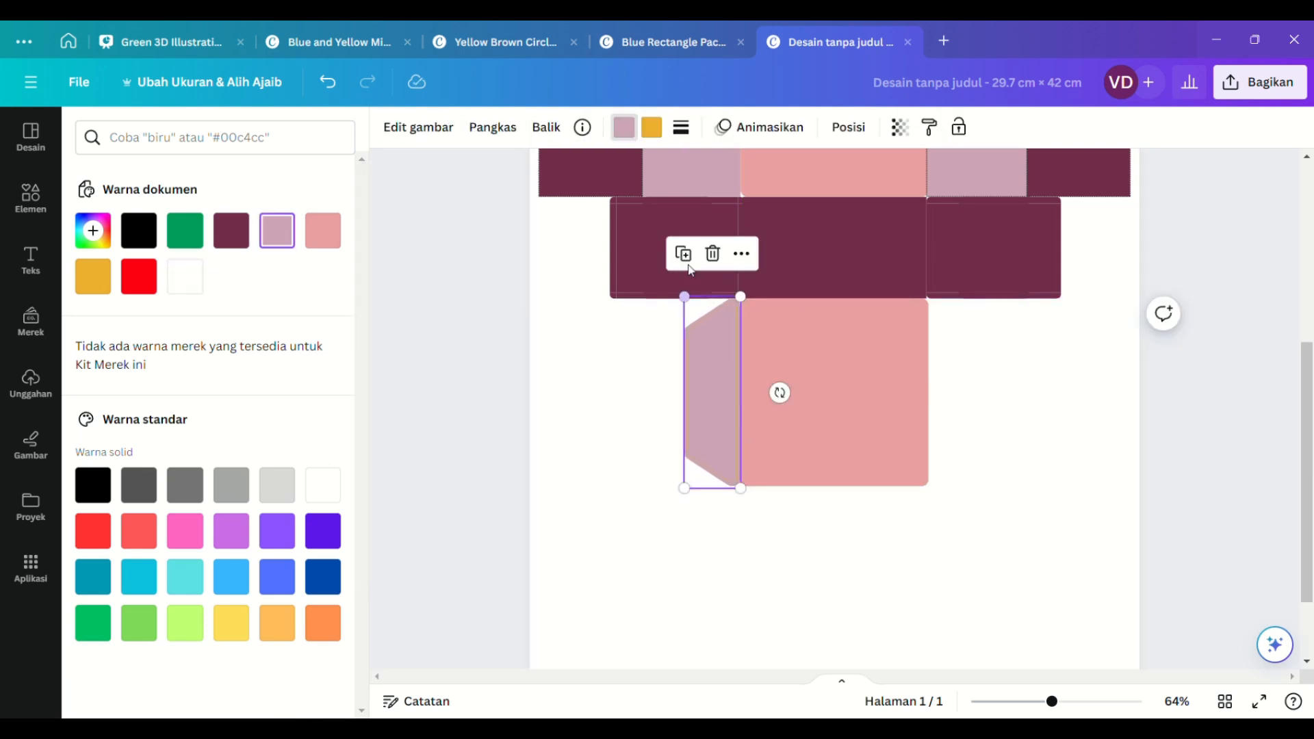
- Duplicate the left trapezoid flap, turn the copy to face the other way and attach it to the lower pink square's right edge
{"action": "left_click", "coordinate": [683, 254]}
{"action": "left_click_drag", "start_coordinate": [790, 402], "coordinate": [595, 433]}
{"action": "left_click_drag", "start_coordinate": [724, 393], "coordinate": [953, 381]}
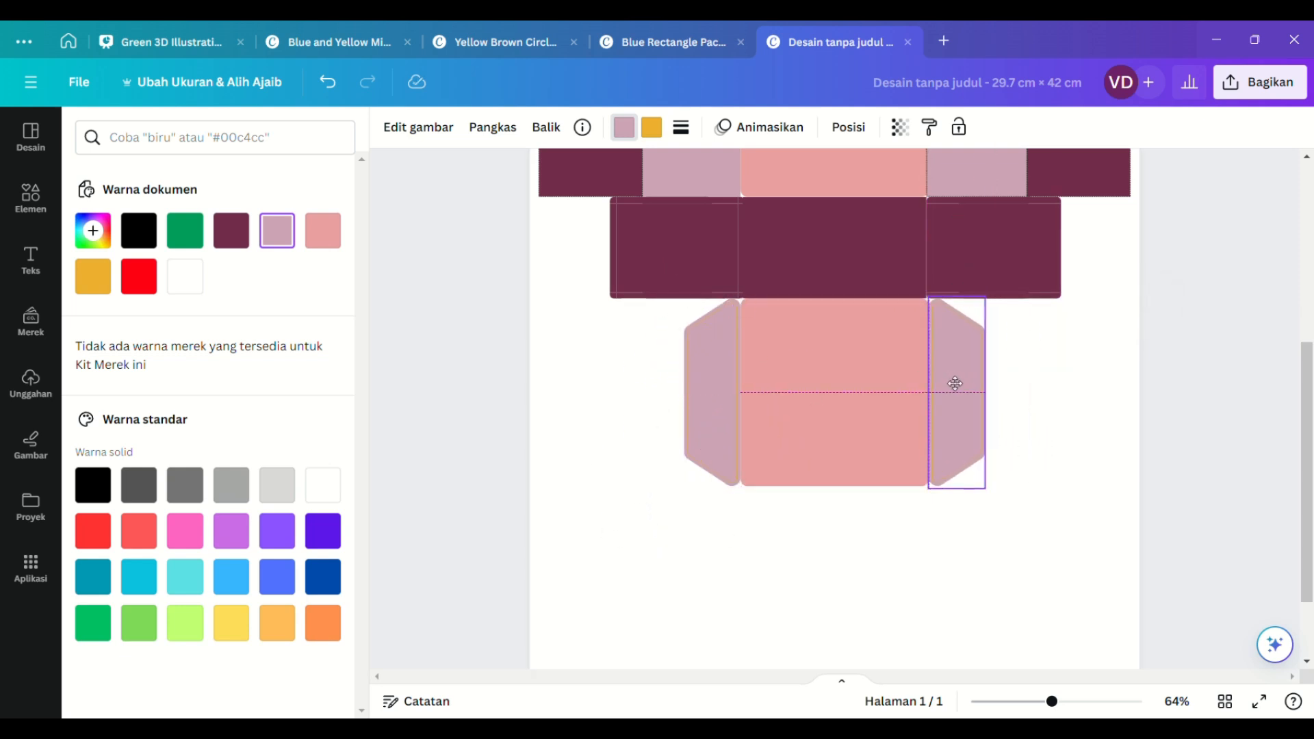
{"action": "left_click", "coordinate": [1033, 396]}
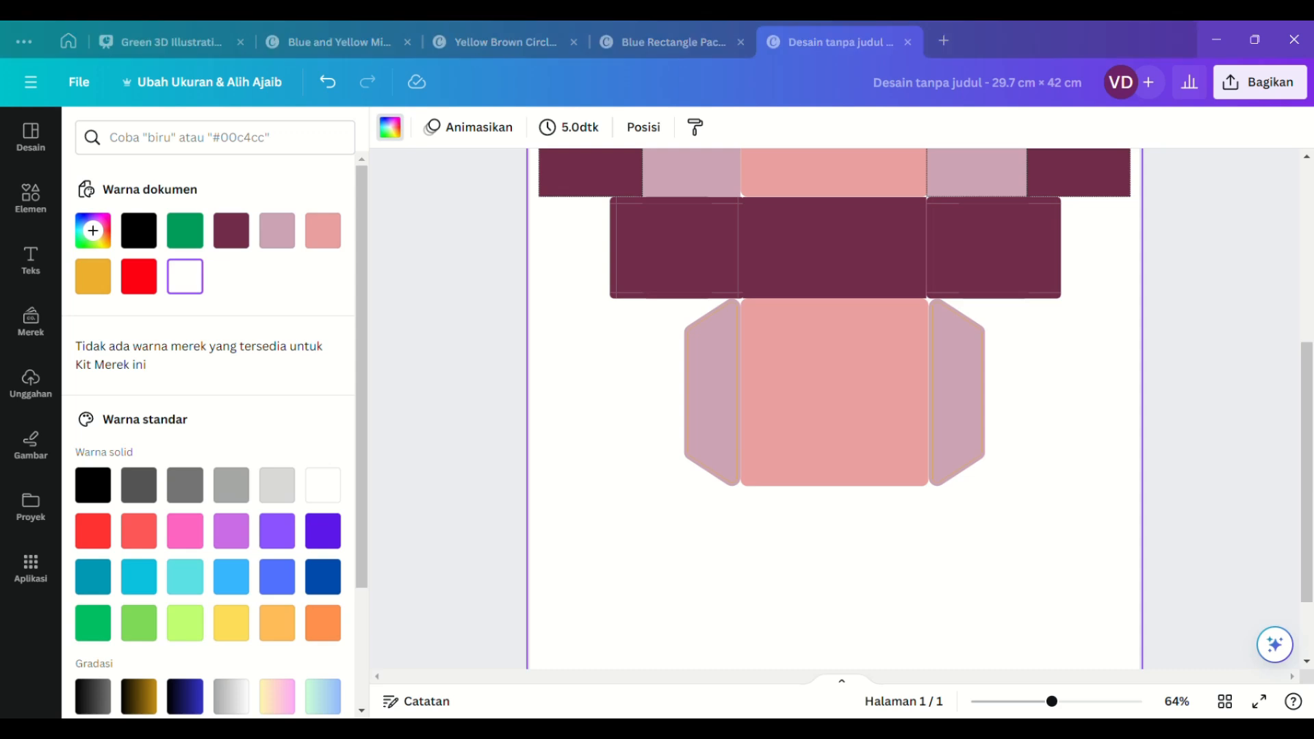
- Search the elements for "setengah lingkaran" and add the solid semicircle graphic
{"action": "left_click", "coordinate": [31, 198]}
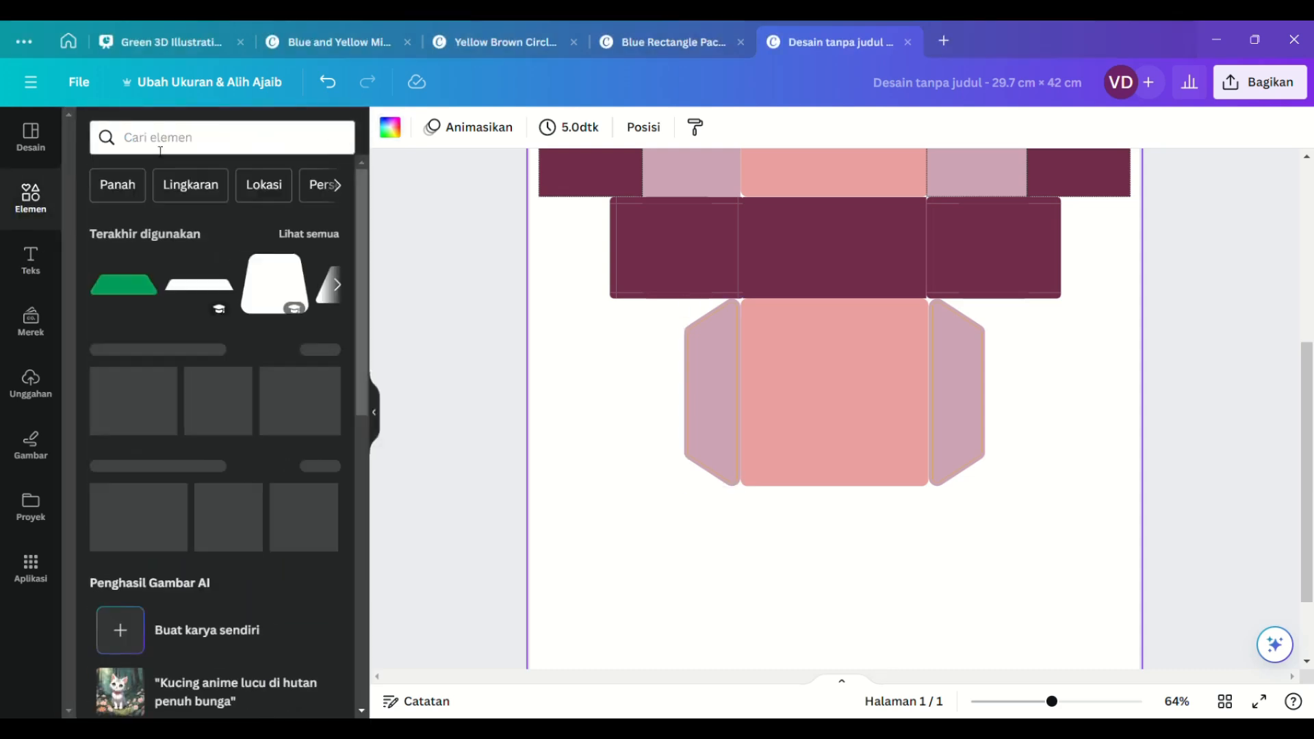
{"action": "left_click", "coordinate": [162, 137]}
{"action": "type", "text": "setengah"}
{"action": "left_click", "coordinate": [176, 204]}
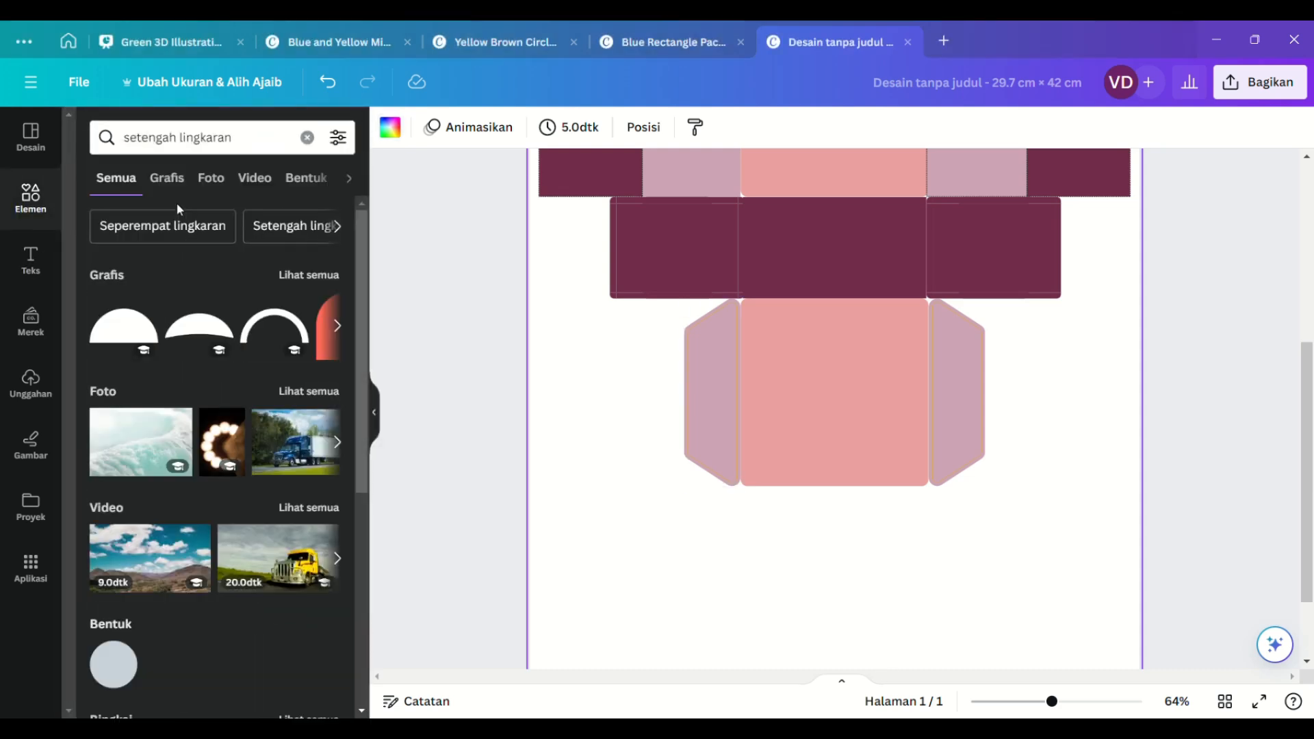
{"action": "left_click", "coordinate": [130, 328]}
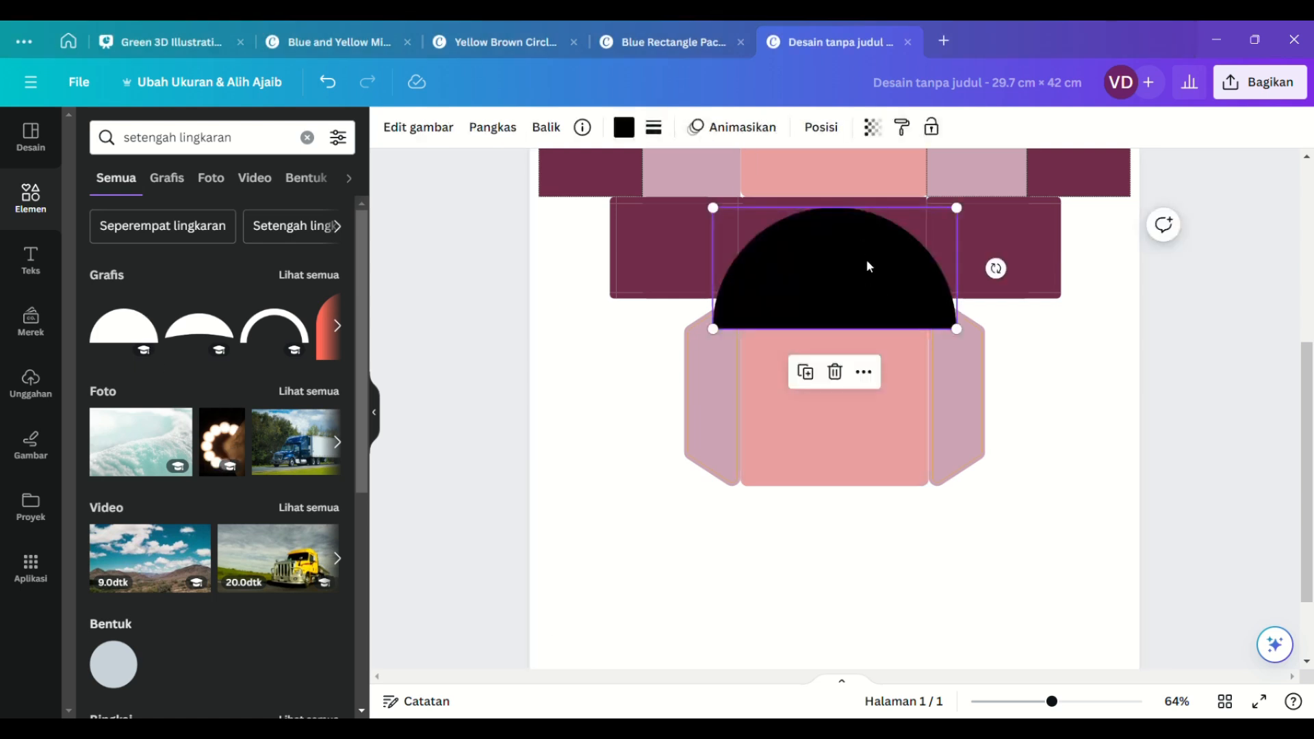
- Turn the semicircle upside down and scale it to fit against the bottom edge of the lower pink square
{"action": "left_click_drag", "start_coordinate": [995, 269], "coordinate": [590, 272]}
{"action": "left_click_drag", "start_coordinate": [817, 245], "coordinate": [828, 526]}
{"action": "left_click_drag", "start_coordinate": [968, 490], "coordinate": [915, 515]}
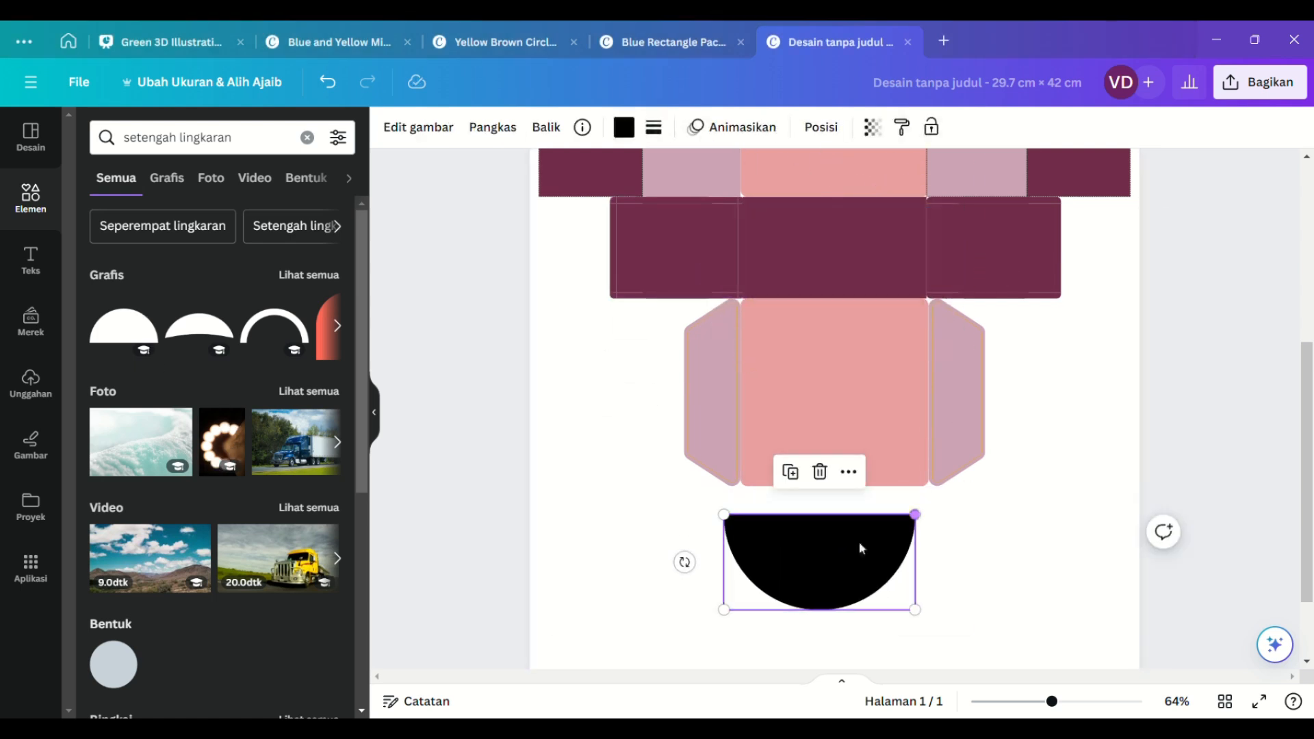
{"action": "left_click_drag", "start_coordinate": [859, 548], "coordinate": [879, 519]}
- Fill the semicircle flap with the document's maroon colour
{"action": "left_click", "coordinate": [625, 129]}
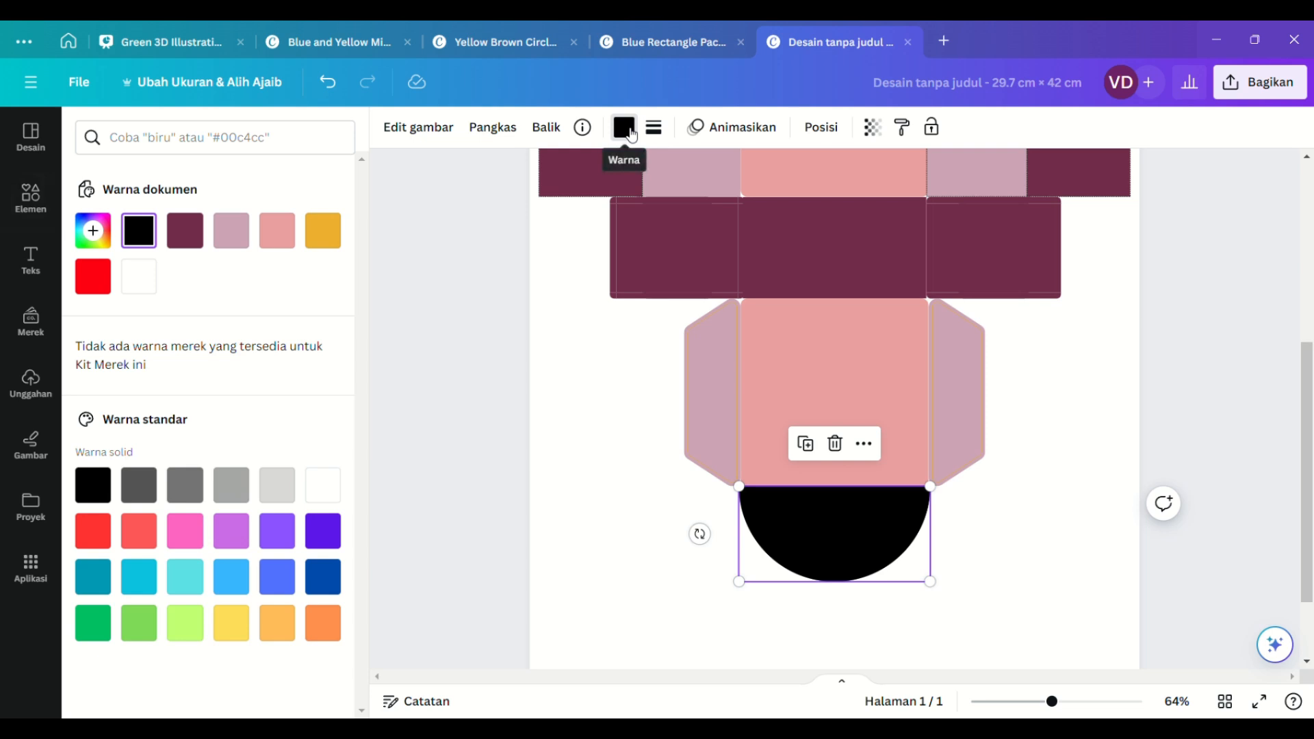
{"action": "left_click", "coordinate": [203, 234]}
{"action": "left_click", "coordinate": [798, 621]}
- Search the elements for "bulat"
{"action": "left_click", "coordinate": [38, 183]}
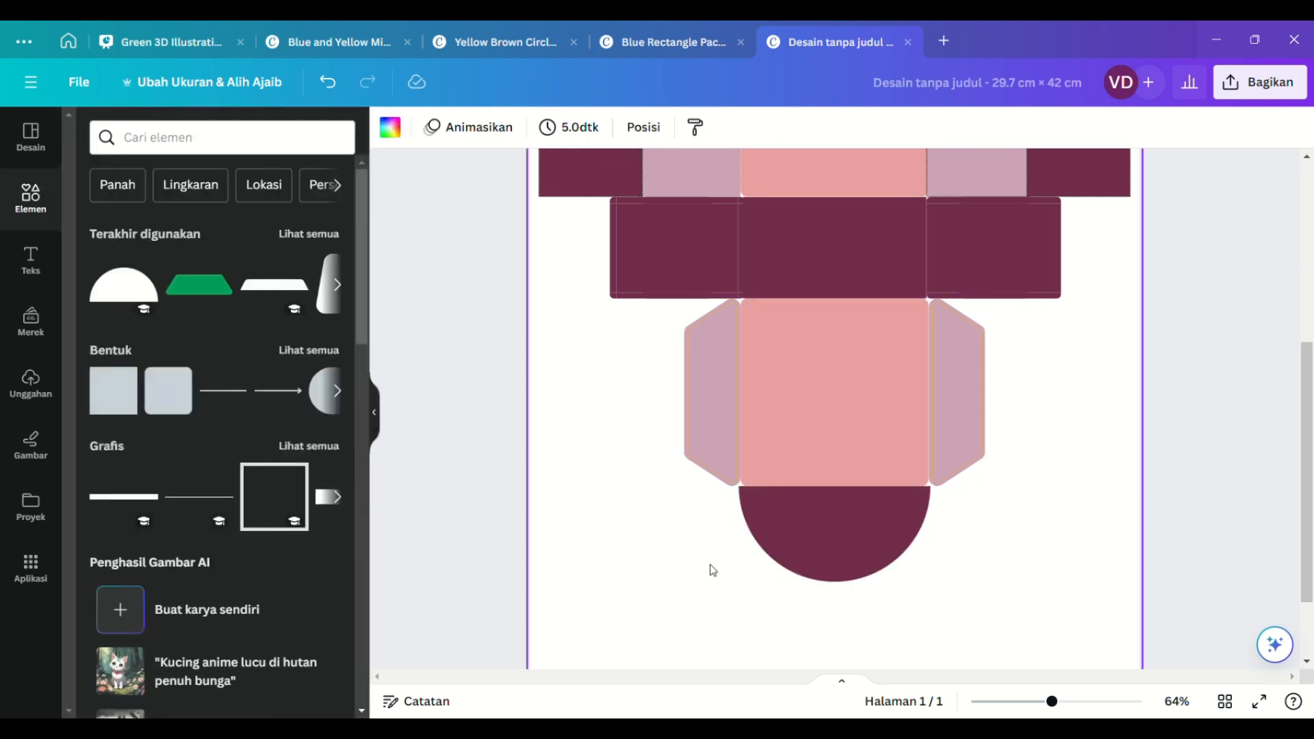
{"action": "left_click", "coordinate": [231, 135]}
{"action": "type", "text": "bulat"}
{"action": "left_click", "coordinate": [191, 295]}
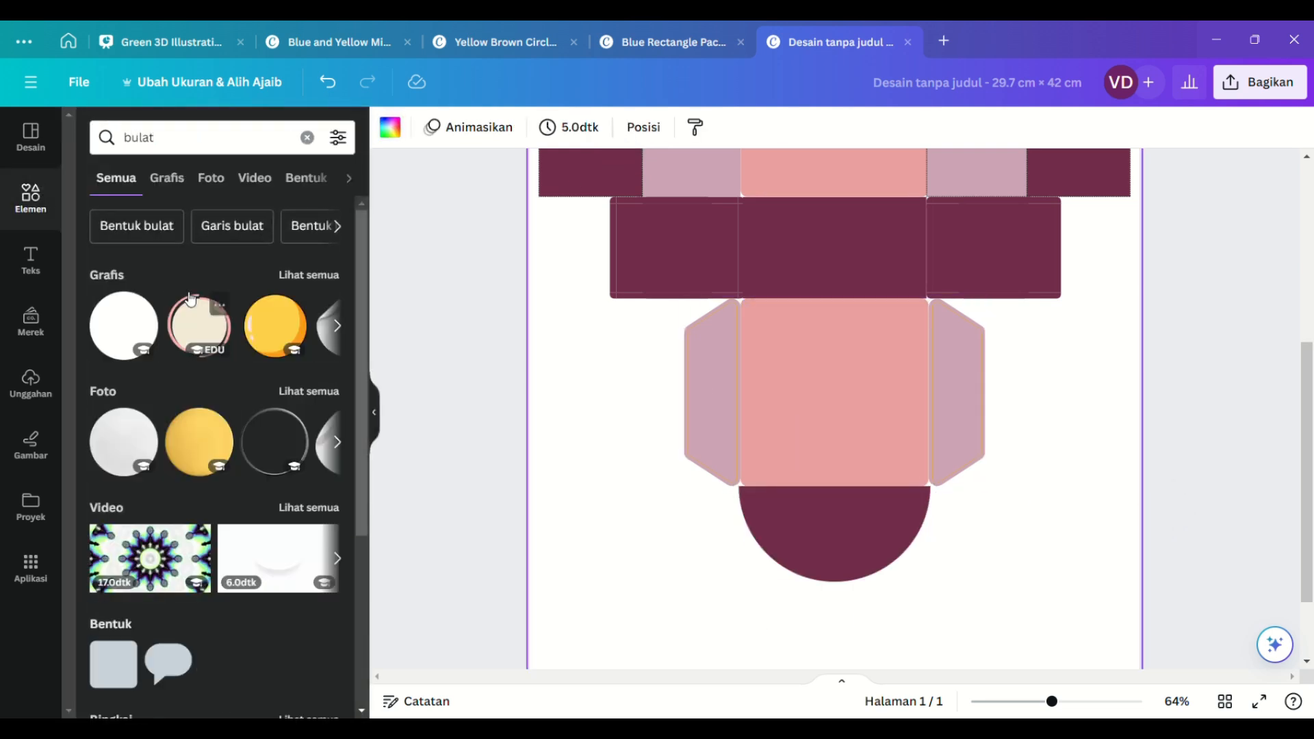
{"action": "left_click", "coordinate": [124, 325]}
{"action": "left_click_drag", "start_coordinate": [812, 310], "coordinate": [839, 576]}
{"action": "left_click_drag", "start_coordinate": [739, 658], "coordinate": [948, 494]}
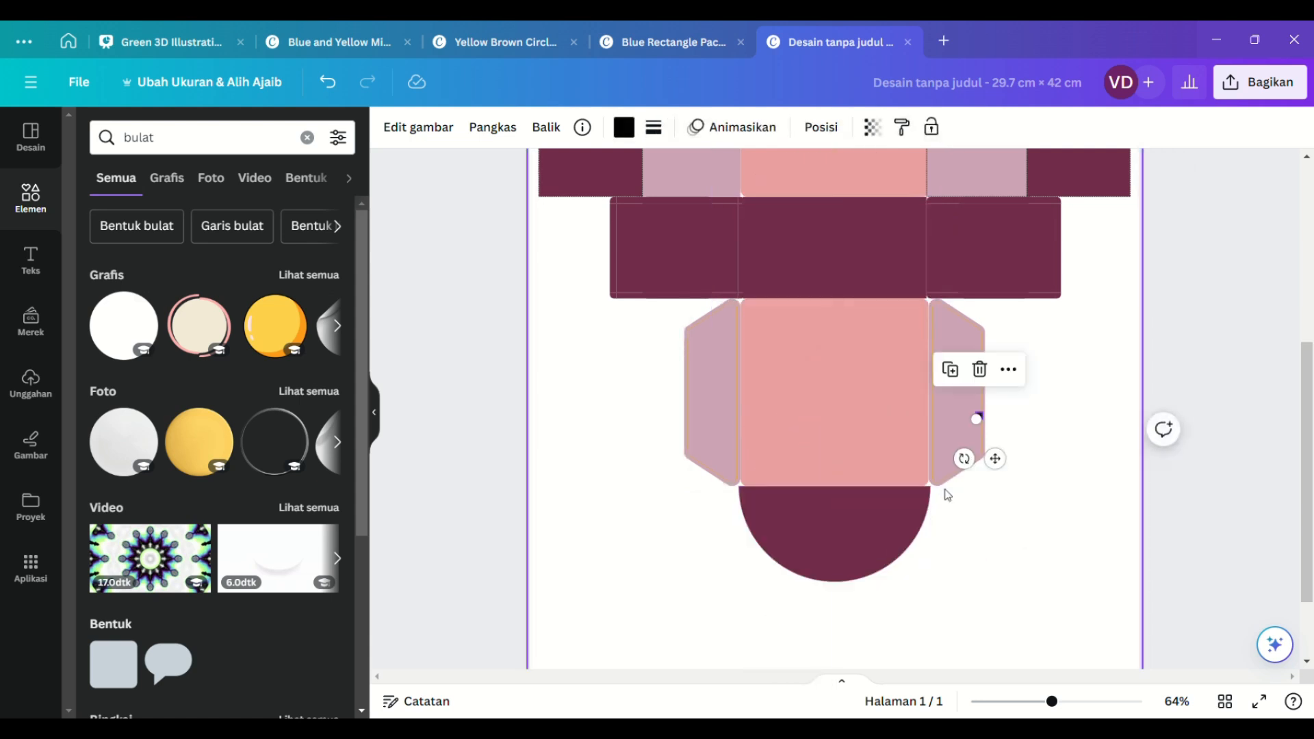
{"action": "left_click", "coordinate": [982, 378]}
- Add the plain circle graphic as a small tab at the tip of the semicircle flap and colour it maroon
{"action": "left_click", "coordinate": [143, 327]}
{"action": "left_click_drag", "start_coordinate": [713, 390], "coordinate": [851, 586]}
{"action": "left_click", "coordinate": [634, 137]}
{"action": "left_click", "coordinate": [189, 234]}
{"action": "left_click", "coordinate": [472, 538]}
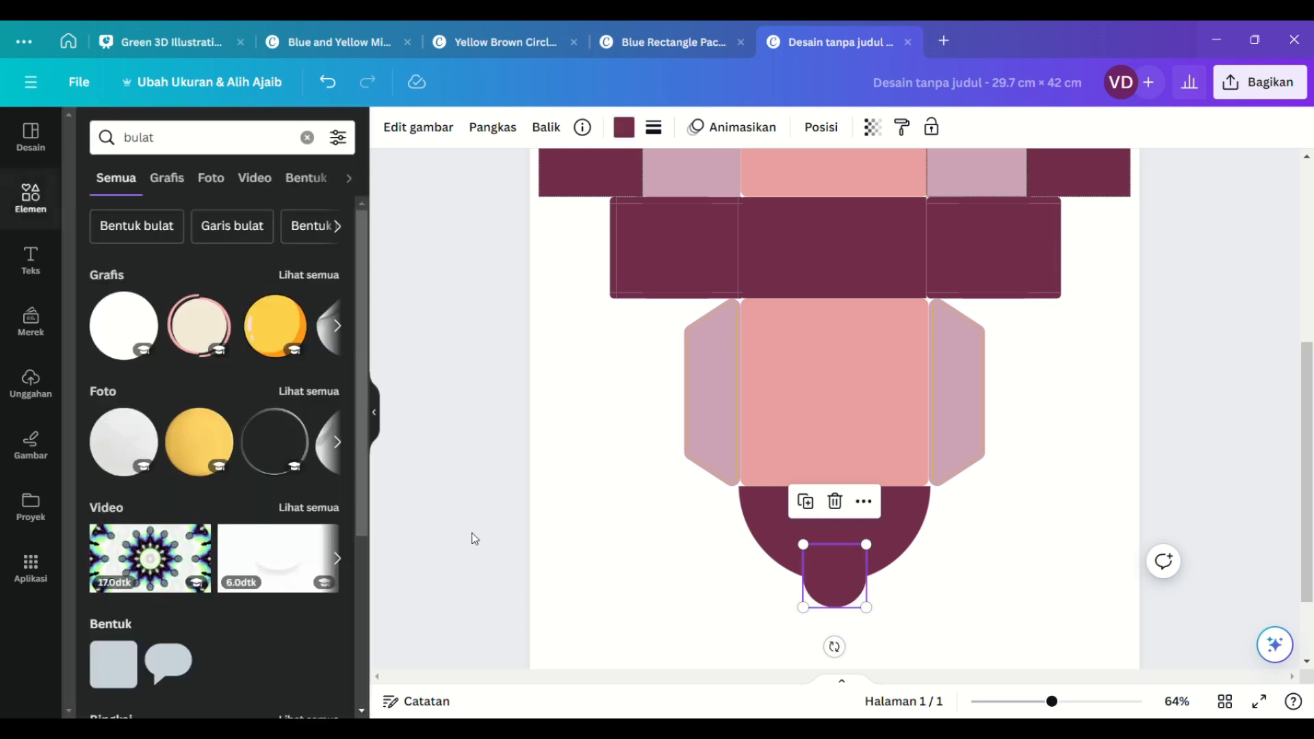
- Search the elements for "setengah lingkaran" and list all matching graphics
{"action": "left_click", "coordinate": [308, 137]}
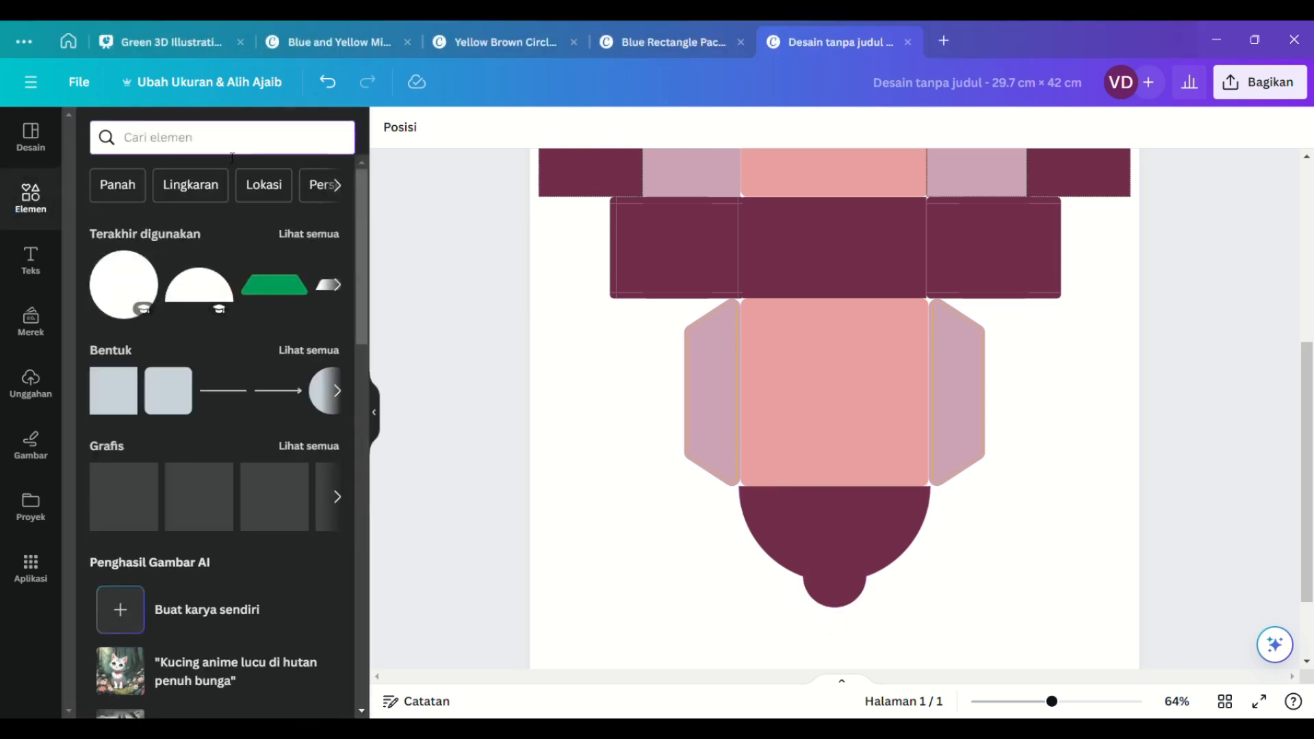
{"action": "left_click", "coordinate": [311, 234]}
{"action": "left_click", "coordinate": [100, 131]}
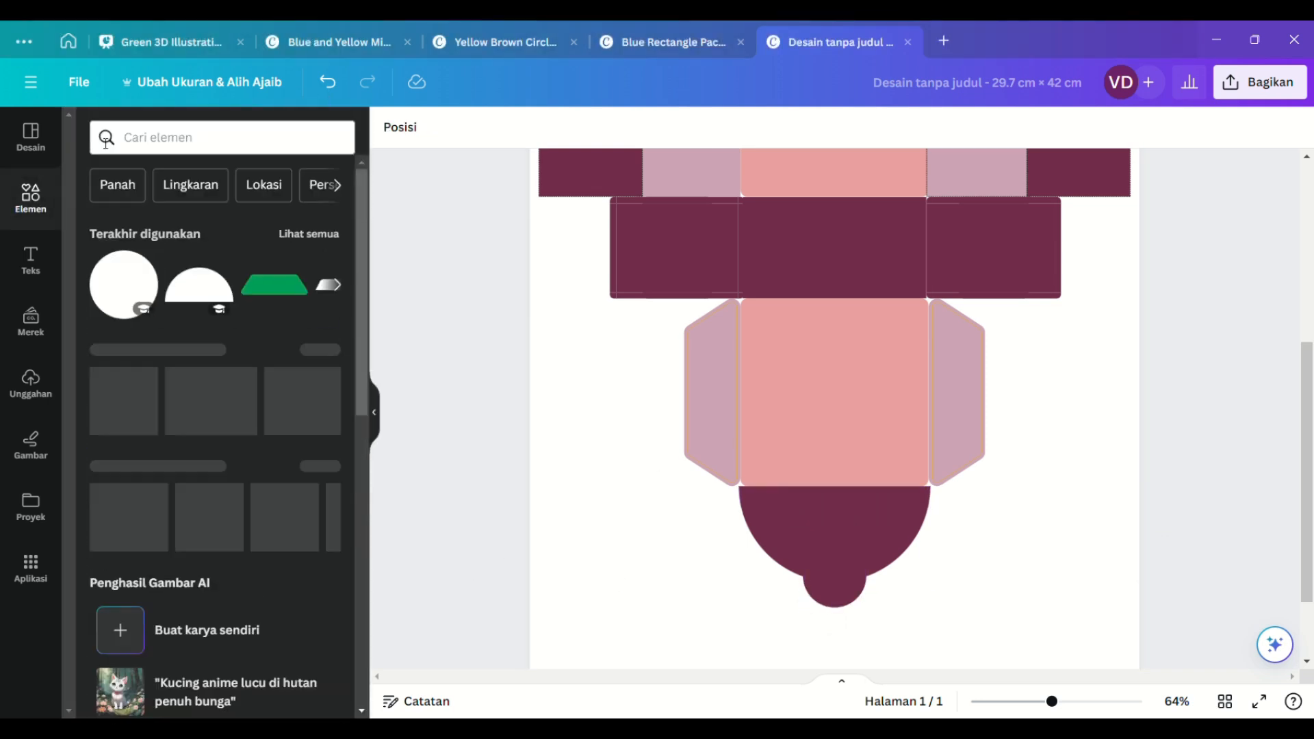
{"action": "left_click", "coordinate": [185, 137]}
{"action": "left_click", "coordinate": [202, 211]}
{"action": "left_click", "coordinate": [304, 279]}
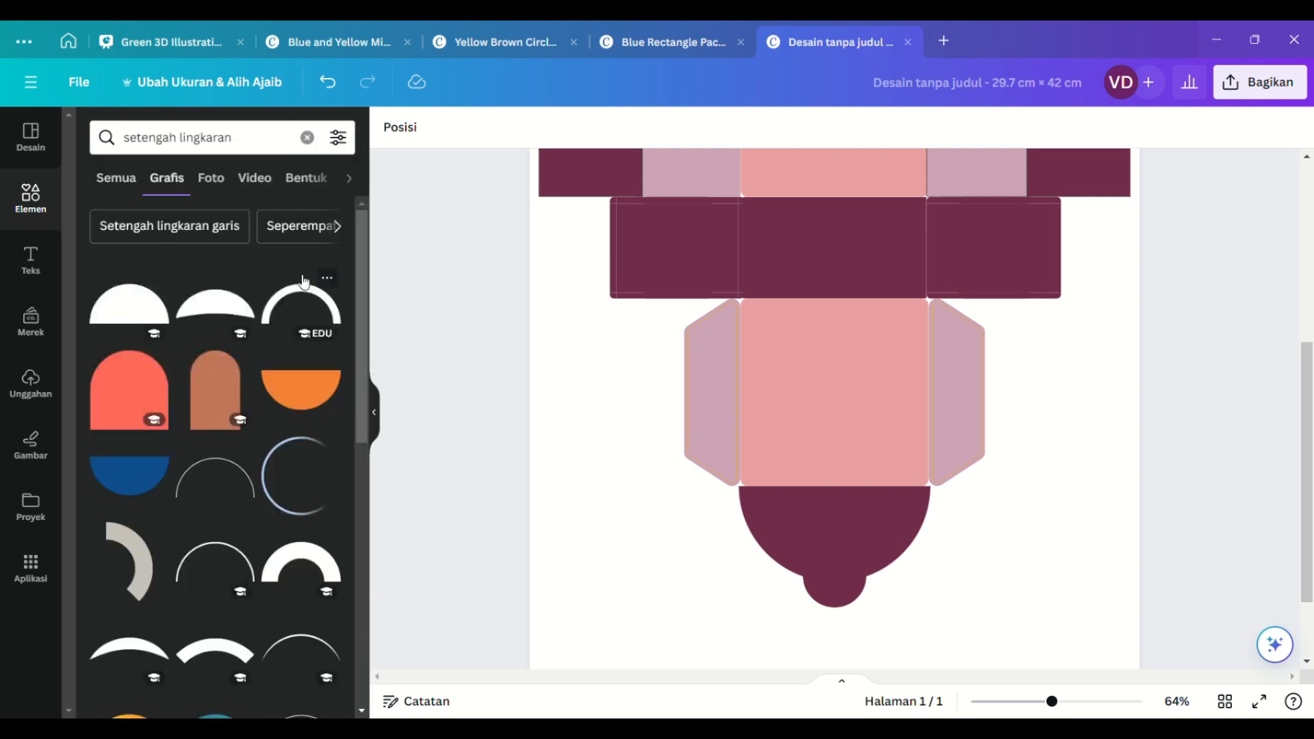
{"action": "left_click_drag", "start_coordinate": [147, 472], "coordinate": [813, 549]}
{"action": "left_click_drag", "start_coordinate": [951, 599], "coordinate": [889, 565]}
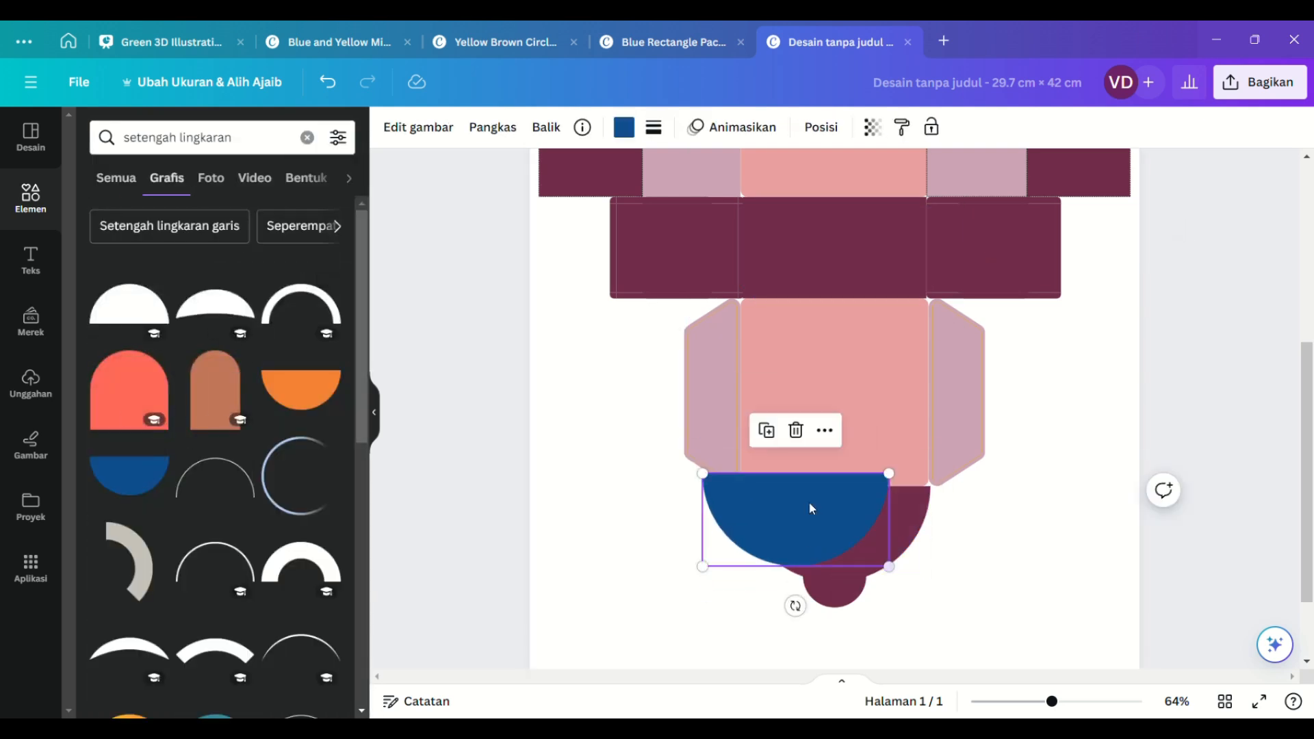
{"action": "left_click_drag", "start_coordinate": [810, 507], "coordinate": [853, 524]}
{"action": "left_click", "coordinate": [837, 445]}
{"action": "scroll", "coordinate": [319, 396], "scroll_direction": "down", "scroll_amount": 10}
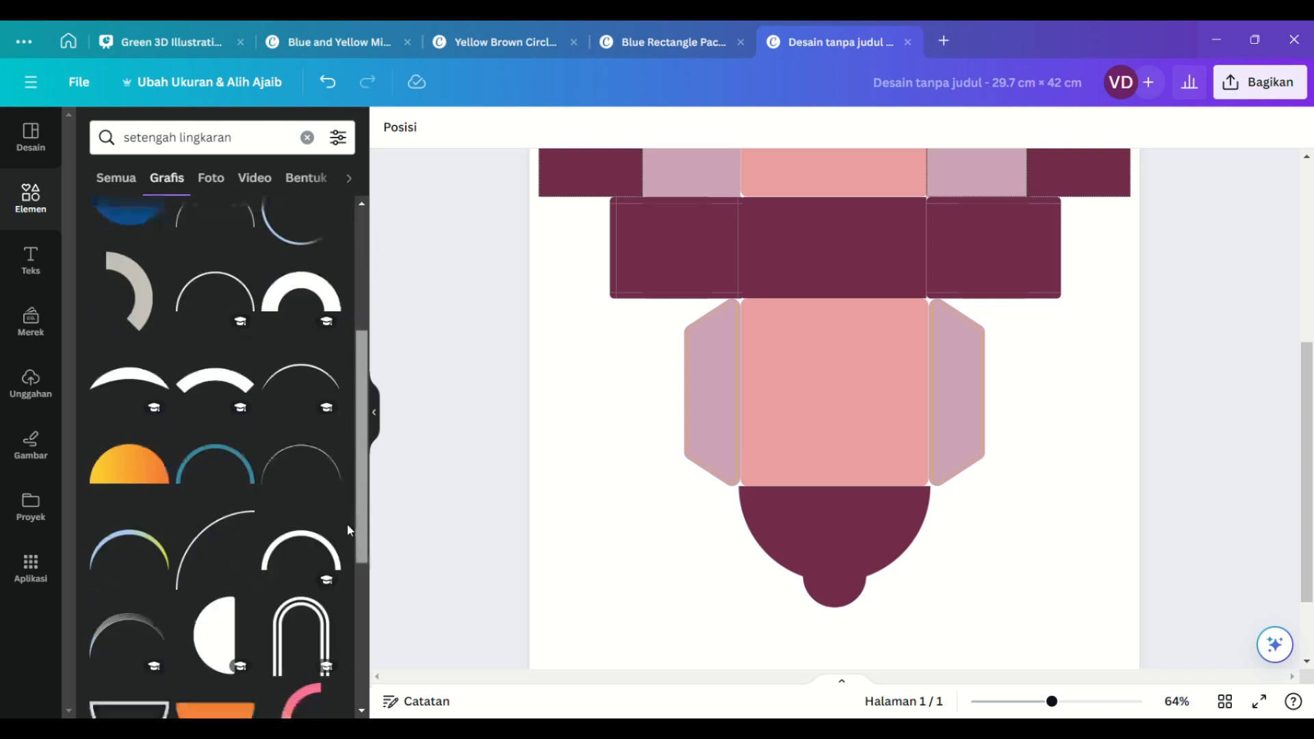
- Shrink the maroon semicircle to the pink square's width and move it up to overlap the square's bottom edge
{"action": "left_click", "coordinate": [910, 554]}
{"action": "left_click_drag", "start_coordinate": [942, 590], "coordinate": [938, 588]}
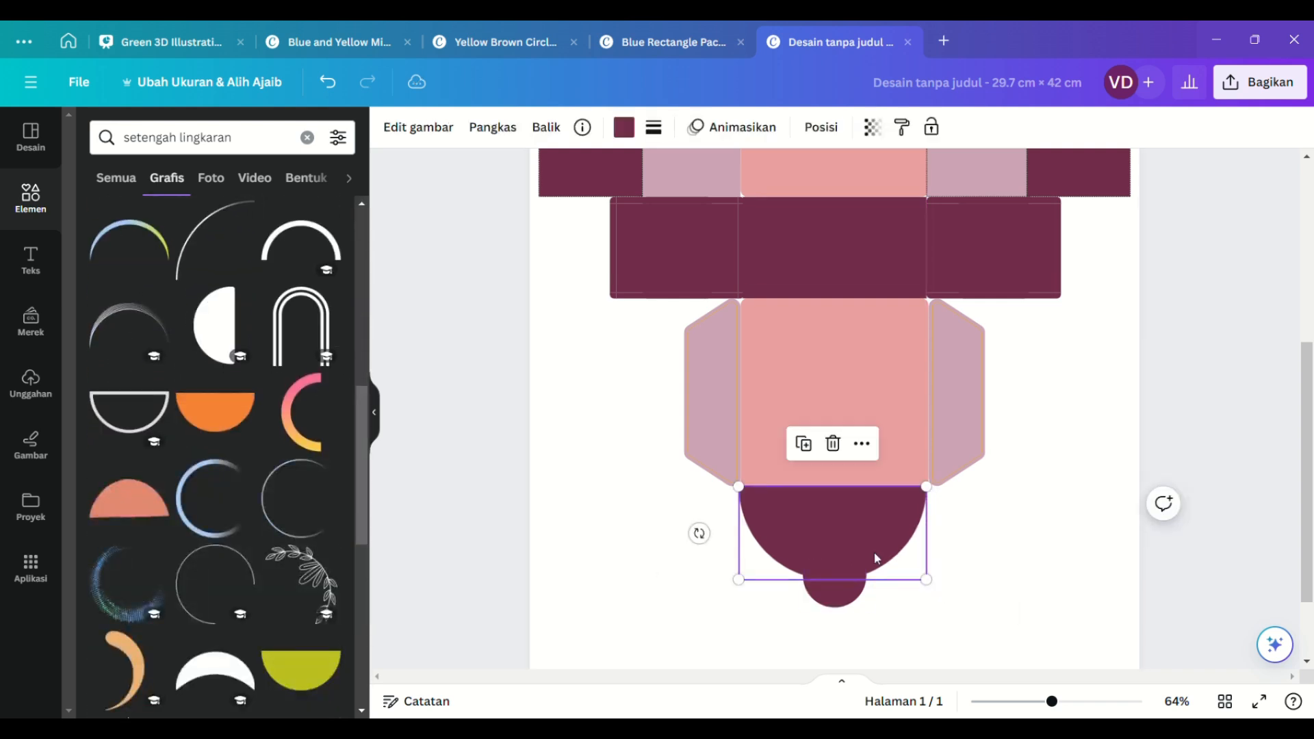
{"action": "left_click_drag", "start_coordinate": [874, 558], "coordinate": [843, 516]}
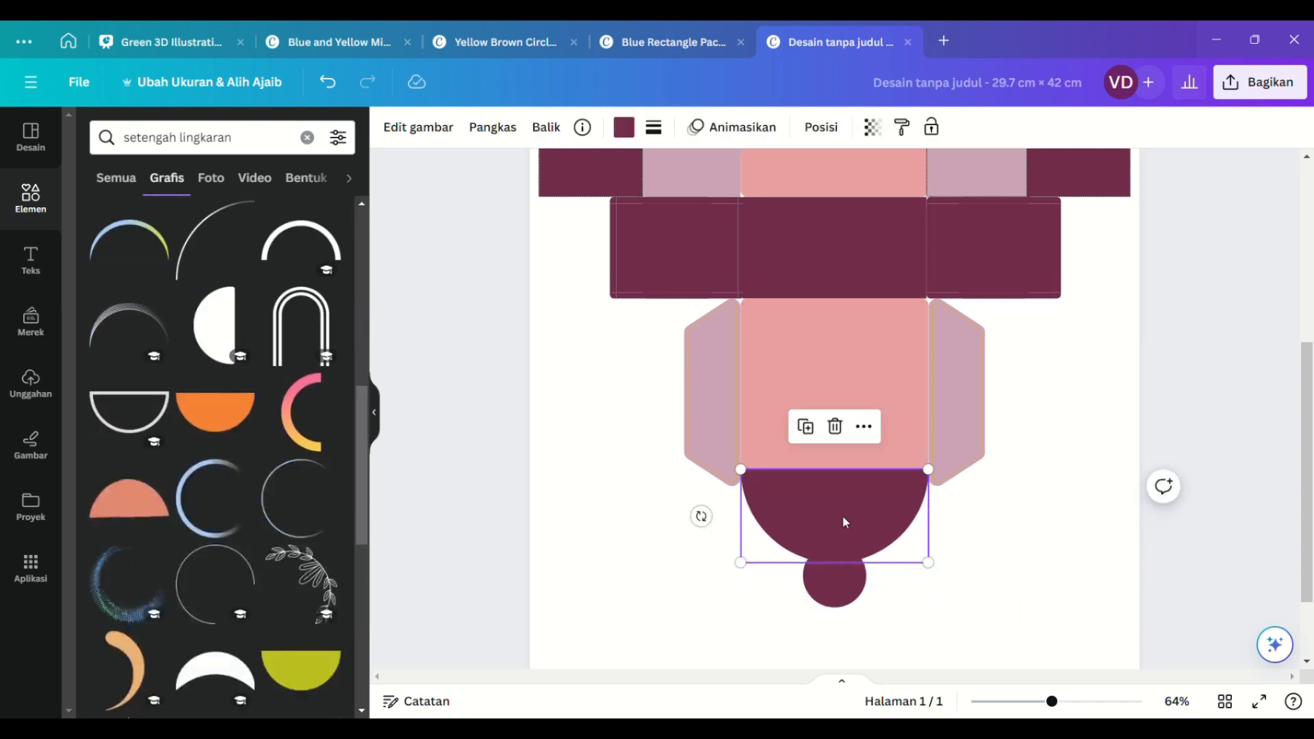
- Send the semicircle backward behind the pink square and move the small circle up against the semicircle's tip
{"action": "left_click", "coordinate": [821, 127]}
{"action": "left_click", "coordinate": [263, 171]}
{"action": "left_click", "coordinate": [952, 469]}
{"action": "left_click", "coordinate": [835, 586]}
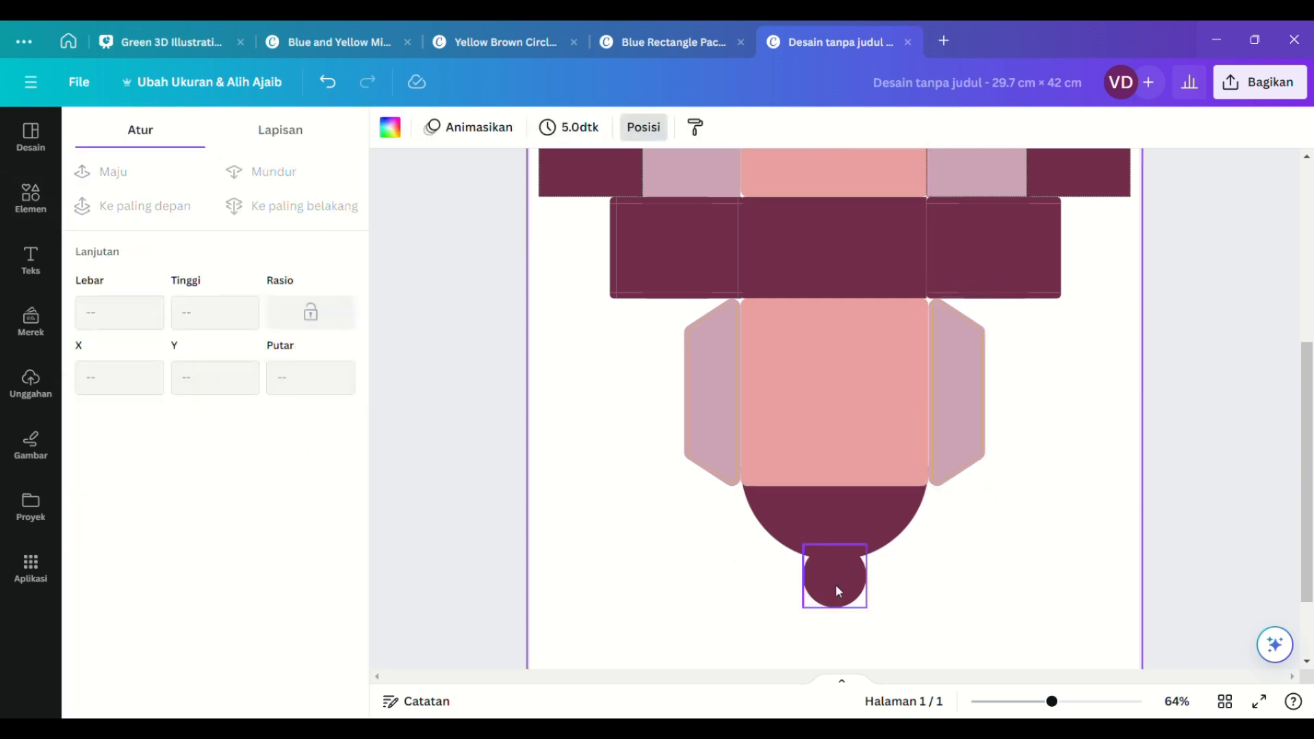
{"action": "left_click_drag", "start_coordinate": [835, 586], "coordinate": [839, 572]}
{"action": "left_click", "coordinate": [903, 610]}
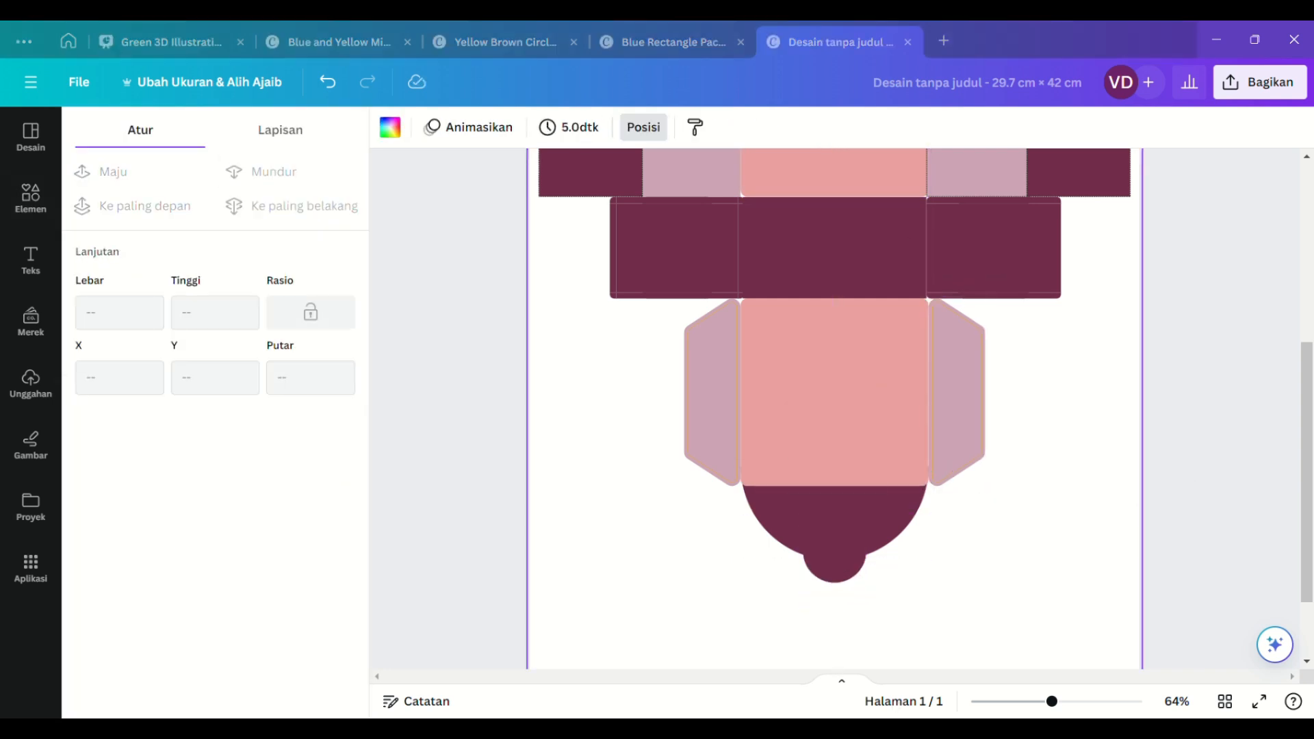
- Add the orange Risoles logo from the uploads to the page and shrink it
{"action": "left_click", "coordinate": [1014, 702]}
{"action": "left_click", "coordinate": [1025, 464]}
{"action": "left_click_drag", "start_coordinate": [1048, 700], "coordinate": [1029, 701]}
{"action": "left_click", "coordinate": [375, 412]}
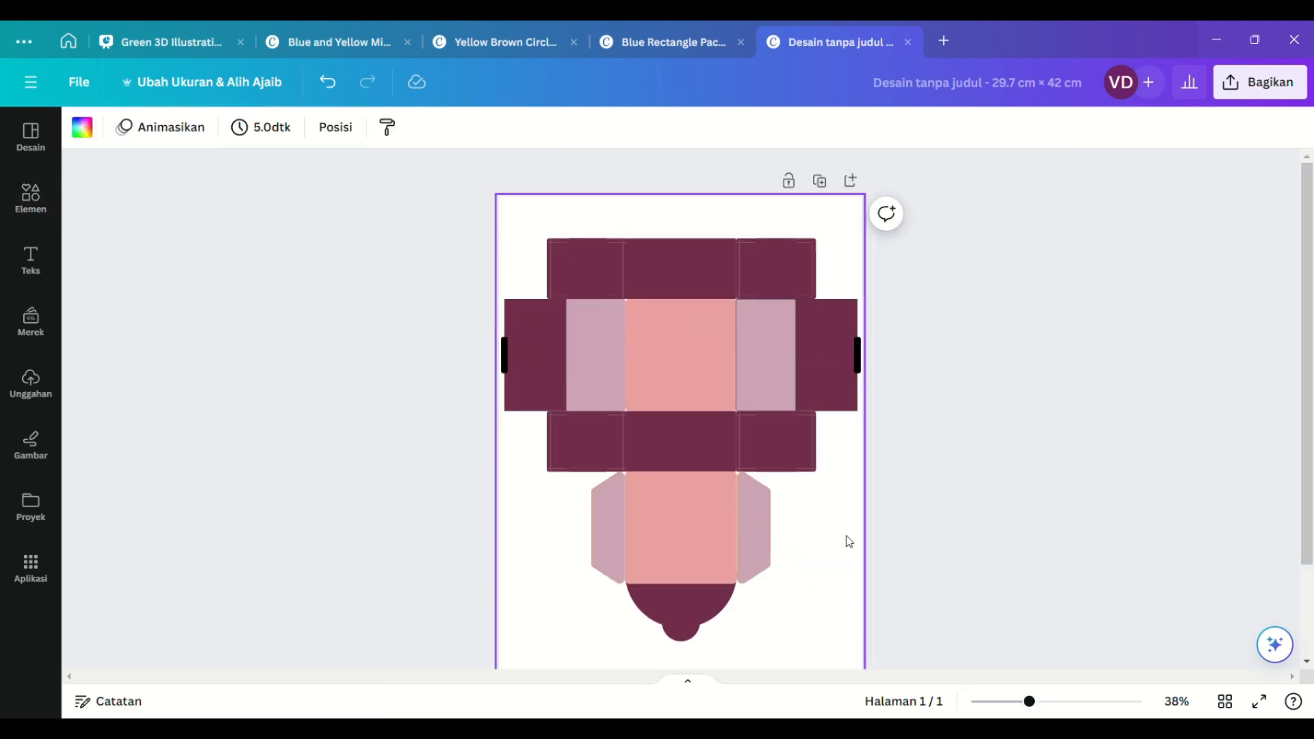
{"action": "left_click", "coordinate": [31, 198]}
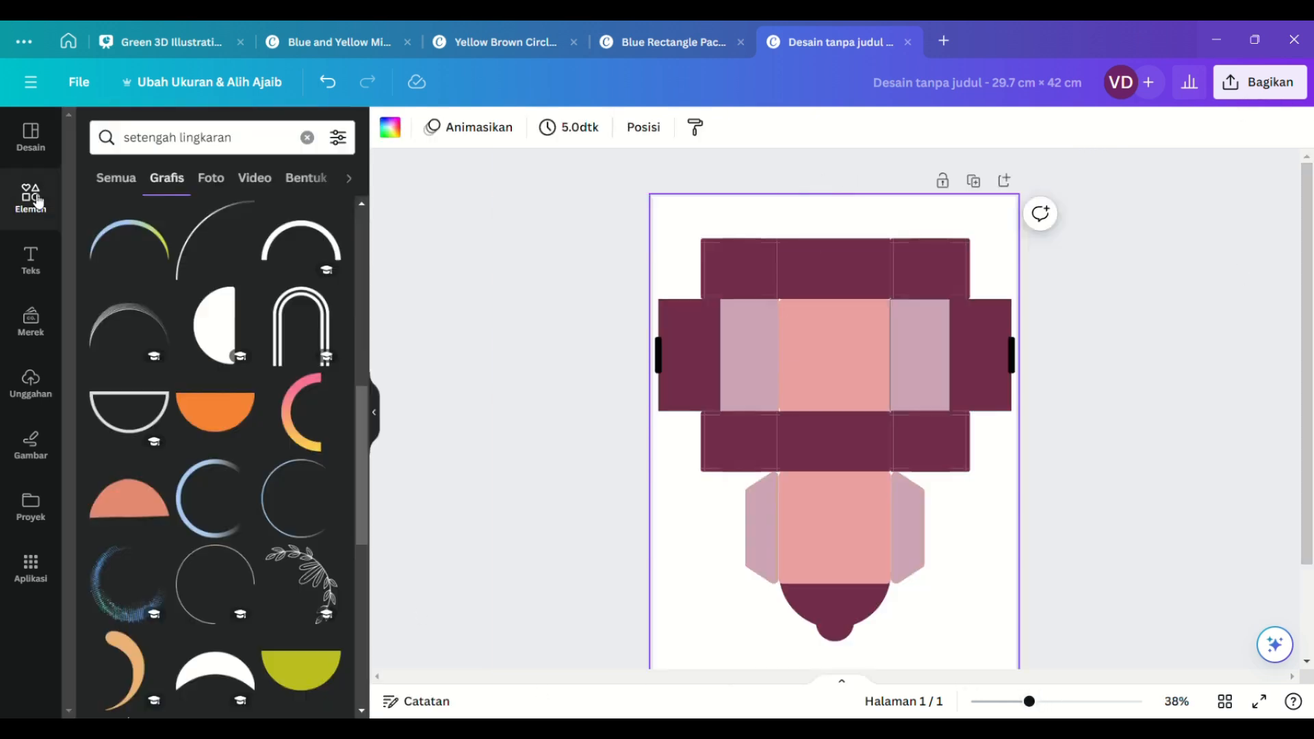
{"action": "left_click", "coordinate": [34, 385]}
{"action": "left_click", "coordinate": [294, 338]}
{"action": "left_click_drag", "start_coordinate": [936, 558], "coordinate": [794, 412]}
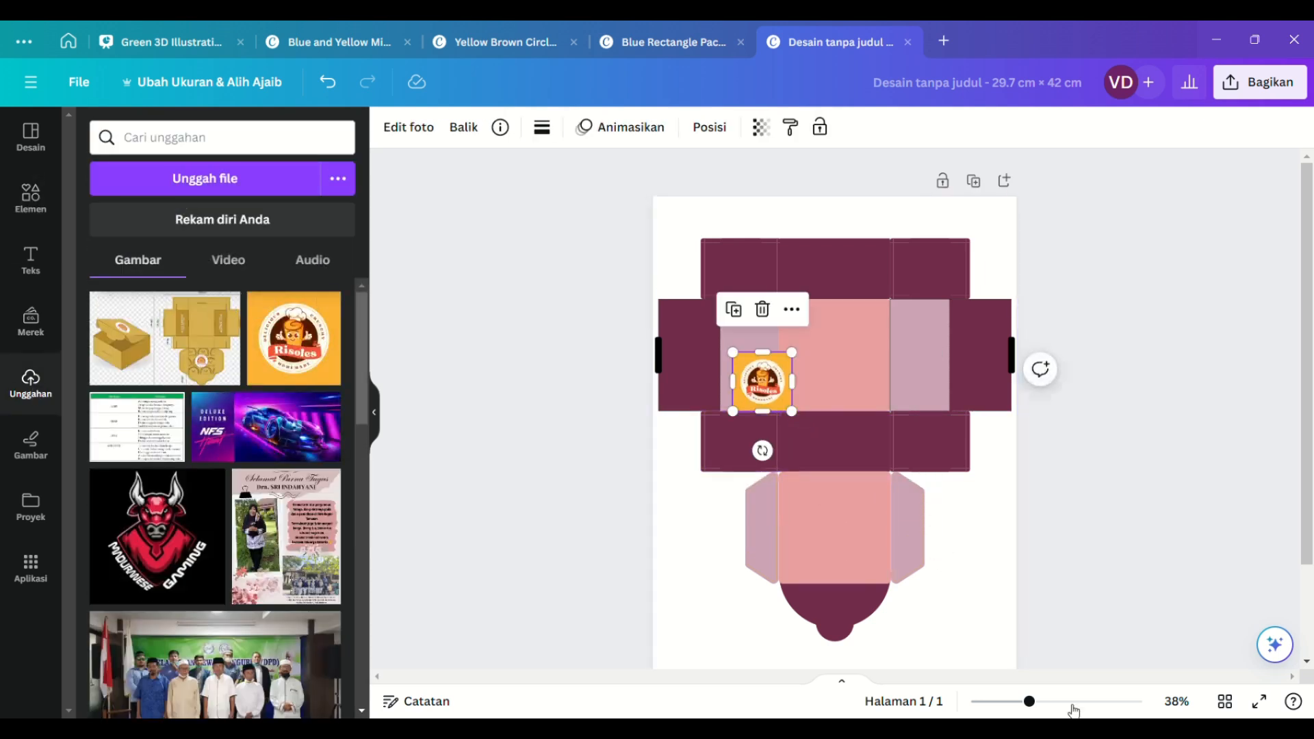
- Scale the Risoles logo down further and place it in the upper-right corner of the lower pink square
{"action": "left_click", "coordinate": [1068, 701]}
{"action": "left_click_drag", "start_coordinate": [667, 339], "coordinate": [840, 555]}
{"action": "left_click_drag", "start_coordinate": [1310, 436], "coordinate": [1310, 571]}
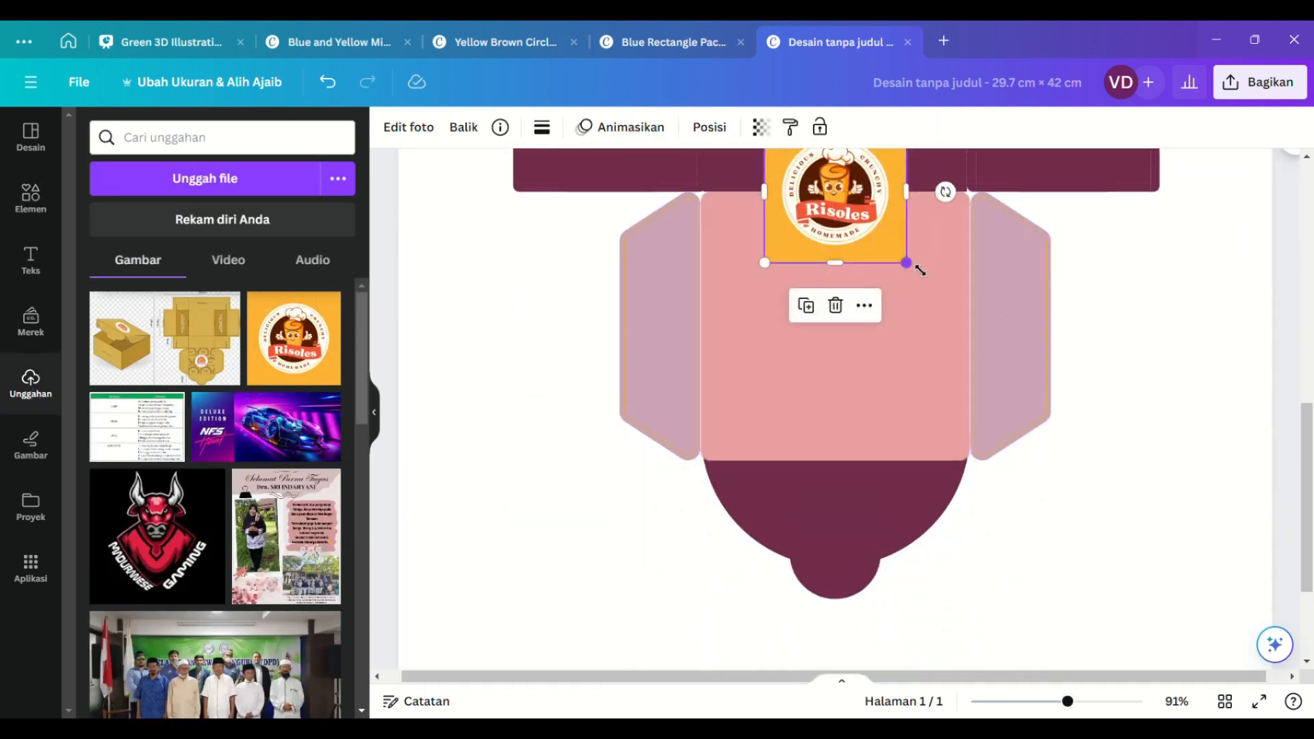
{"action": "left_click_drag", "start_coordinate": [908, 264], "coordinate": [842, 199]}
{"action": "left_click_drag", "start_coordinate": [814, 189], "coordinate": [930, 268]}
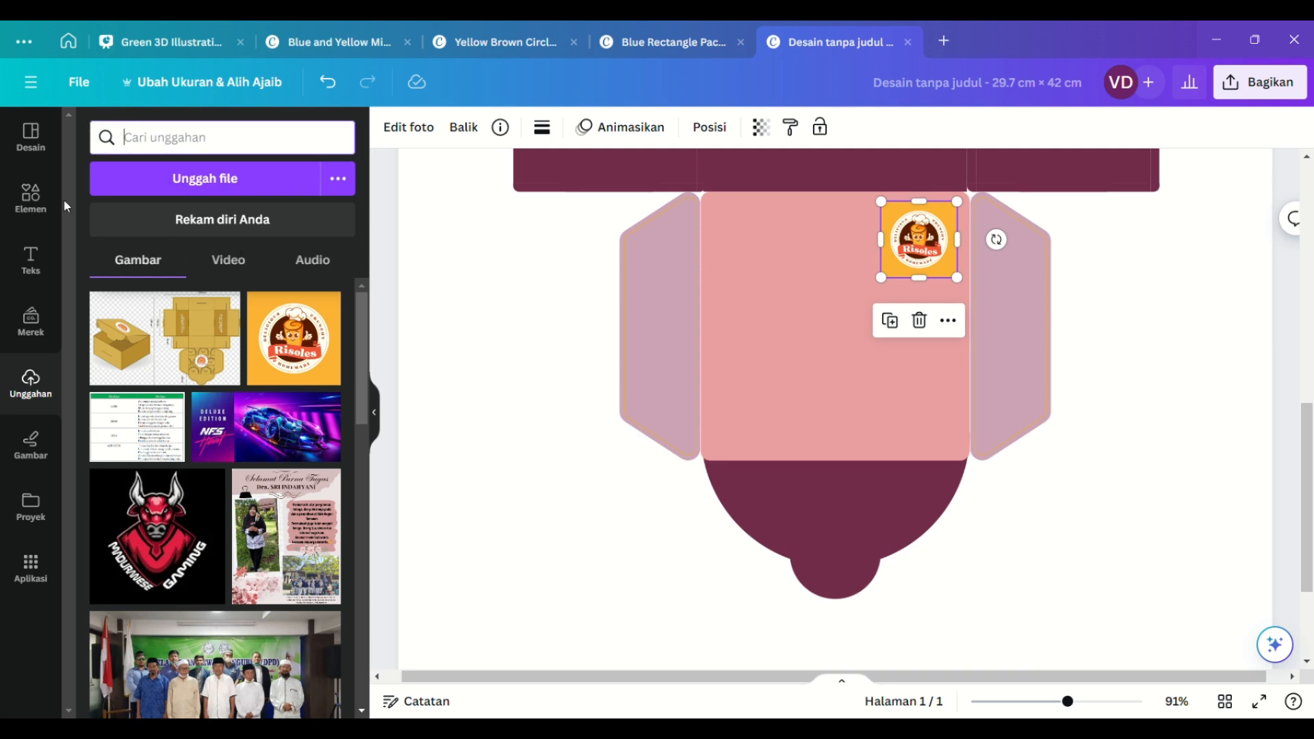
- Search the elements for "risoles"
{"action": "left_click", "coordinate": [35, 200]}
{"action": "left_click", "coordinate": [235, 140]}
{"action": "left_click", "coordinate": [307, 138]}
{"action": "type", "text": "risole"}
{"action": "left_click", "coordinate": [275, 293]}
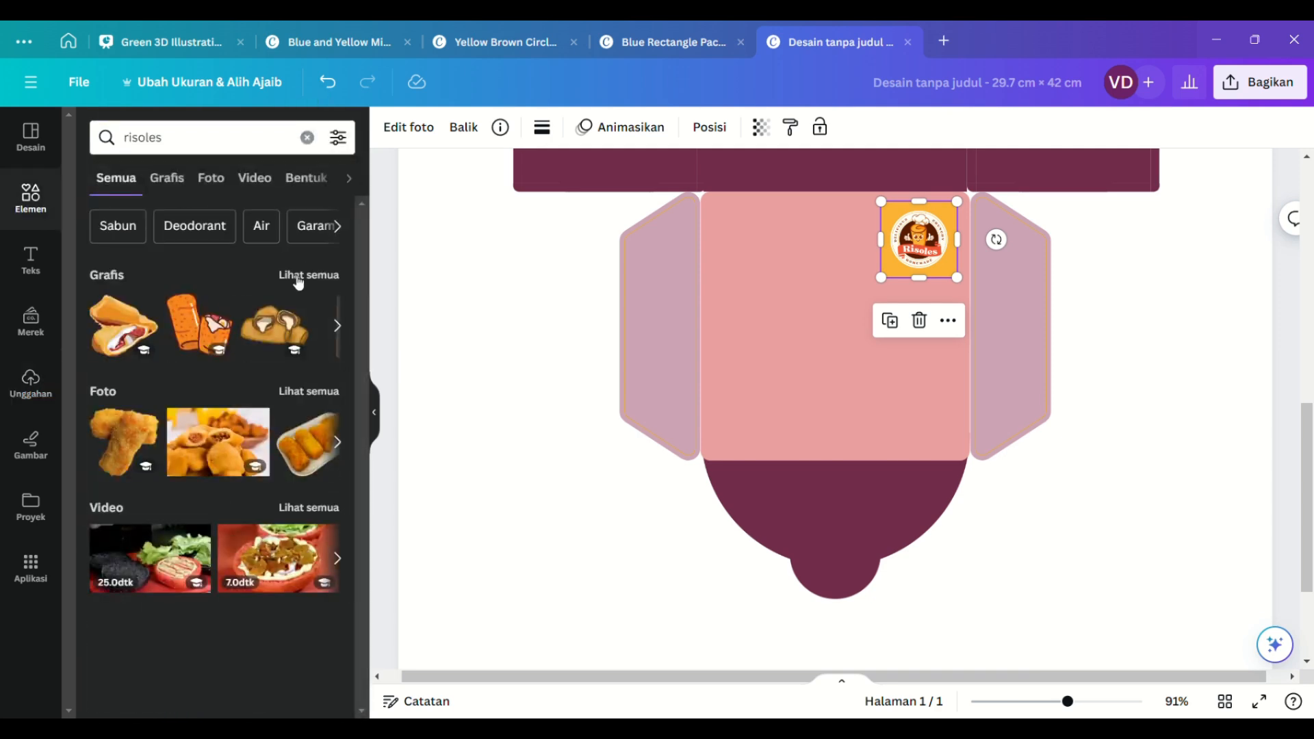
- Add the risoles-on-a-wooden-plate graphic from the full graphics results, shrink it and place it in the middle of the lower pink square
{"action": "left_click", "coordinate": [300, 279]}
{"action": "left_click", "coordinate": [239, 577]}
{"action": "left_click_drag", "start_coordinate": [1191, 396], "coordinate": [815, 134]}
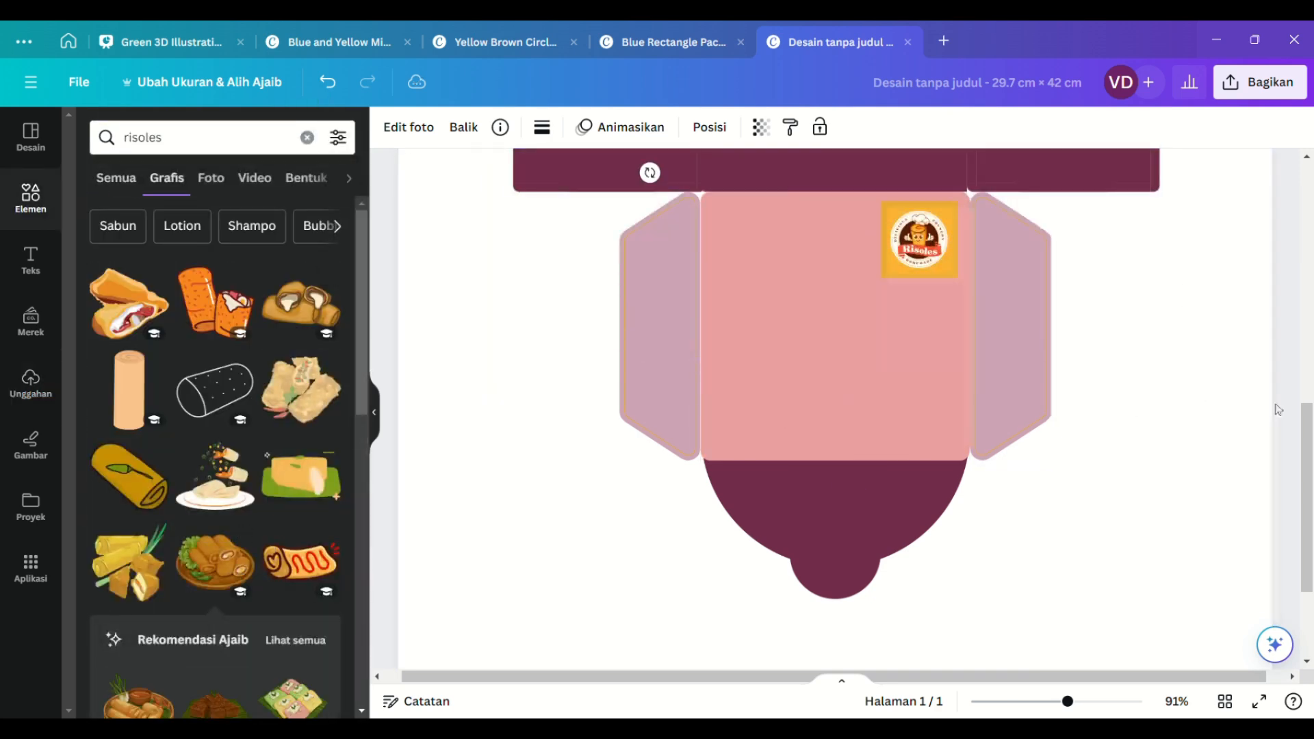
{"action": "left_click_drag", "start_coordinate": [1308, 437], "coordinate": [1308, 303]}
{"action": "left_click_drag", "start_coordinate": [719, 331], "coordinate": [895, 527]}
{"action": "left_click_drag", "start_coordinate": [988, 465], "coordinate": [836, 563]}
{"action": "scroll", "coordinate": [748, 431], "scroll_direction": "down", "scroll_amount": 5}
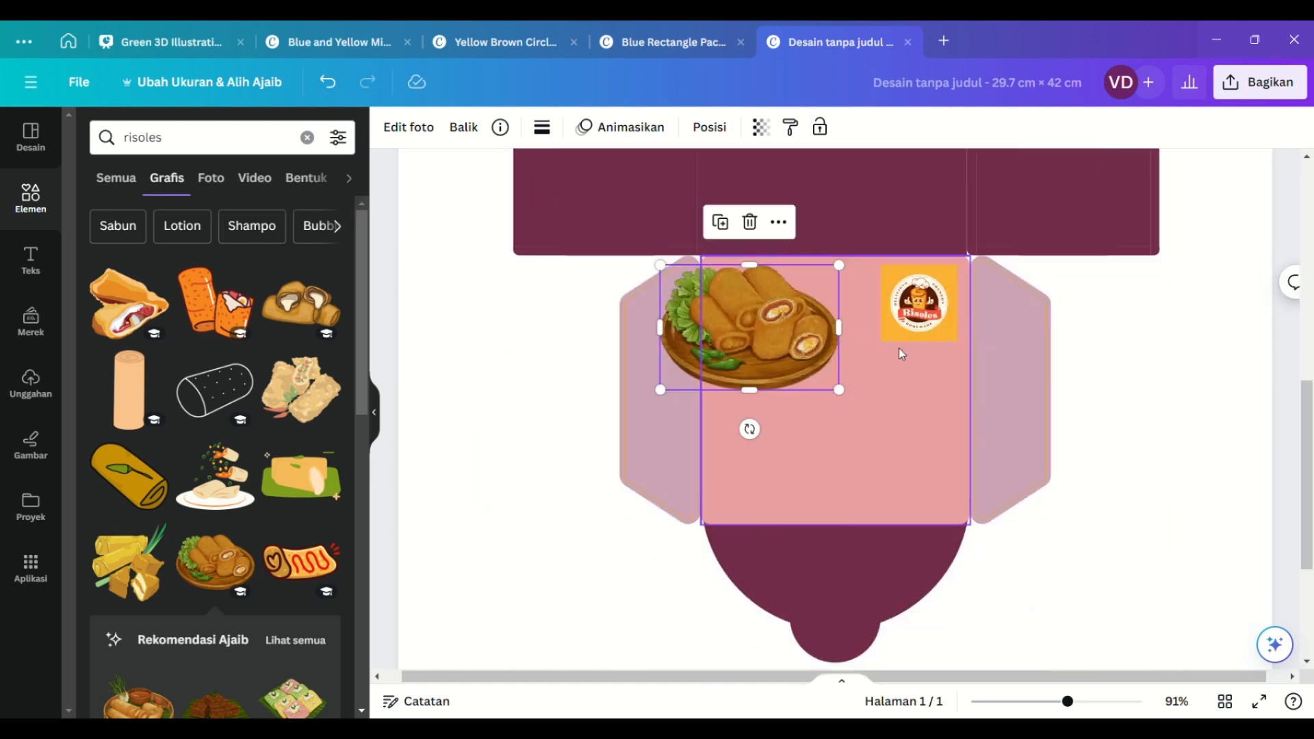
{"action": "left_click_drag", "start_coordinate": [768, 341], "coordinate": [848, 398]}
- Shrink the Risoles logo slightly within the corner of the lower pink square
{"action": "left_click", "coordinate": [919, 303]}
{"action": "mouse_move", "coordinate": [881, 341]}
{"action": "left_mouse_down"}
{"action": "mouse_move", "coordinate": [891, 330]}
{"action": "mouse_move", "coordinate": [866, 359]}
{"action": "left_mouse_up"}
{"action": "left_click", "coordinate": [434, 425]}
- Add a heading text reading "Diproduksi Oleh :" followed by "SMA NEGERI TAMANAN" below it
{"action": "left_click", "coordinate": [31, 258]}
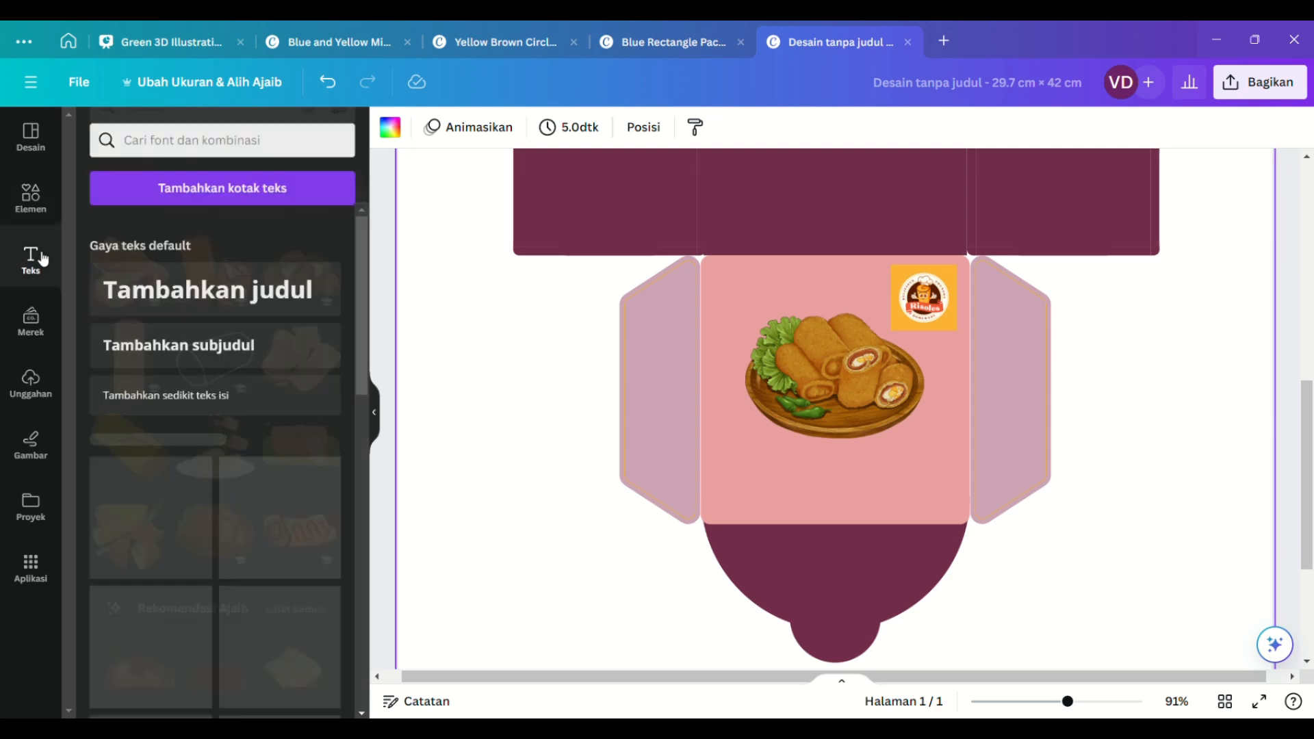
{"action": "left_click", "coordinate": [201, 290]}
{"action": "type", "text": "di"}
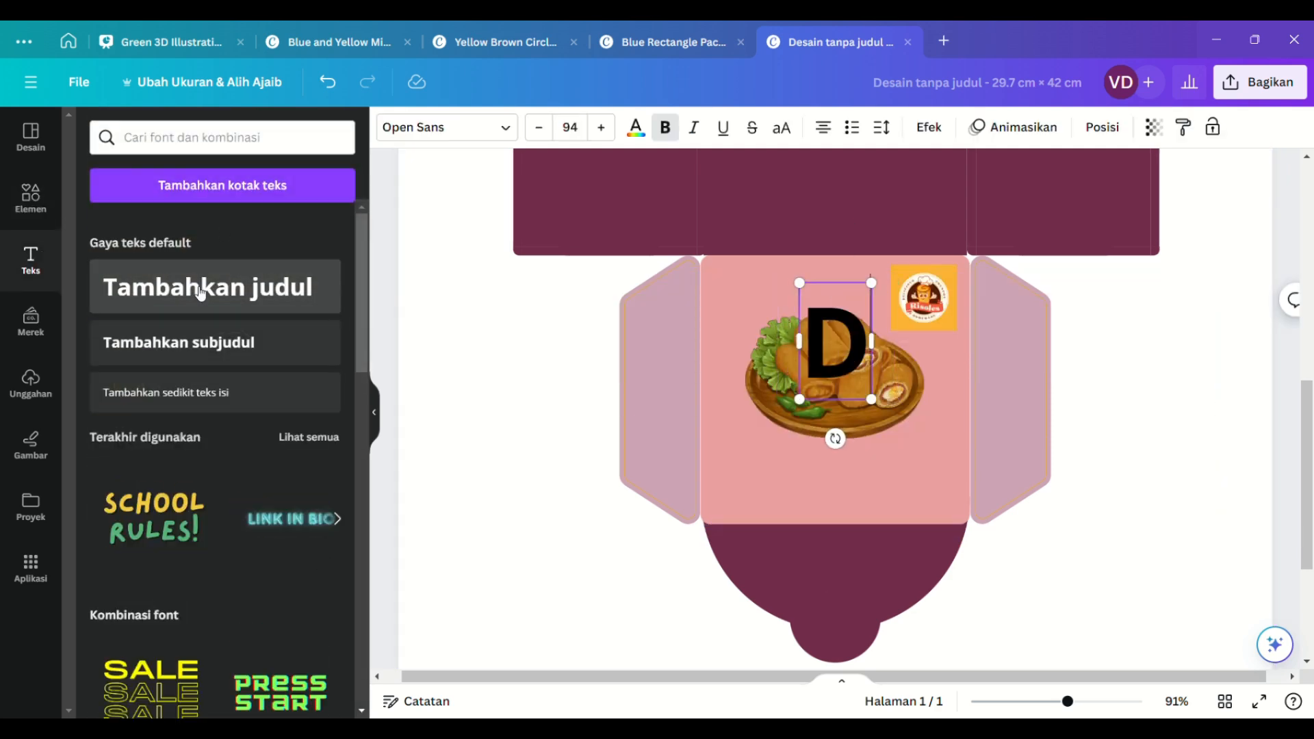
{"action": "type", "text": "produksi Oleh :"}
{"action": "key", "text": "Return"}
{"action": "type", "text": "SMA N"}
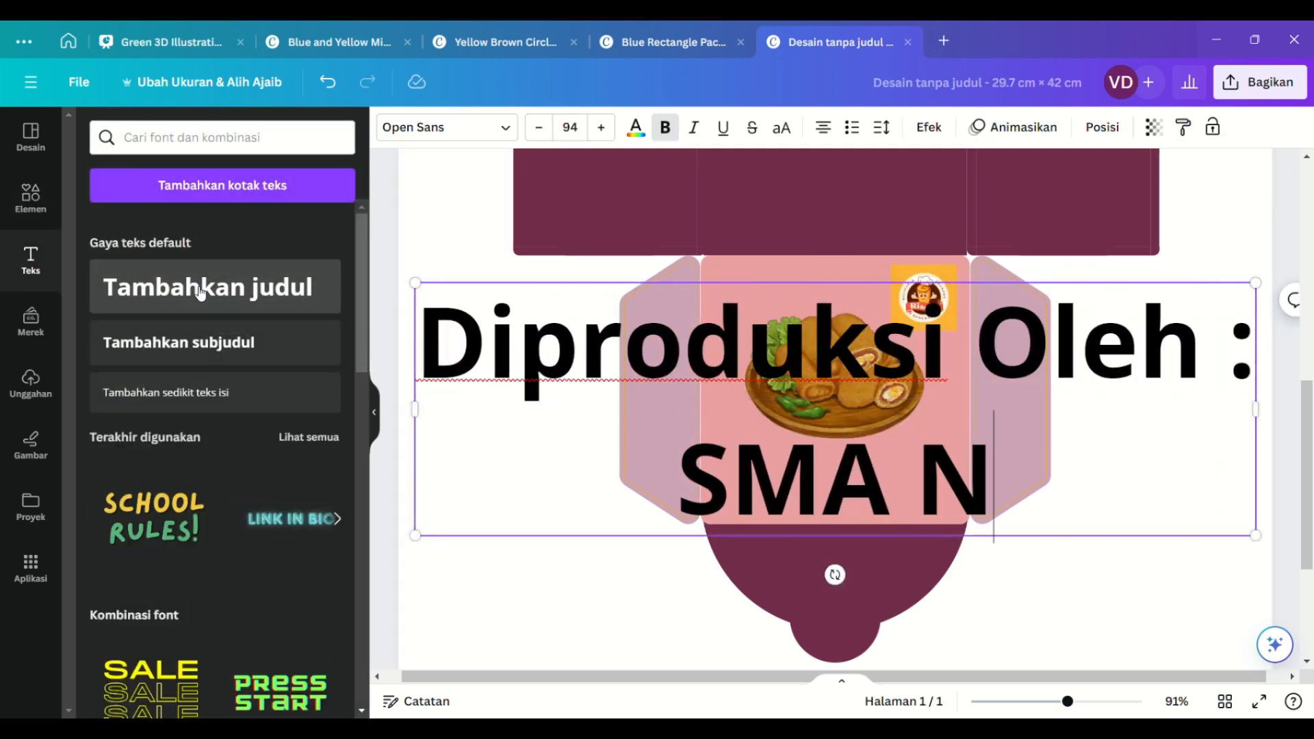
{"action": "type", "text": "egeri Tamanan"}
{"action": "key", "text": "BackSpace"}
{"action": "key", "text": "BackSpace"}
{"action": "key", "text": "BackSpace"}
{"action": "key", "text": "BackSpace"}
{"action": "key", "text": "BackSpace"}
{"action": "key", "text": "BackSpace"}
{"action": "key", "text": "BackSpace"}
{"action": "key", "text": "BackSpace"}
{"action": "key", "text": "BackSpace"}
{"action": "key", "text": "BackSpace"}
{"action": "key", "text": "BackSpace"}
{"action": "key", "text": "BackSpace"}
{"action": "key", "text": "BackSpace"}
{"action": "type", "text": "EGERI"}
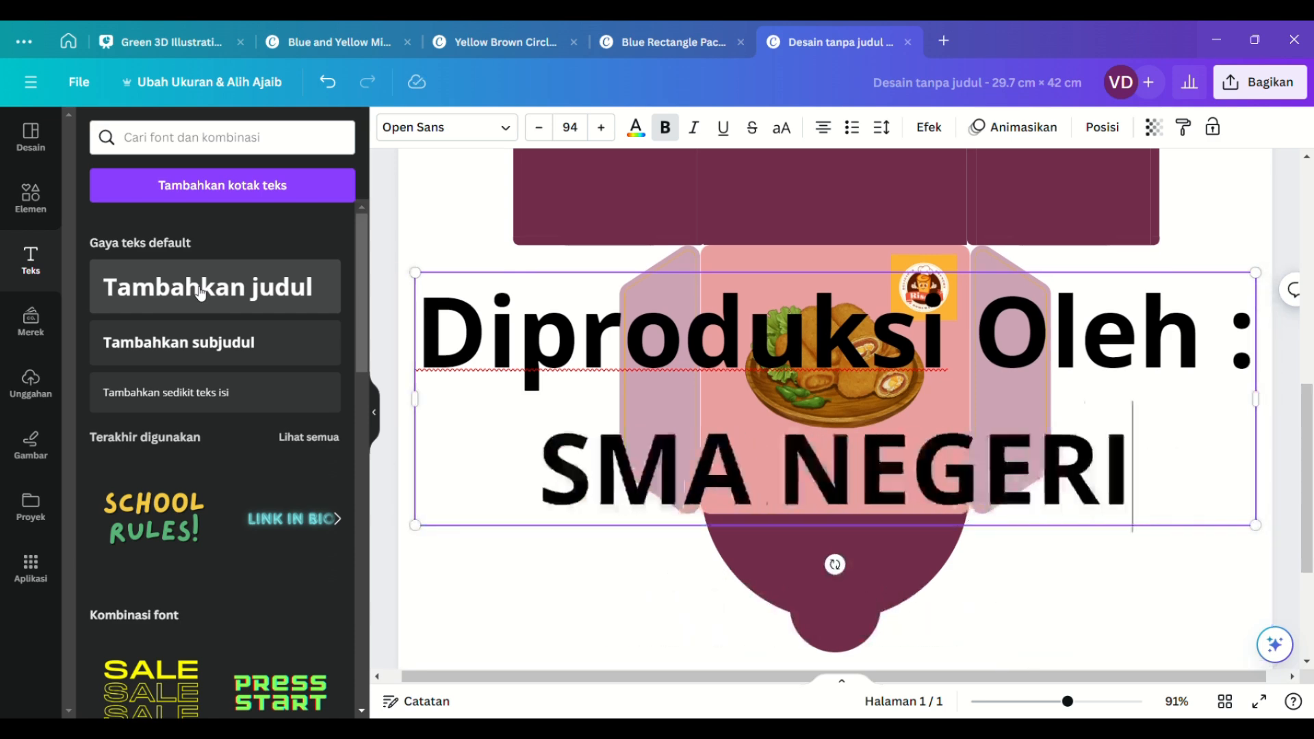
{"action": "key", "text": "Return"}
{"action": "type", "text": "TAMANAN"}
- Set the font size of "Diproduksi Oleh :" to 14 and of "SMA NEGERI TAMANAN" to 18
{"action": "left_click", "coordinate": [570, 127]}
{"action": "left_click", "coordinate": [589, 461]}
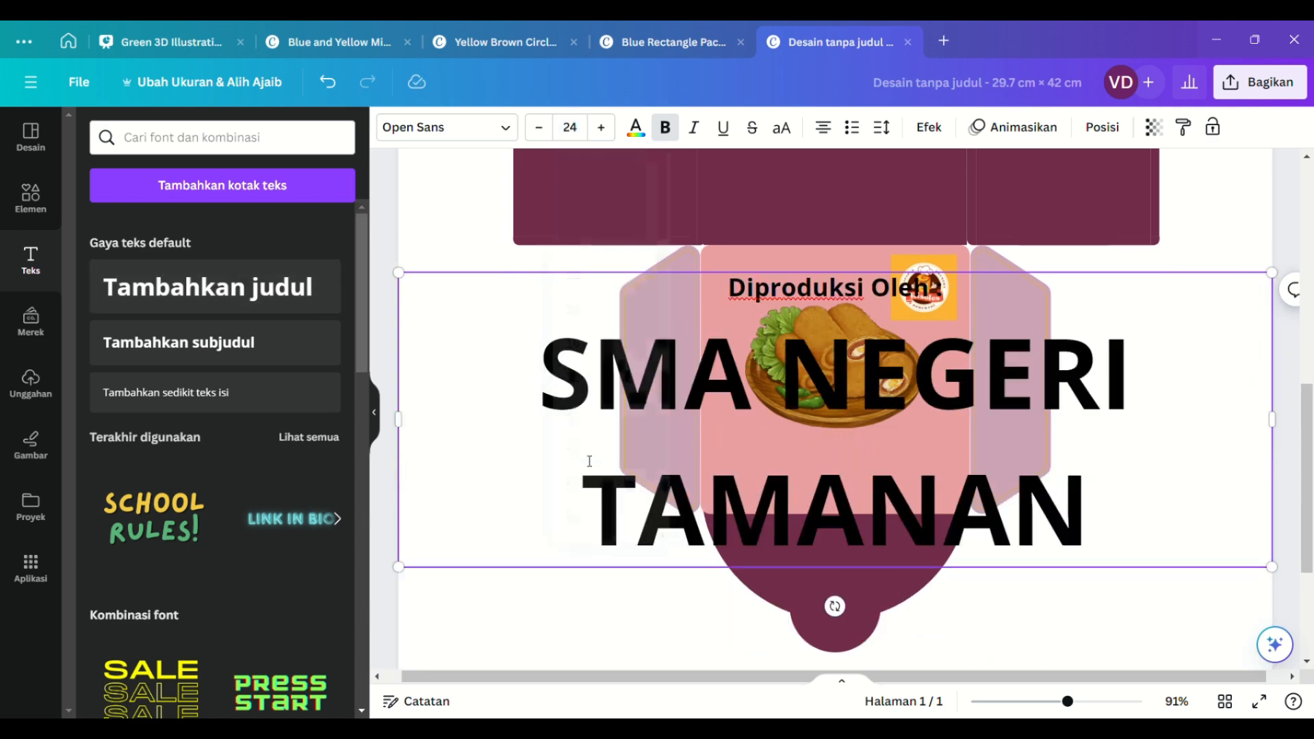
{"action": "left_click", "coordinate": [574, 130]}
{"action": "left_click", "coordinate": [578, 381]}
{"action": "left_click", "coordinate": [570, 128]}
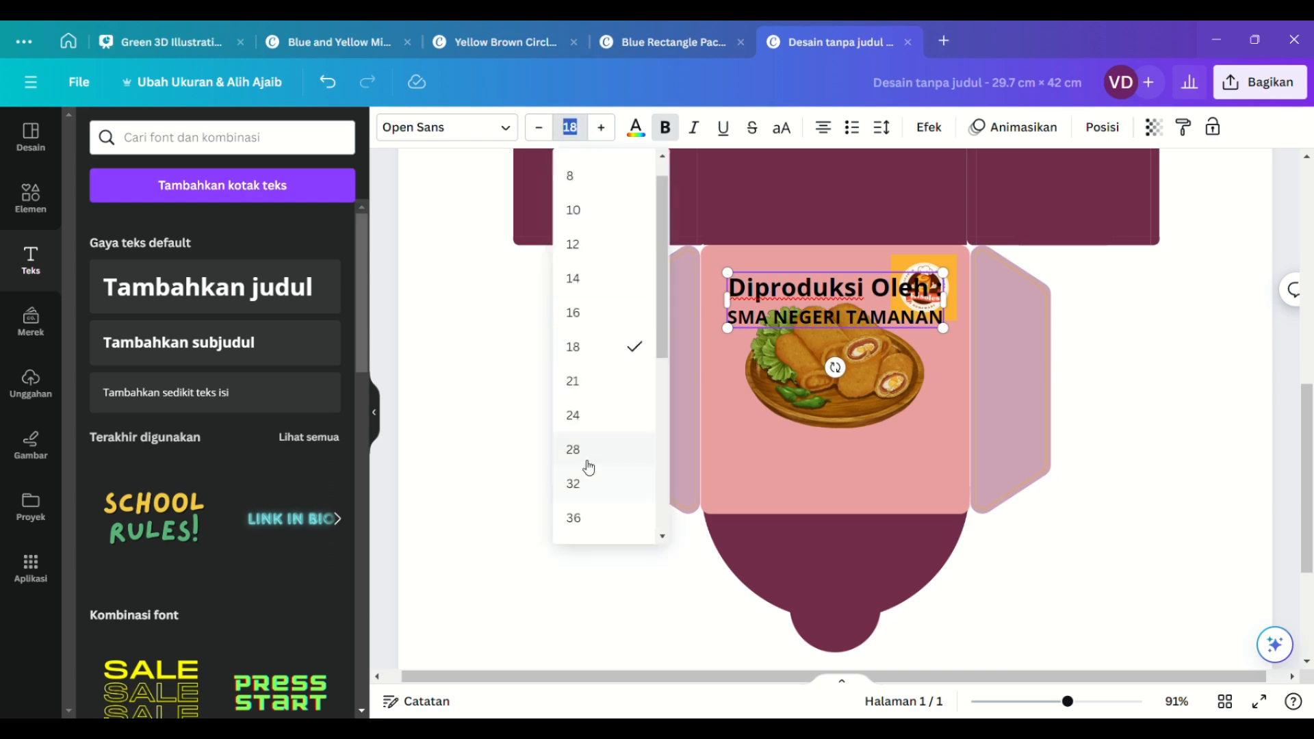
{"action": "left_click", "coordinate": [586, 463]}
{"action": "left_click", "coordinate": [570, 127]}
{"action": "left_click", "coordinate": [577, 313]}
{"action": "left_click", "coordinate": [570, 128]}
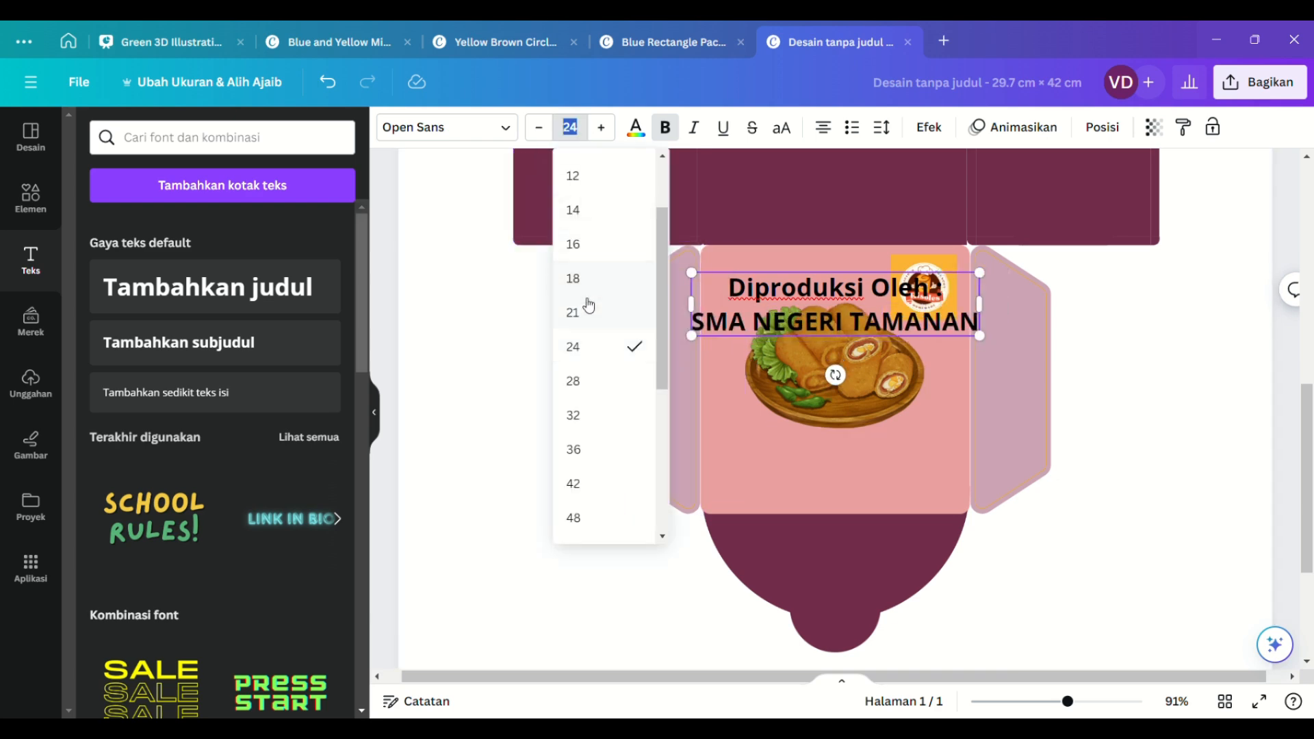
{"action": "left_click", "coordinate": [585, 277]}
{"action": "left_click", "coordinate": [570, 127]}
{"action": "left_click", "coordinate": [585, 208]}
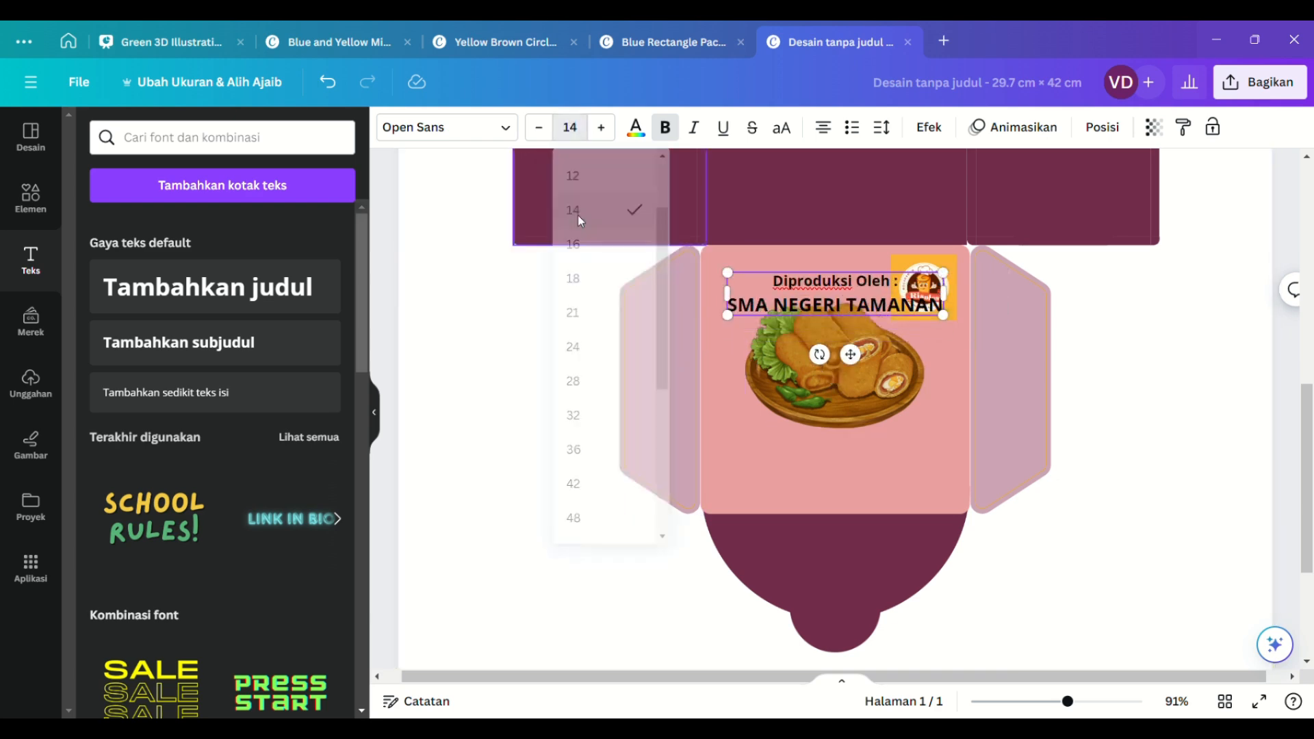
- Left-align the producer text, set its first line in the Comely font and tighten the line spacing
{"action": "left_click", "coordinate": [823, 127]}
{"action": "left_click", "coordinate": [438, 127]}
{"action": "left_click", "coordinate": [224, 378]}
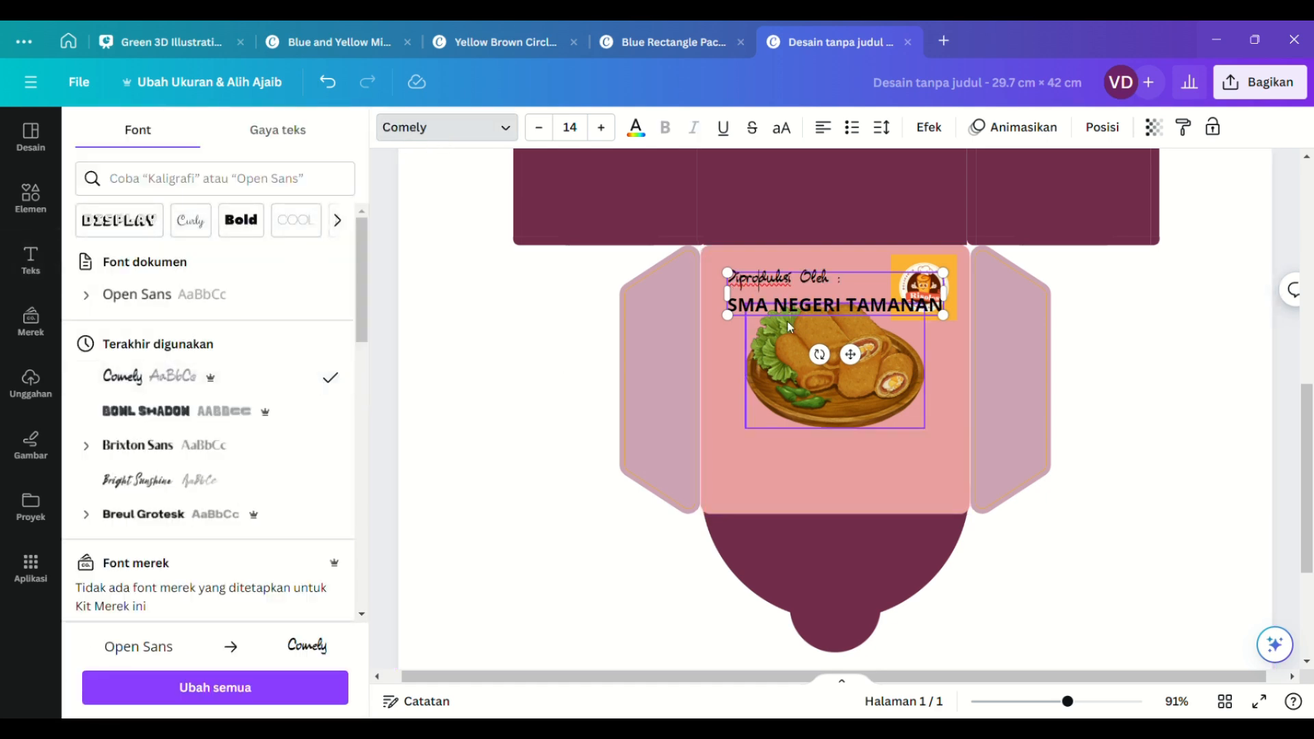
{"action": "left_click", "coordinate": [818, 289]}
{"action": "left_click", "coordinate": [881, 127]}
{"action": "left_click_drag", "start_coordinate": [969, 244], "coordinate": [945, 244]}
- Shrink the producer text and place it in the lower-left area of the pink square, below the risoles plate
{"action": "left_click_drag", "start_coordinate": [882, 308], "coordinate": [860, 466]}
{"action": "left_click_drag", "start_coordinate": [918, 466], "coordinate": [788, 461]}
{"action": "left_click", "coordinate": [594, 485]}
- Add a small subheading "Berat Bersih : 150 gram" in the Caveat Brush font and place it beneath the producer text
{"action": "left_click", "coordinate": [223, 351]}
{"action": "type", "text": "Berat Bersih : 150 gram"}
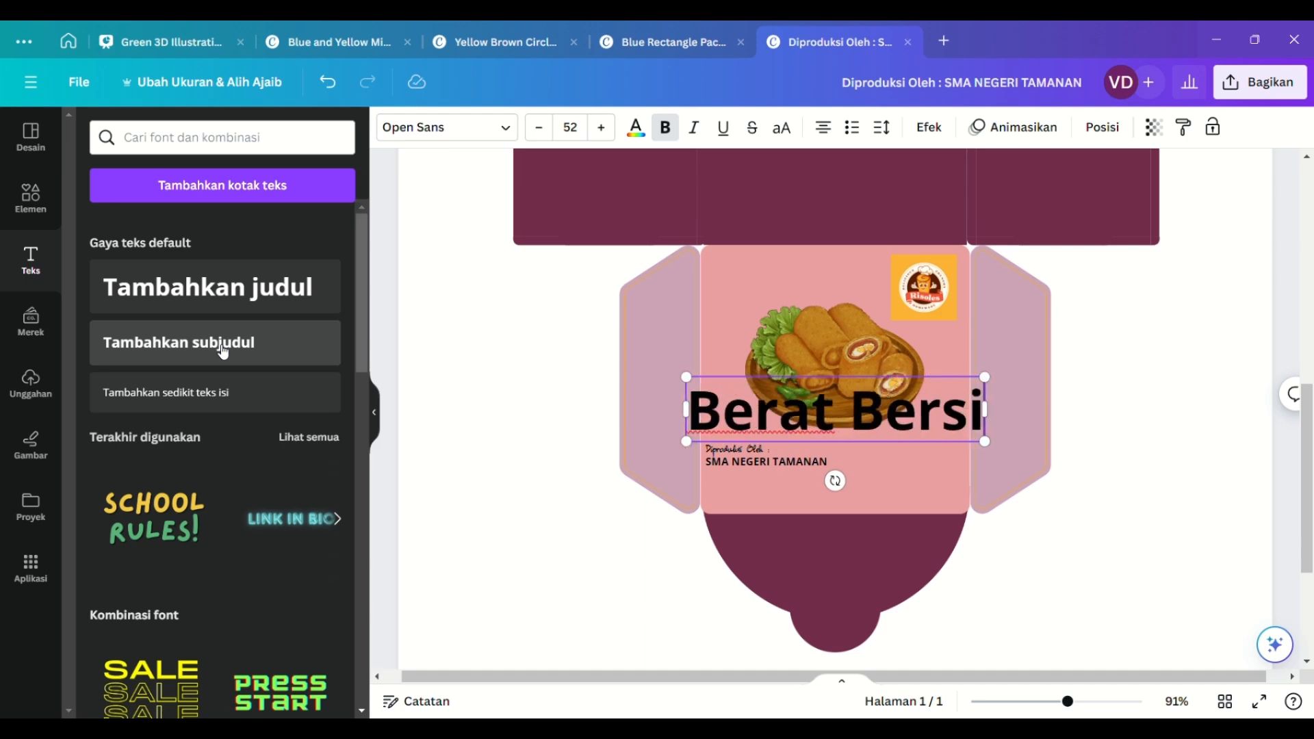
{"action": "left_click", "coordinate": [570, 127]}
{"action": "left_click", "coordinate": [589, 308]}
{"action": "left_click", "coordinate": [446, 127]}
{"action": "left_click", "coordinate": [229, 548]}
{"action": "mouse_move", "coordinate": [852, 434]}
{"action": "left_mouse_down"}
{"action": "mouse_move", "coordinate": [791, 527]}
{"action": "mouse_move", "coordinate": [771, 531]}
{"action": "left_mouse_up"}
- Search the elements for "logo halal"
{"action": "left_click_drag", "start_coordinate": [1068, 701], "coordinate": [1107, 701]}
{"action": "left_click", "coordinate": [1259, 537]}
{"action": "scroll", "coordinate": [1259, 537], "scroll_direction": "down", "scroll_amount": 3}
{"action": "left_click", "coordinate": [30, 199]}
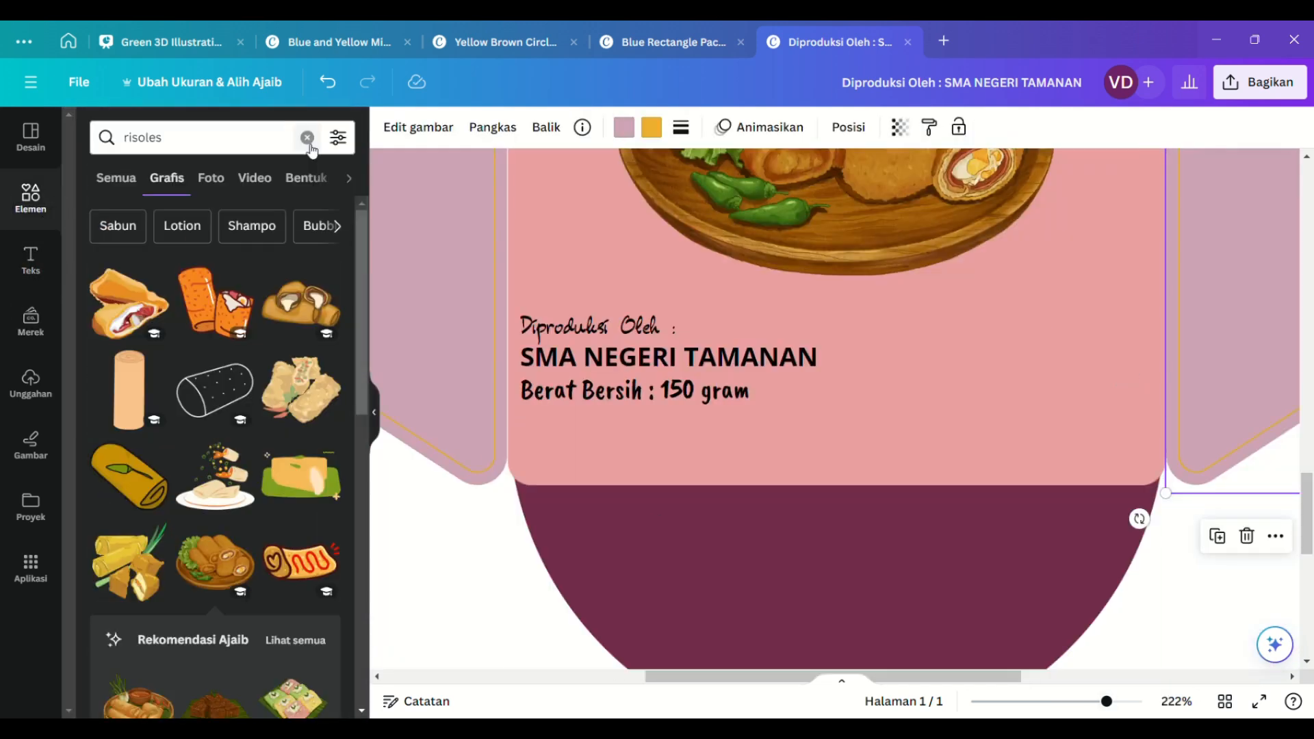
{"action": "left_click", "coordinate": [307, 137]}
{"action": "type", "text": "logo halal"}
{"action": "key", "text": "Return"}
{"action": "left_click", "coordinate": [198, 326]}
{"action": "left_click_drag", "start_coordinate": [475, 440], "coordinate": [718, 75]}
{"action": "scroll", "coordinate": [835, 383], "scroll_direction": "up", "scroll_amount": 10}
{"action": "left_click_drag", "start_coordinate": [1107, 702], "coordinate": [1040, 701]}
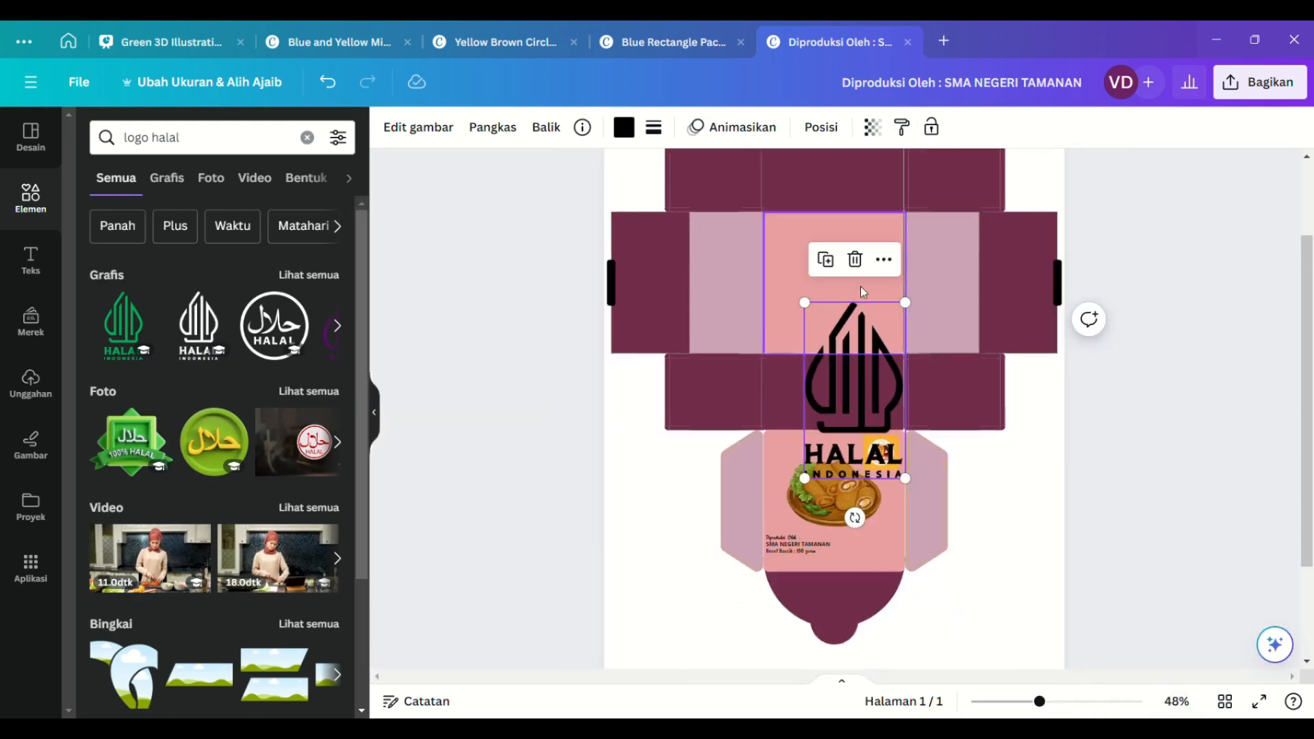
{"action": "left_click", "coordinate": [856, 259]}
- Add the round halal logo, shrink it and place it just above the "Diproduksi Oleh :" text
{"action": "left_click", "coordinate": [274, 325]}
{"action": "scroll", "coordinate": [931, 452], "scroll_direction": "down", "scroll_amount": 1}
{"action": "left_click_drag", "start_coordinate": [928, 462], "coordinate": [774, 314]}
{"action": "left_click_drag", "start_coordinate": [759, 298], "coordinate": [788, 477]}
{"action": "scroll", "coordinate": [1227, 426], "scroll_direction": "down", "scroll_amount": 1}
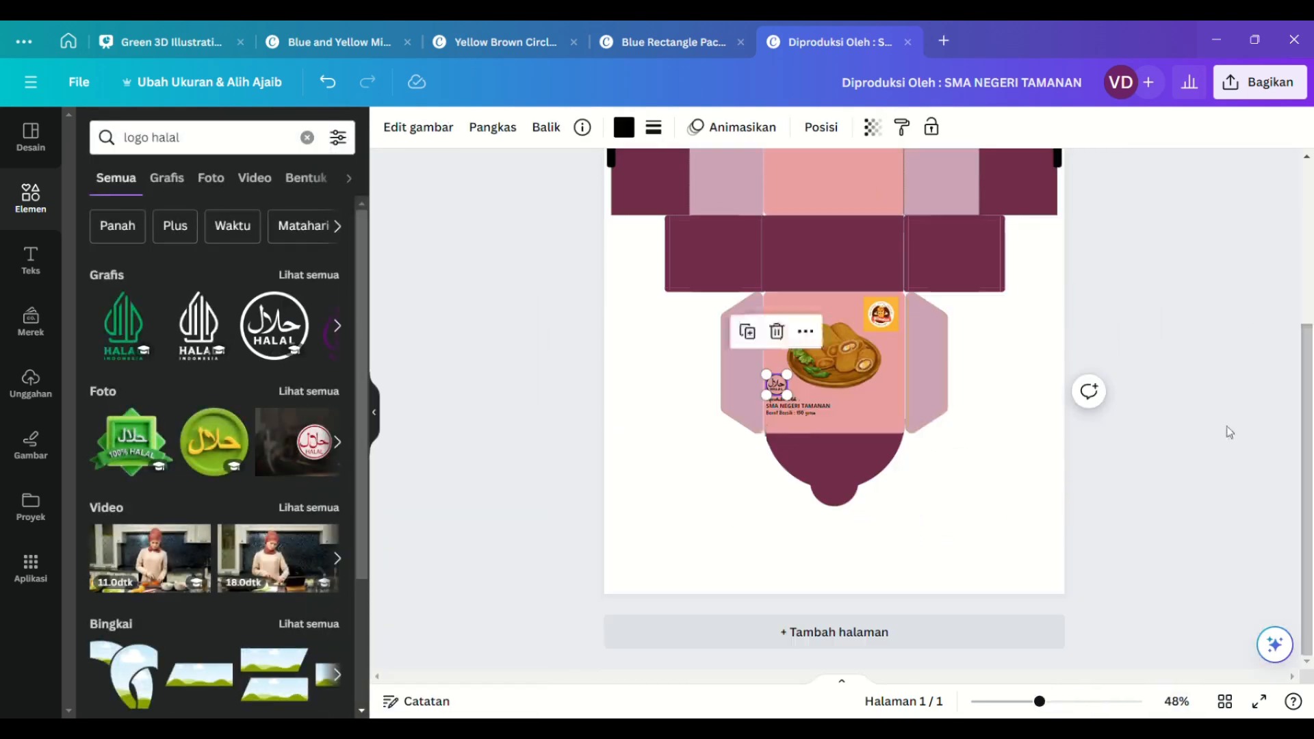
{"action": "left_click", "coordinate": [1226, 426]}
- Duplicate the net-weight line, place the copy below "SMA NEGERI TAMANAN" and change its text to "Tamanan - Bondowoso"
{"action": "left_click_drag", "start_coordinate": [1040, 701], "coordinate": [1088, 701]}
{"action": "mouse_move", "coordinate": [727, 492]}
{"action": "left_mouse_down"}
{"action": "mouse_move", "coordinate": [728, 508]}
{"action": "mouse_move", "coordinate": [720, 494]}
{"action": "left_mouse_up"}
{"action": "left_click", "coordinate": [738, 454]}
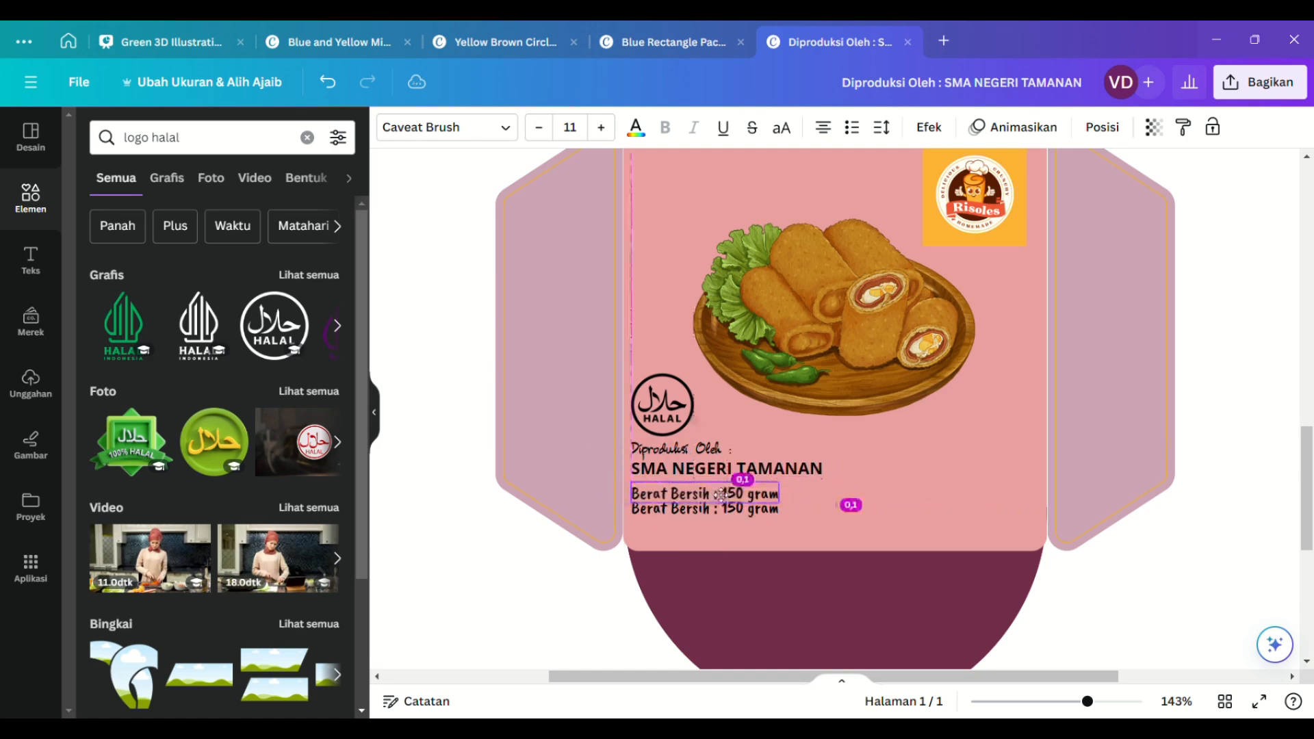
{"action": "left_click", "coordinate": [1133, 573]}
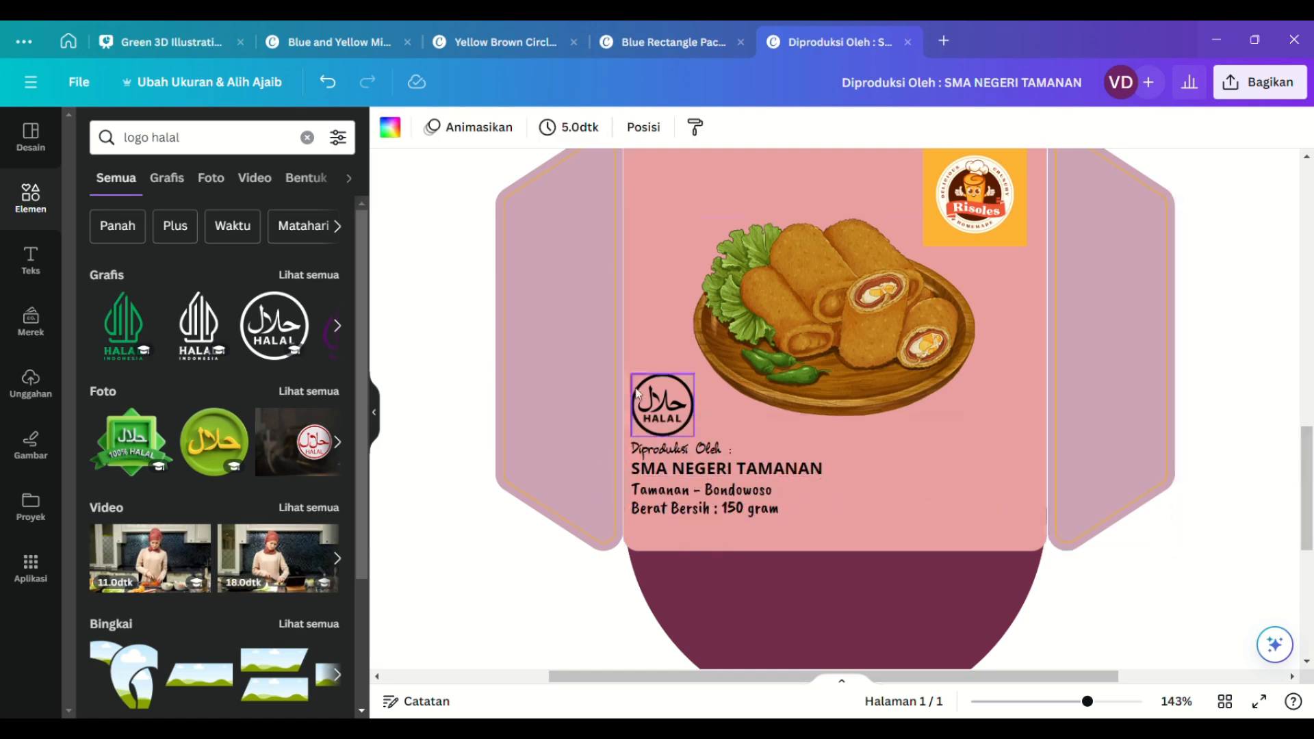
- Add a heading text reading "Komposisi : Tepung Terigu, Keju, Mayones, Sosis, Telur"
{"action": "left_click", "coordinate": [31, 261]}
{"action": "left_click", "coordinate": [174, 298]}
{"action": "type", "text": "Komposisi"}
{"action": "left_click_drag", "start_coordinate": [1088, 702], "coordinate": [1045, 702]}
{"action": "type", "text": ": Tepung Terigu, Keju, May"}
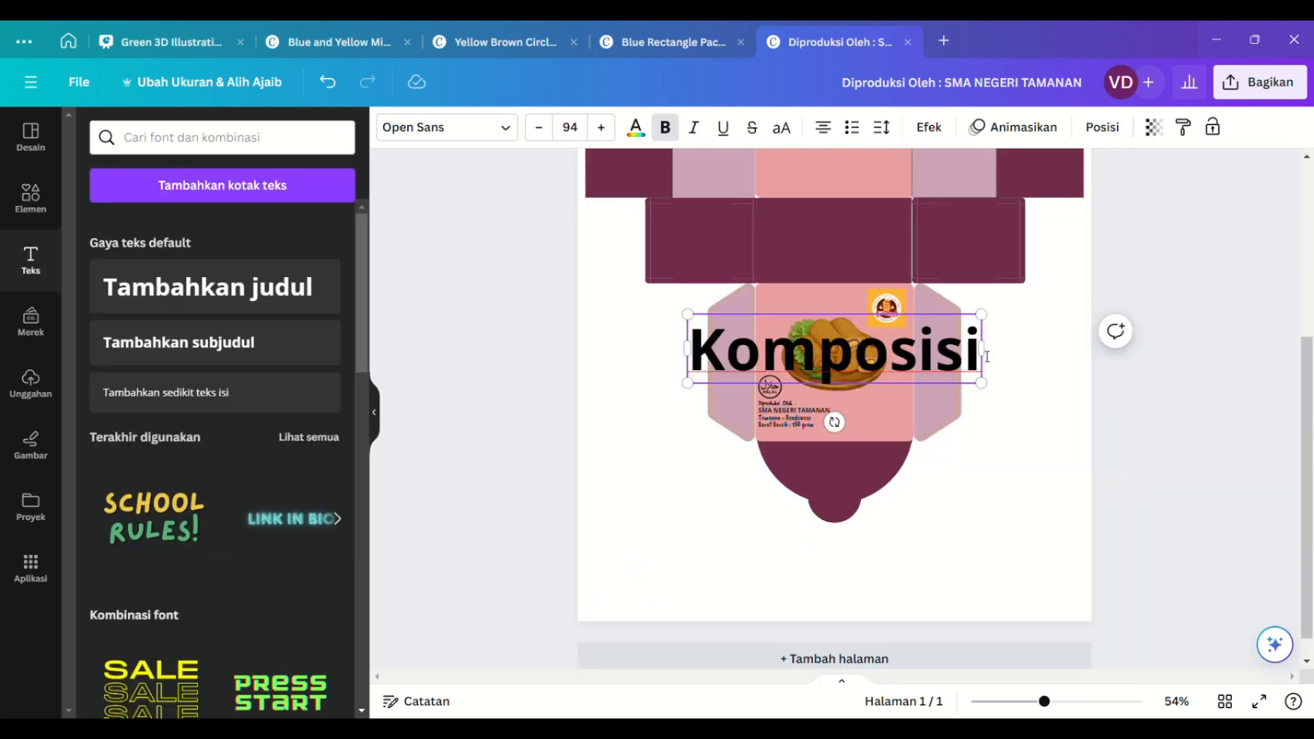
{"action": "type", "text": "ones, Sosis, Te"}
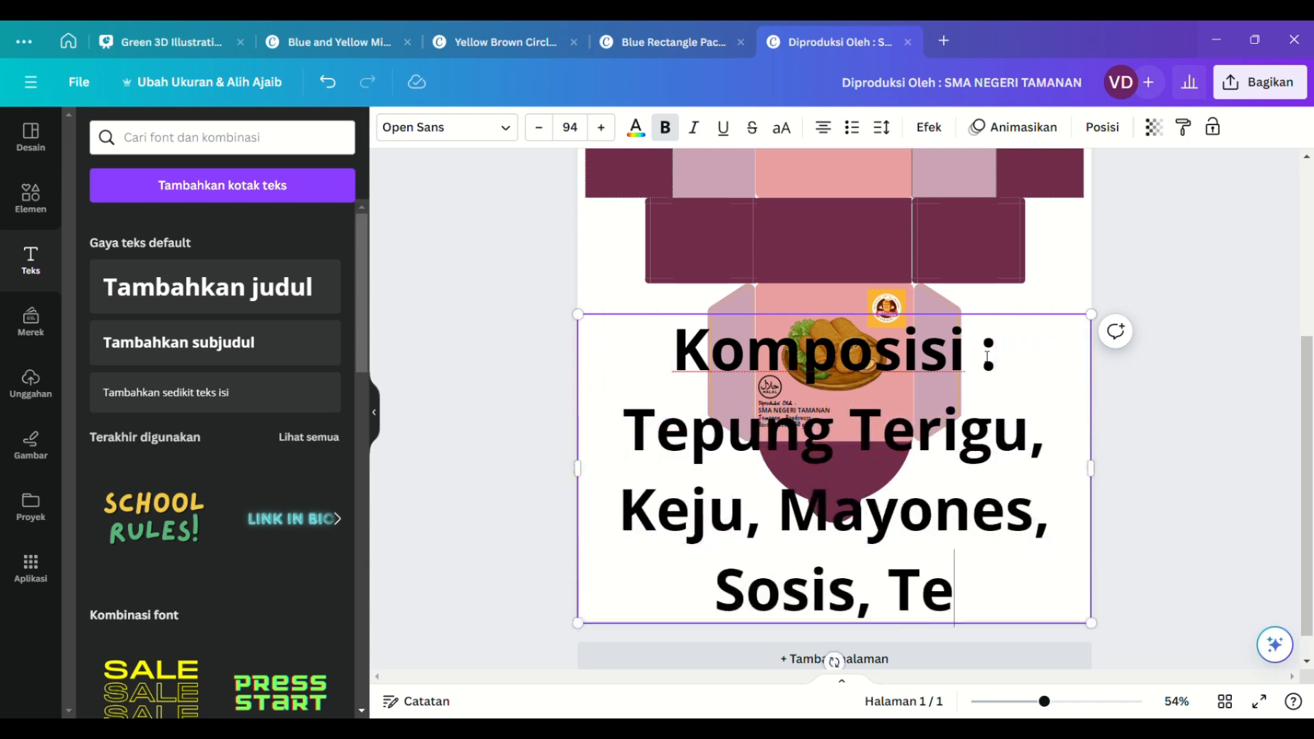
{"action": "type", "text": "lur"}
- Set "Komposisi :" in Brixton Sans and the ingredients line in Breul Grotesk, reducing their font sizes
{"action": "left_click", "coordinate": [506, 130]}
{"action": "left_click", "coordinate": [157, 527]}
{"action": "left_click", "coordinate": [570, 127]}
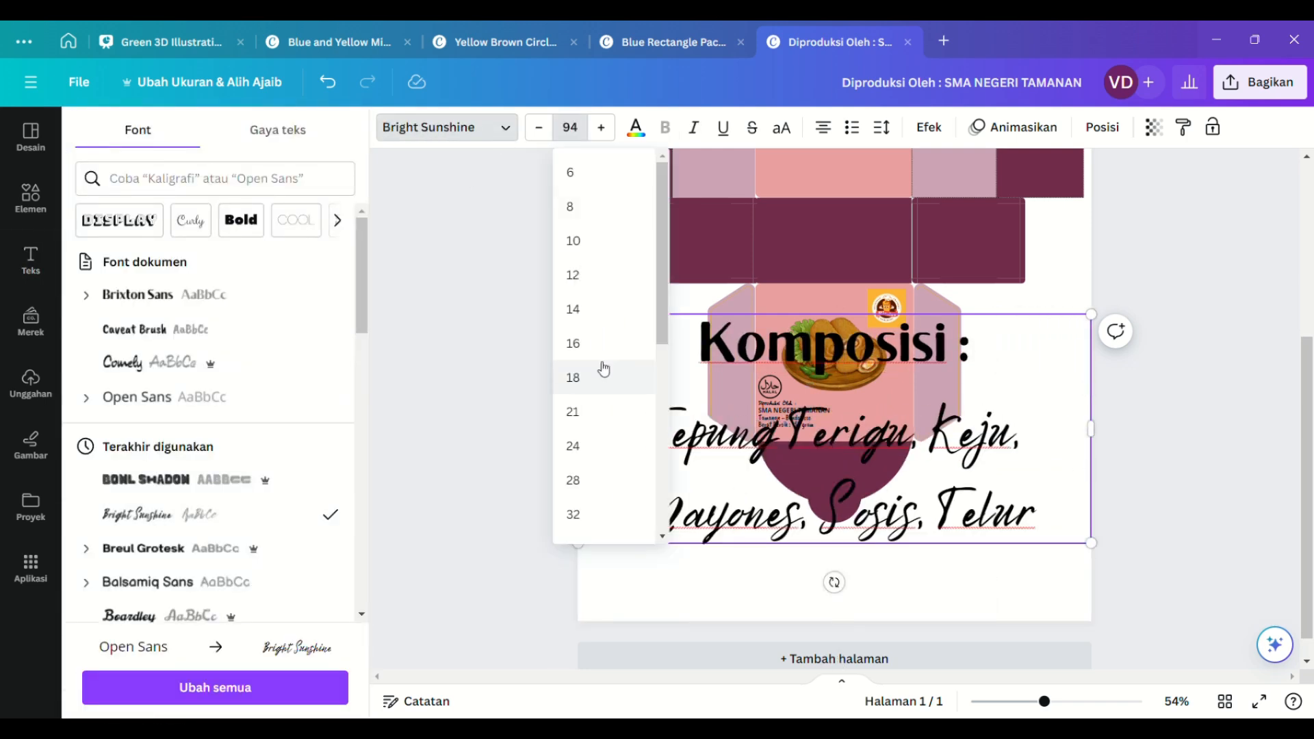
{"action": "left_click", "coordinate": [575, 340]}
{"action": "left_click", "coordinate": [137, 295]}
{"action": "left_click_drag", "start_coordinate": [972, 340], "coordinate": [698, 339]}
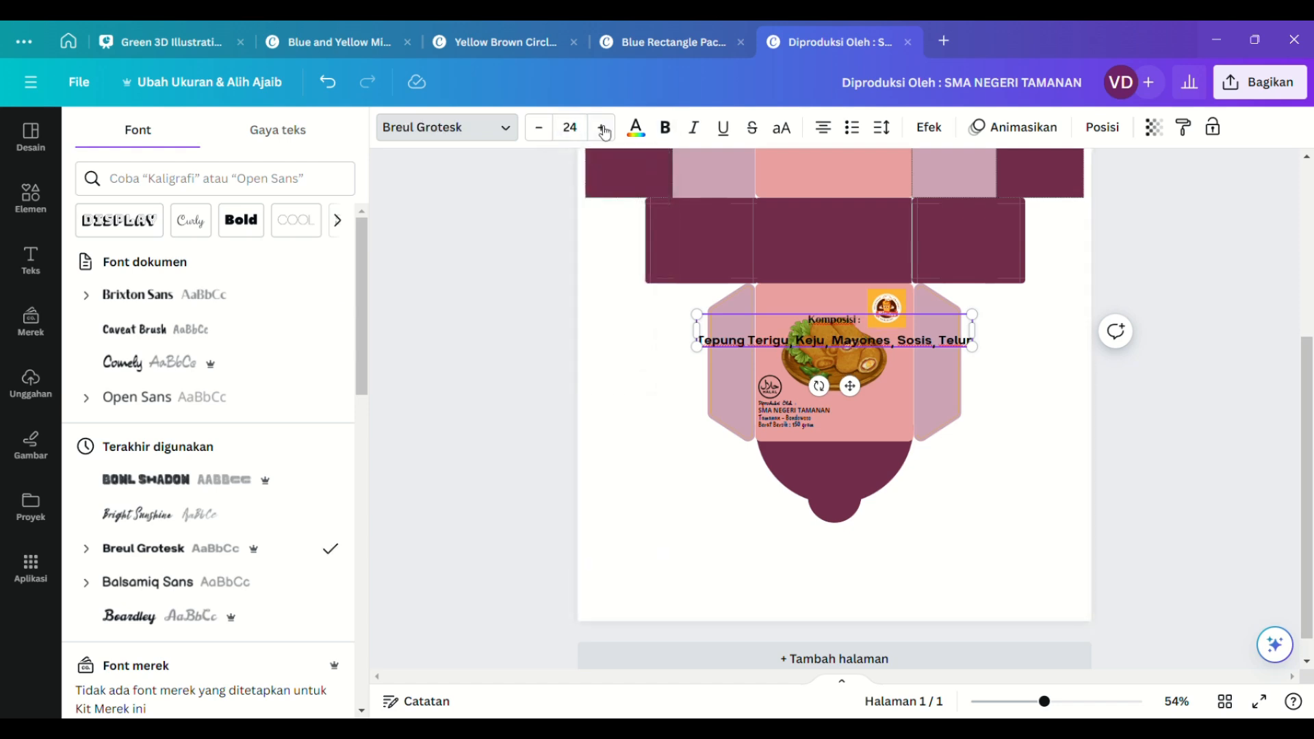
- Adjust the font sizes of the "Komposisi :" line and the ingredients line and narrow the text box
{"action": "left_click", "coordinate": [570, 128]}
{"action": "left_click", "coordinate": [574, 373]}
{"action": "left_click_drag", "start_coordinate": [858, 319], "coordinate": [810, 319]}
{"action": "left_click", "coordinate": [570, 128]}
{"action": "left_click", "coordinate": [573, 442]}
{"action": "left_click_drag", "start_coordinate": [938, 346], "coordinate": [896, 341]}
- Move the Komposisi text onto the maroon panel above the lower pink square and rotate it upside down
{"action": "left_click_drag", "start_coordinate": [797, 380], "coordinate": [836, 295]}
{"action": "left_click_drag", "start_coordinate": [1044, 701], "coordinate": [1078, 702]}
{"action": "scroll", "coordinate": [856, 438], "scroll_direction": "up", "scroll_amount": 4}
{"action": "left_click_drag", "start_coordinate": [785, 465], "coordinate": [795, 479]}
{"action": "left_click_drag", "start_coordinate": [926, 523], "coordinate": [978, 326]}
{"action": "left_click_drag", "start_coordinate": [1013, 362], "coordinate": [912, 350]}
{"action": "left_click_drag", "start_coordinate": [1307, 438], "coordinate": [1308, 392]}
{"action": "left_click", "coordinate": [850, 490]}
- Add a subheading text reading "Nama Kelompok:" followed by "Si A", "Si B" and "Si C" on separate lines
{"action": "left_click_drag", "start_coordinate": [1307, 441], "coordinate": [1313, 410]}
{"action": "left_click", "coordinate": [264, 356]}
{"action": "type", "text": "Nama Kelompok:"}
{"action": "key", "text": "Return"}
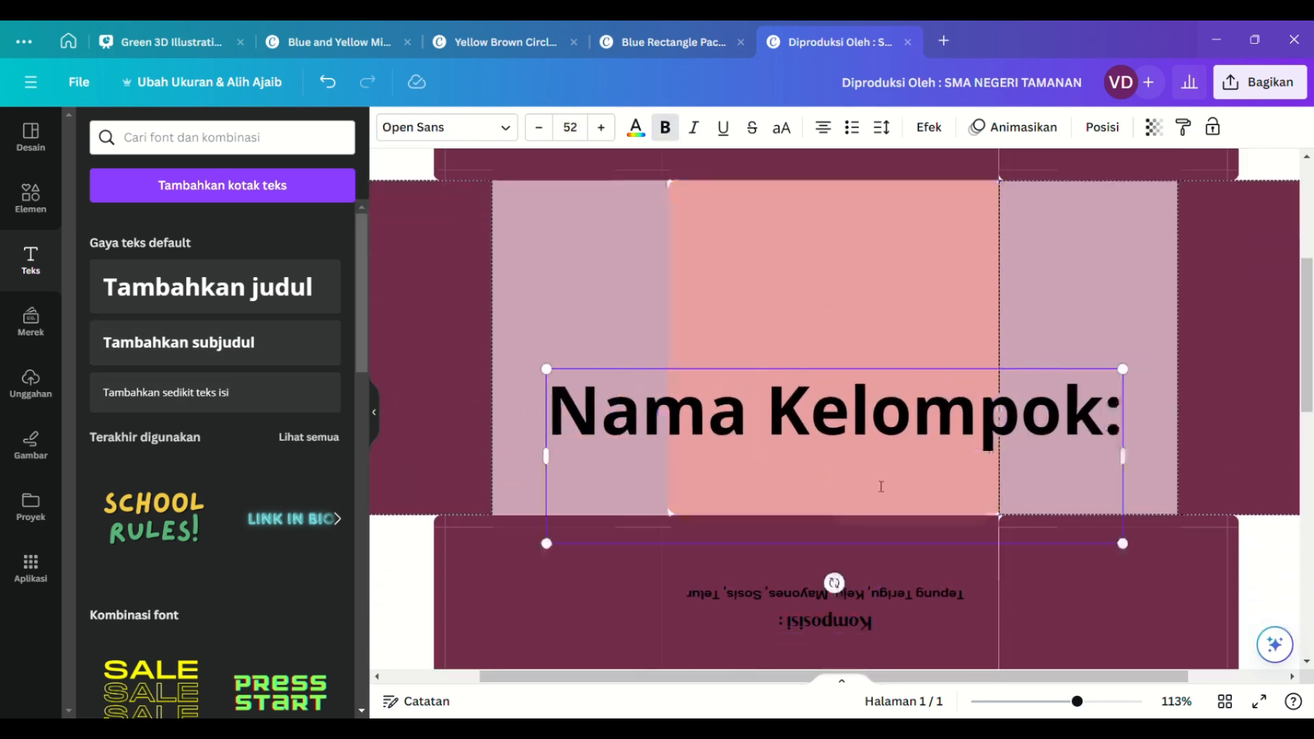
{"action": "type", "text": "I B"}
{"action": "key", "text": "Return"}
{"action": "type", "text": "Si C"}
- Shrink the Nama Kelompok text to size 12 and set the three member lines in the Beardley font
{"action": "left_click_drag", "start_coordinate": [1123, 296], "coordinate": [657, 579]}
{"action": "left_click", "coordinate": [446, 128]}
{"action": "key", "text": "ctrl+a"}
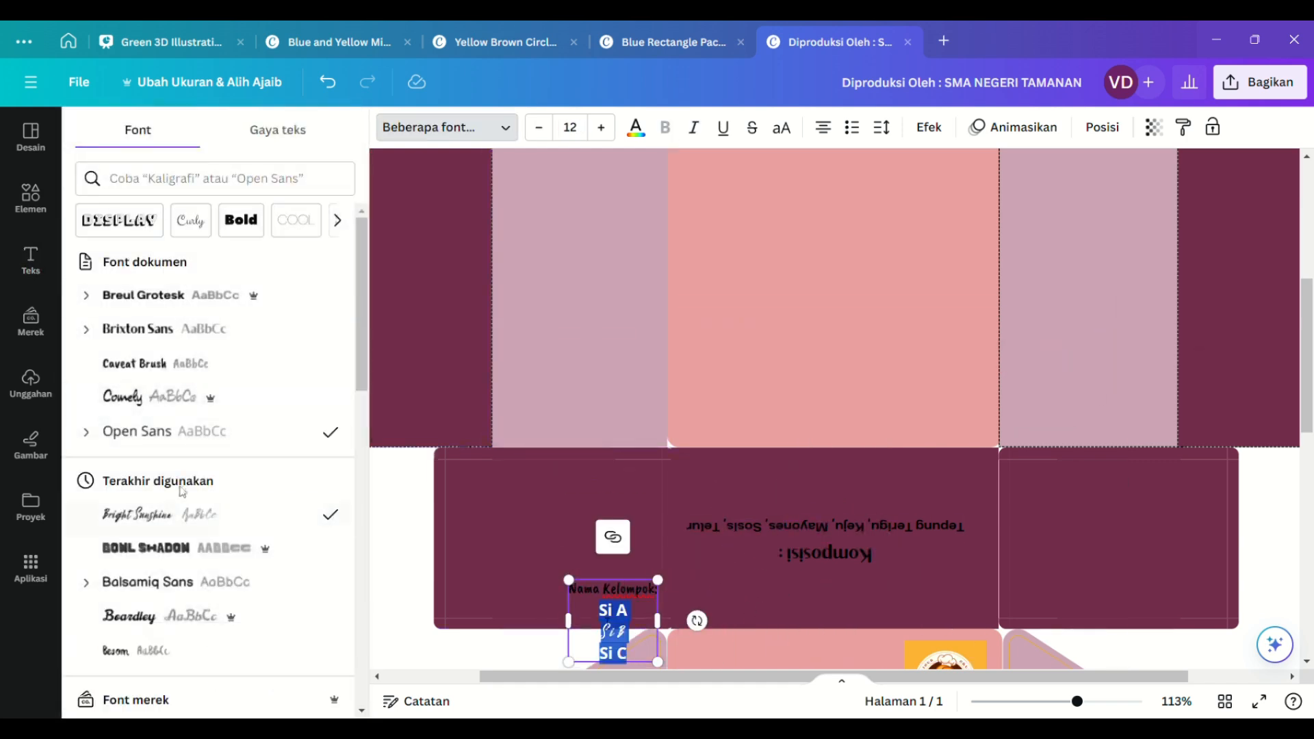
{"action": "left_click", "coordinate": [128, 616]}
- Rotate the Nama Kelompok text sideways and place it in the middle of the left lilac panel
{"action": "left_click", "coordinate": [584, 265]}
{"action": "left_click_drag", "start_coordinate": [613, 621], "coordinate": [579, 279]}
{"action": "scroll", "coordinate": [1073, 454], "scroll_direction": "up", "scroll_amount": 3}
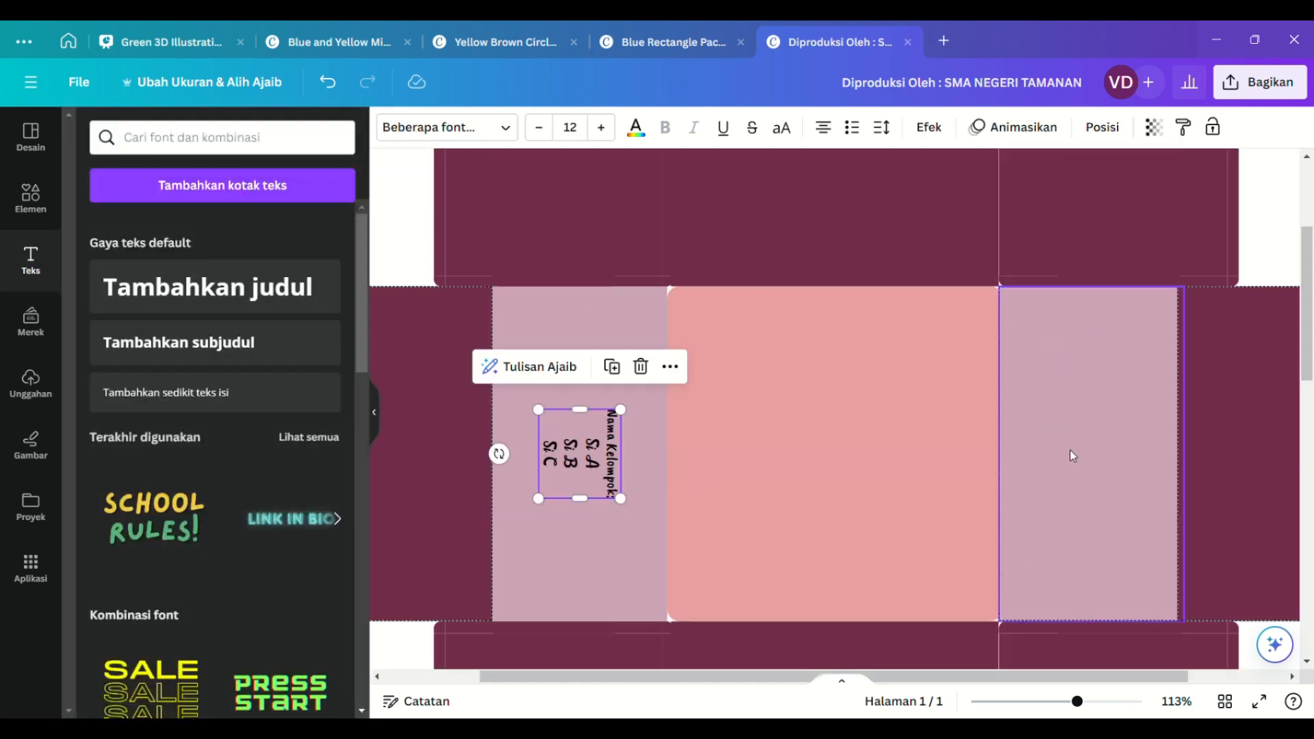
- Search the elements for "wa", add the WhatsApp icon and shrink it
{"action": "left_click", "coordinate": [31, 197]}
{"action": "left_click", "coordinate": [320, 145]}
{"action": "type", "text": "wa"}
{"action": "key", "text": "Return"}
{"action": "left_click", "coordinate": [123, 322]}
{"action": "left_click_drag", "start_coordinate": [1049, 534], "coordinate": [690, 575]}
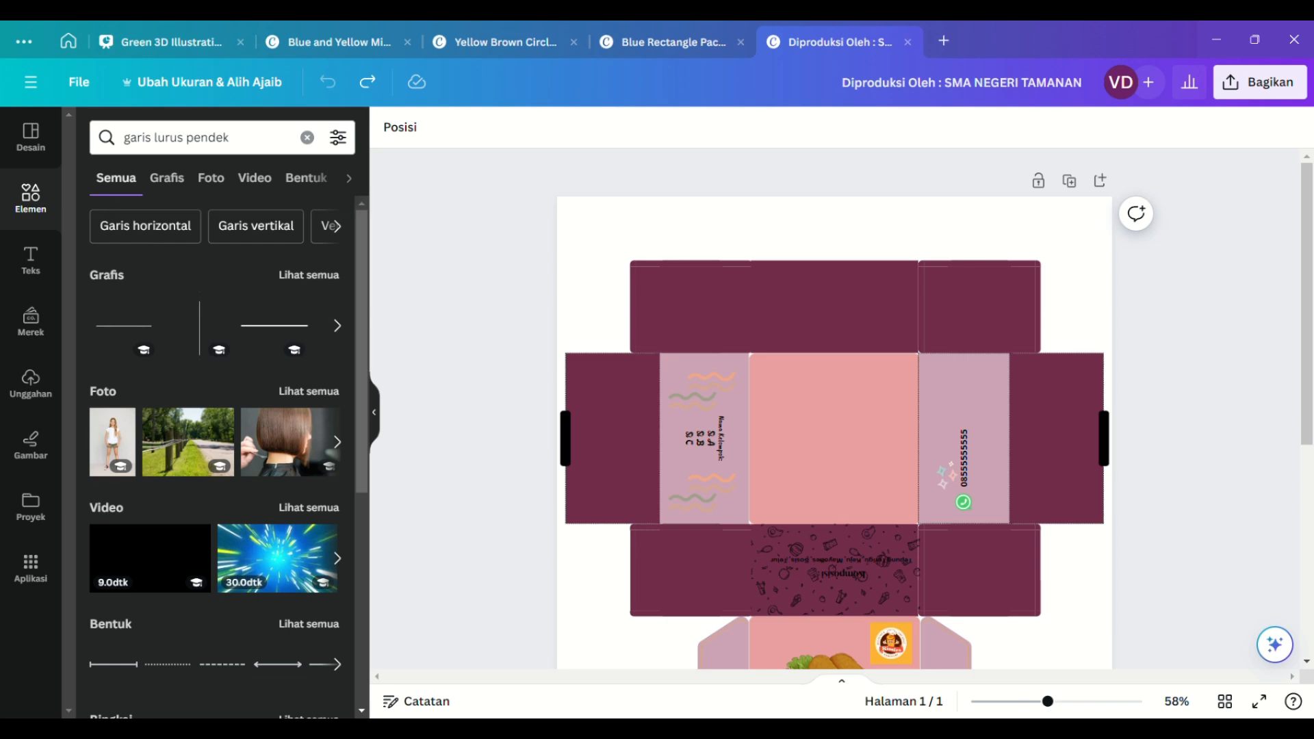
- Browse all graphics for "garis lurus pendek", add the white straight line with end caps and shorten it
{"action": "left_click", "coordinate": [319, 275]}
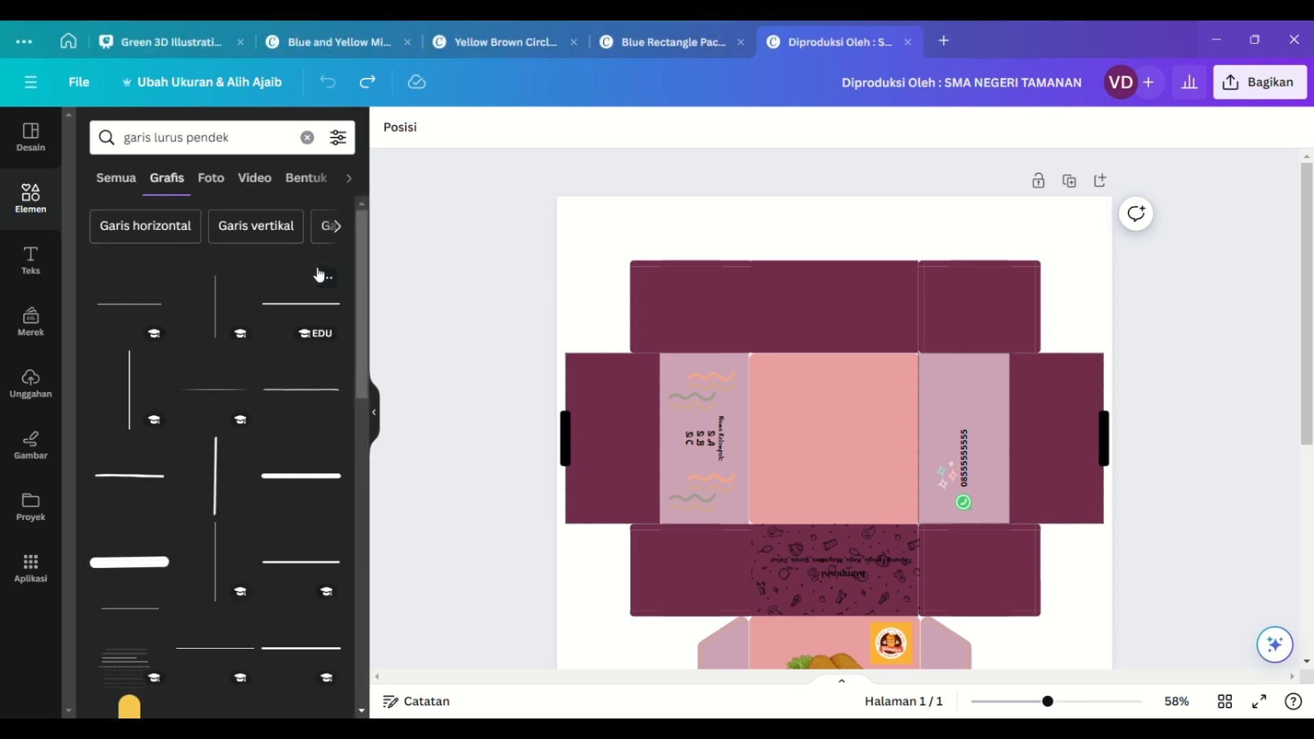
{"action": "scroll", "coordinate": [347, 480], "scroll_direction": "down", "scroll_amount": 10}
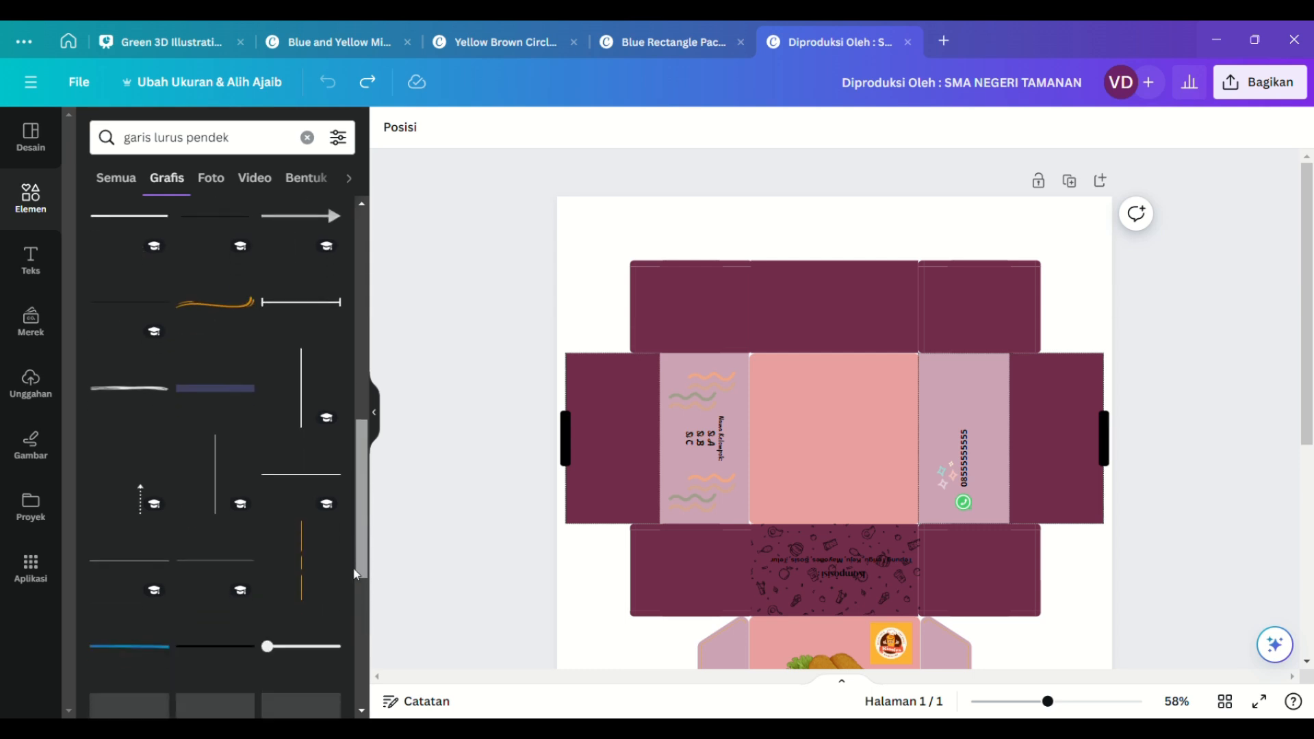
{"action": "scroll", "coordinate": [346, 653], "scroll_direction": "up", "scroll_amount": 9}
{"action": "left_click", "coordinate": [306, 672]}
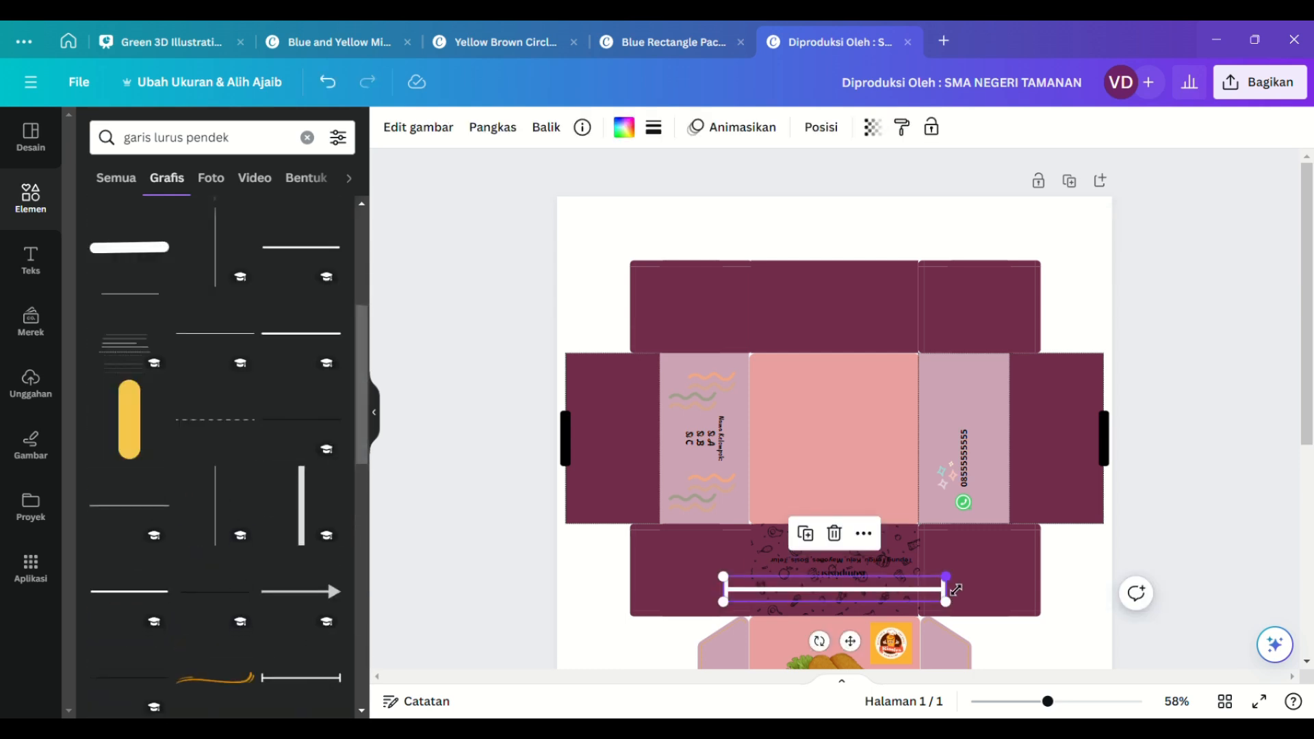
{"action": "left_click_drag", "start_coordinate": [957, 590], "coordinate": [796, 588]}
- Rotate the white line to vertical and place it on the upper-left maroon panel, aligned with the left lilac panel's outer edge
{"action": "left_click_drag", "start_coordinate": [779, 644], "coordinate": [707, 373]}
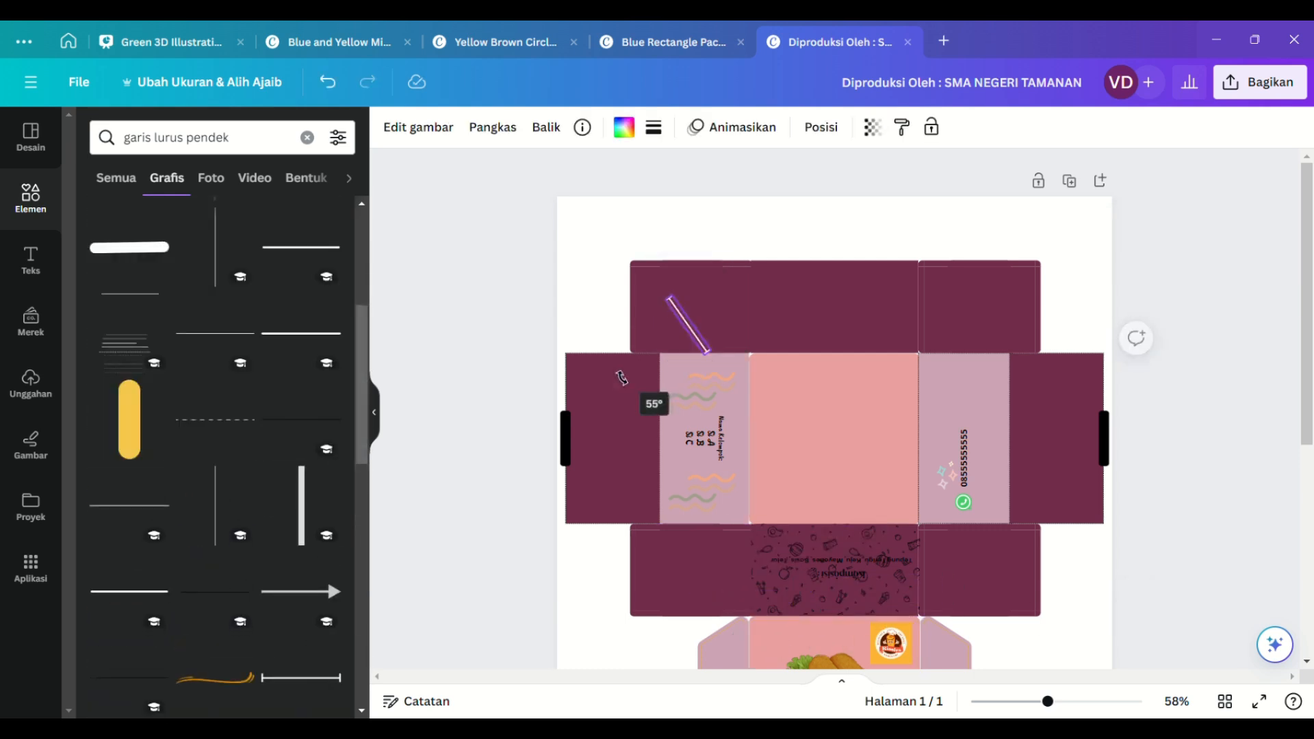
{"action": "left_click_drag", "start_coordinate": [1098, 703], "coordinate": [1071, 703]}
{"action": "left_click_drag", "start_coordinate": [593, 278], "coordinate": [554, 270]}
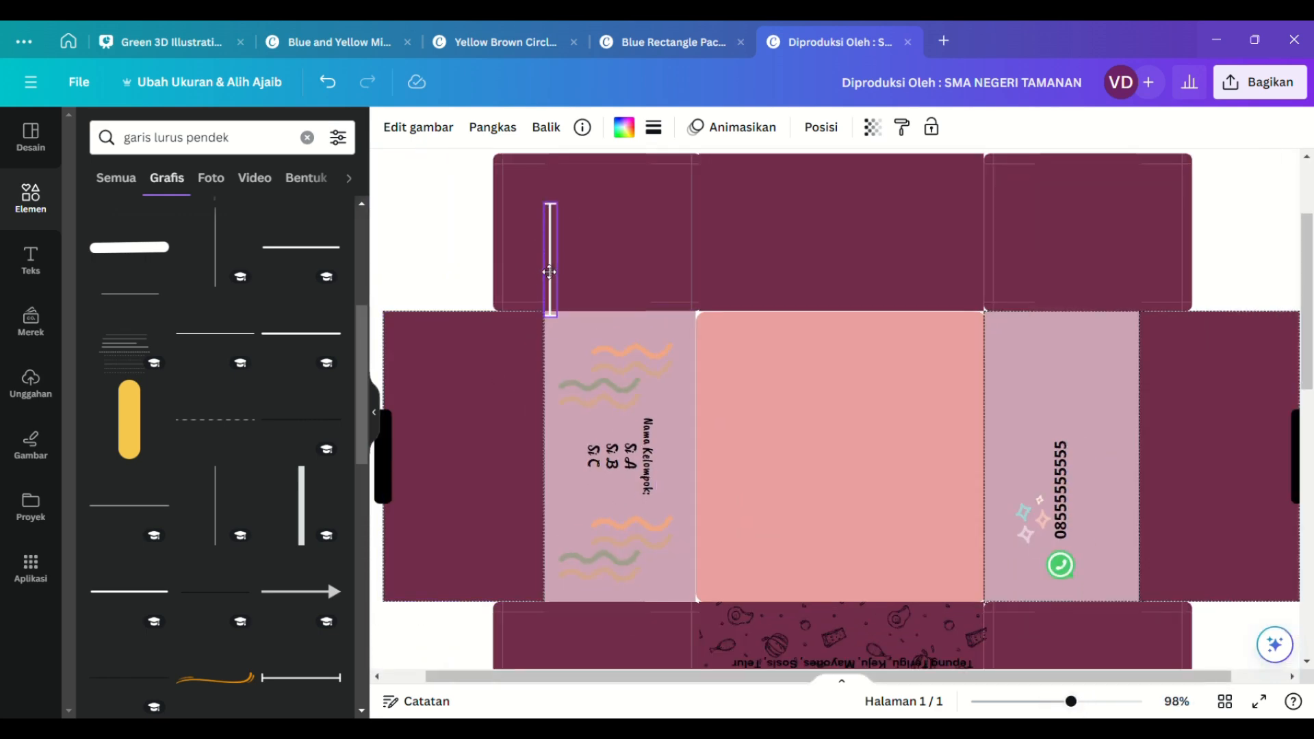
{"action": "left_click", "coordinate": [415, 215]}
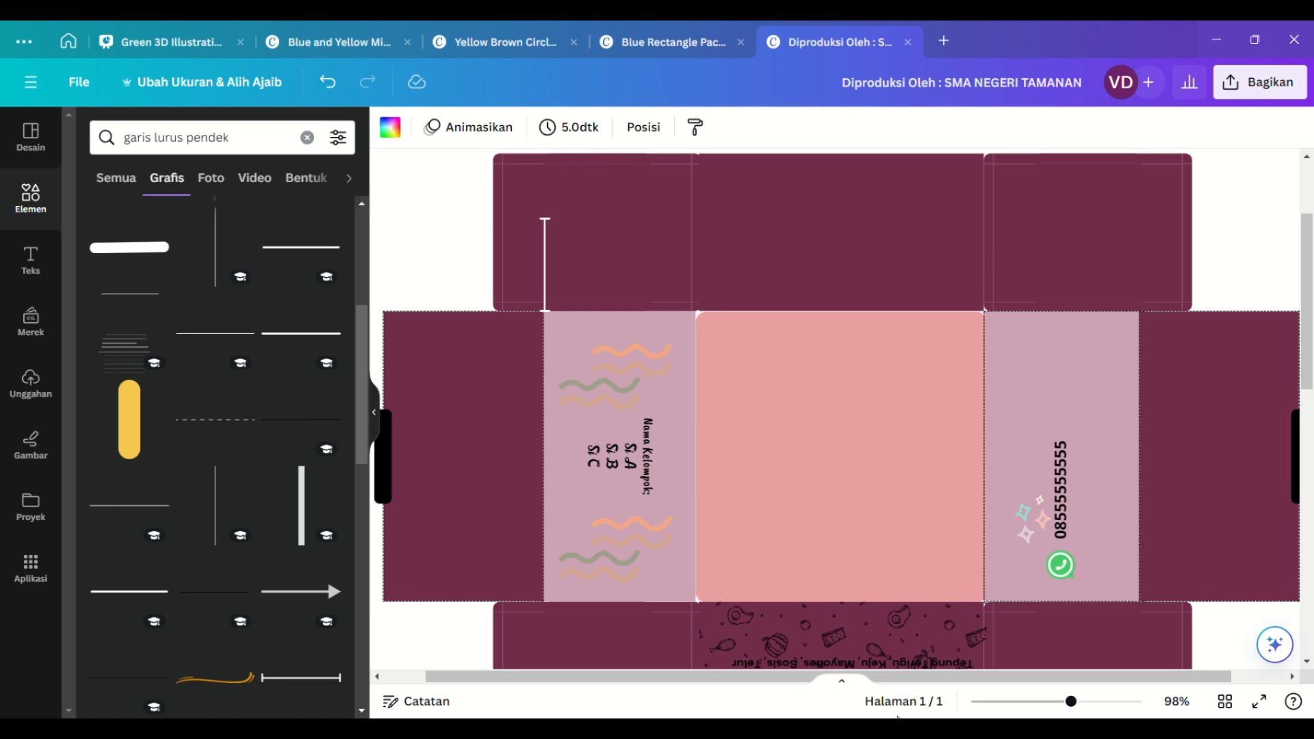
- Duplicate the white line and place the copy on the upper-right maroon panel, aligned with the right lilac panel's outer edge
{"action": "left_click_drag", "start_coordinate": [1309, 264], "coordinate": [1309, 244]}
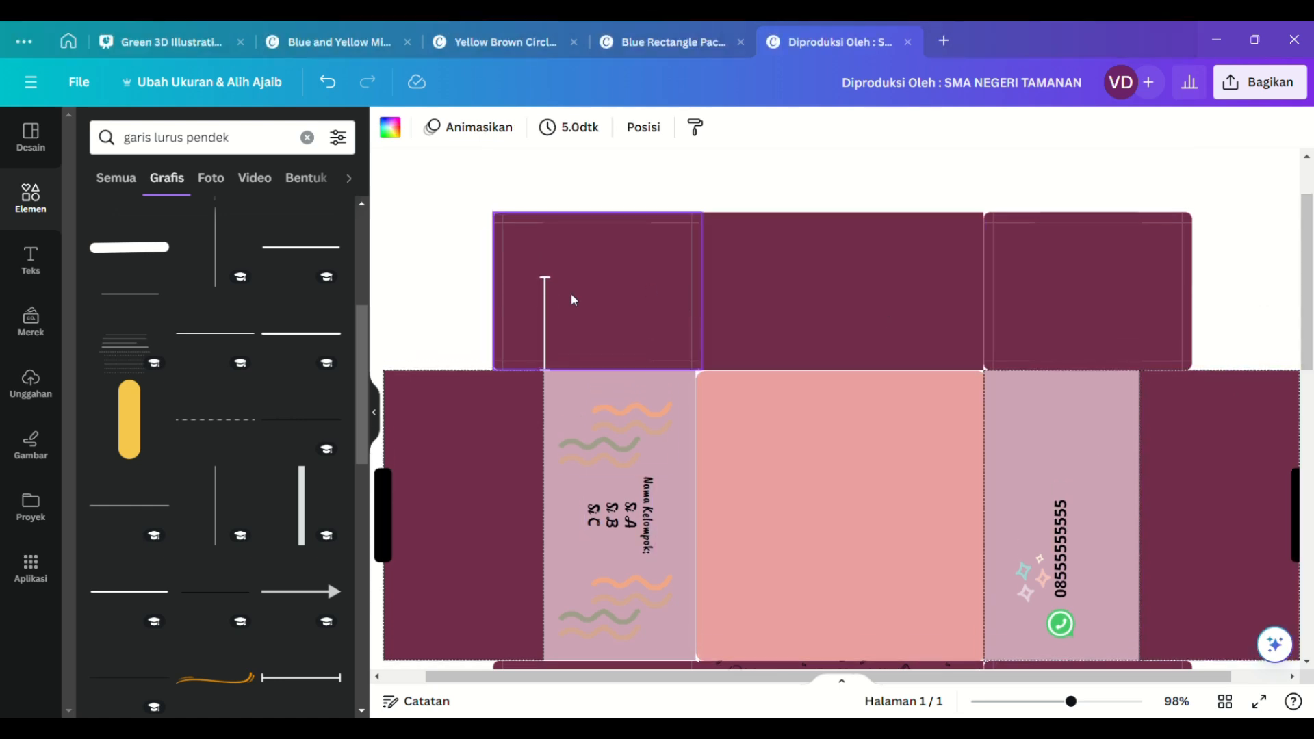
{"action": "left_click", "coordinate": [546, 303]}
{"action": "left_click", "coordinate": [517, 232]}
{"action": "left_click_drag", "start_coordinate": [560, 355], "coordinate": [1204, 337]}
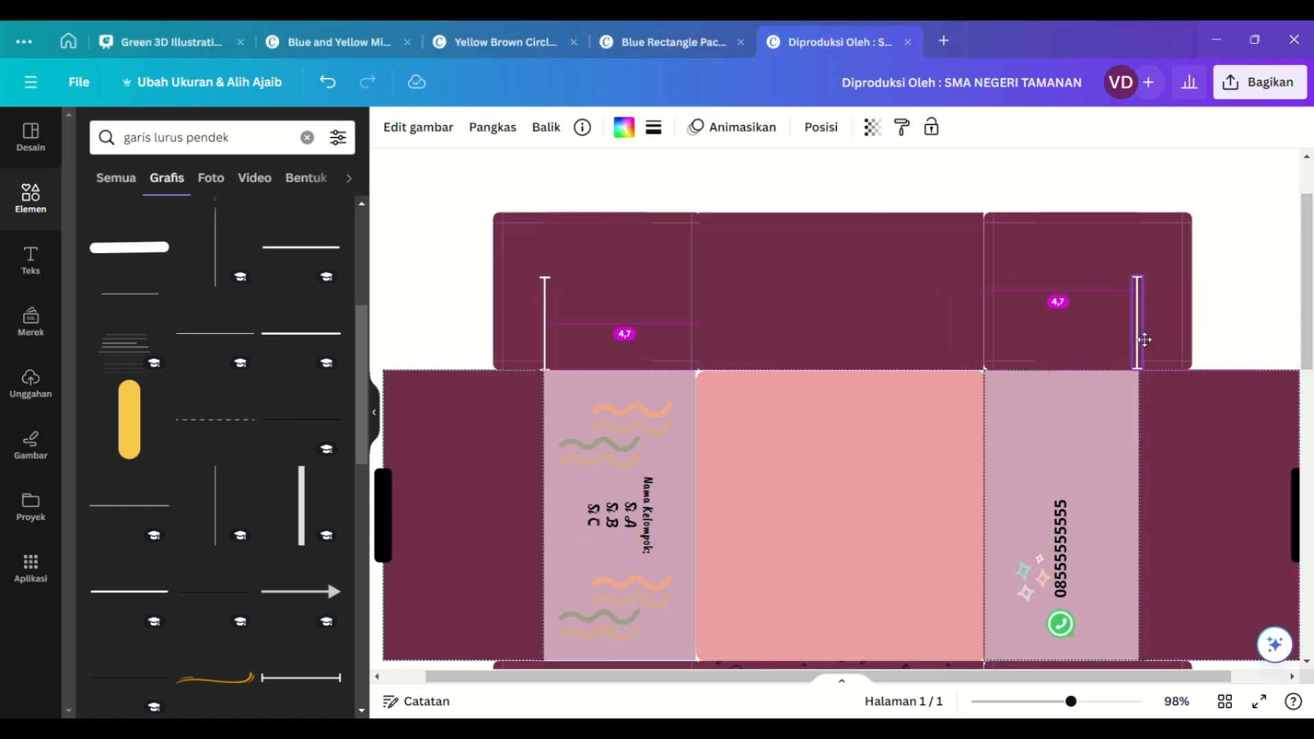
{"action": "left_click", "coordinate": [1227, 341]}
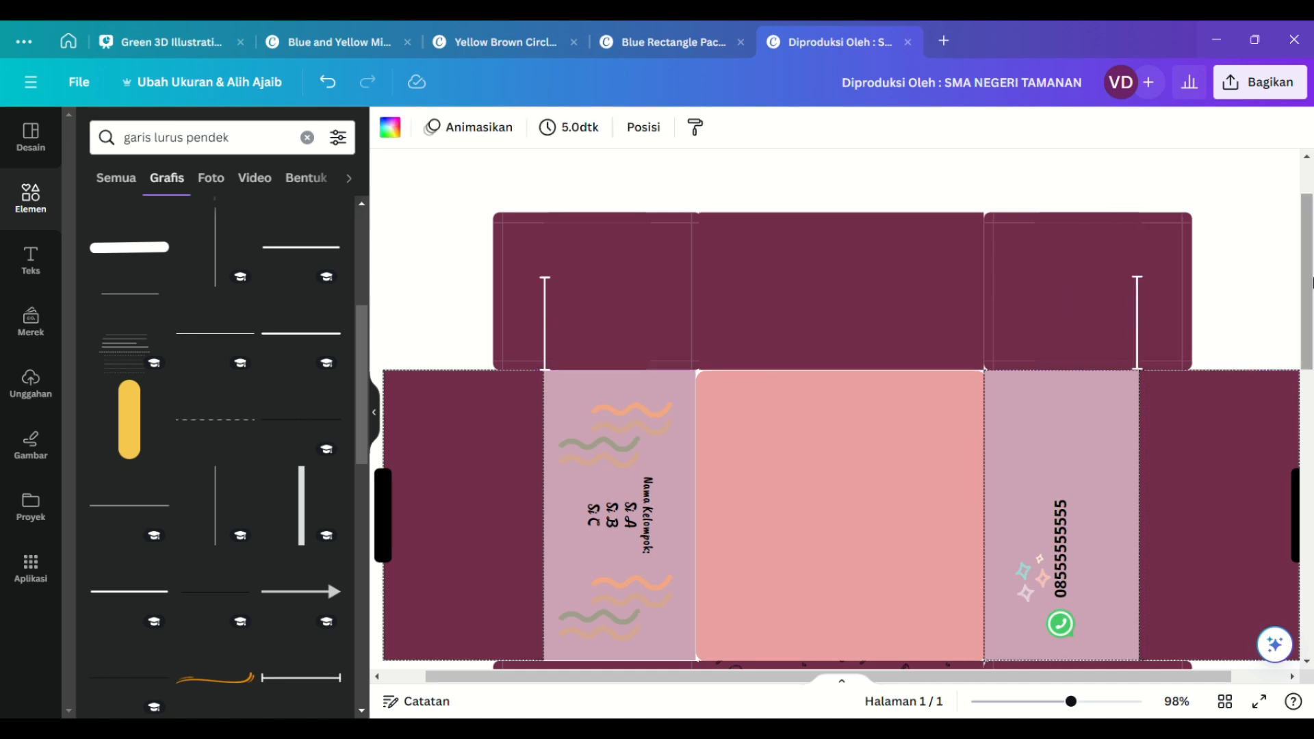
- Duplicate the white line twice and place the copies on the lower-left and lower-right maroon panels, aligned with the lilac panels' outer edges
{"action": "left_click", "coordinate": [551, 308]}
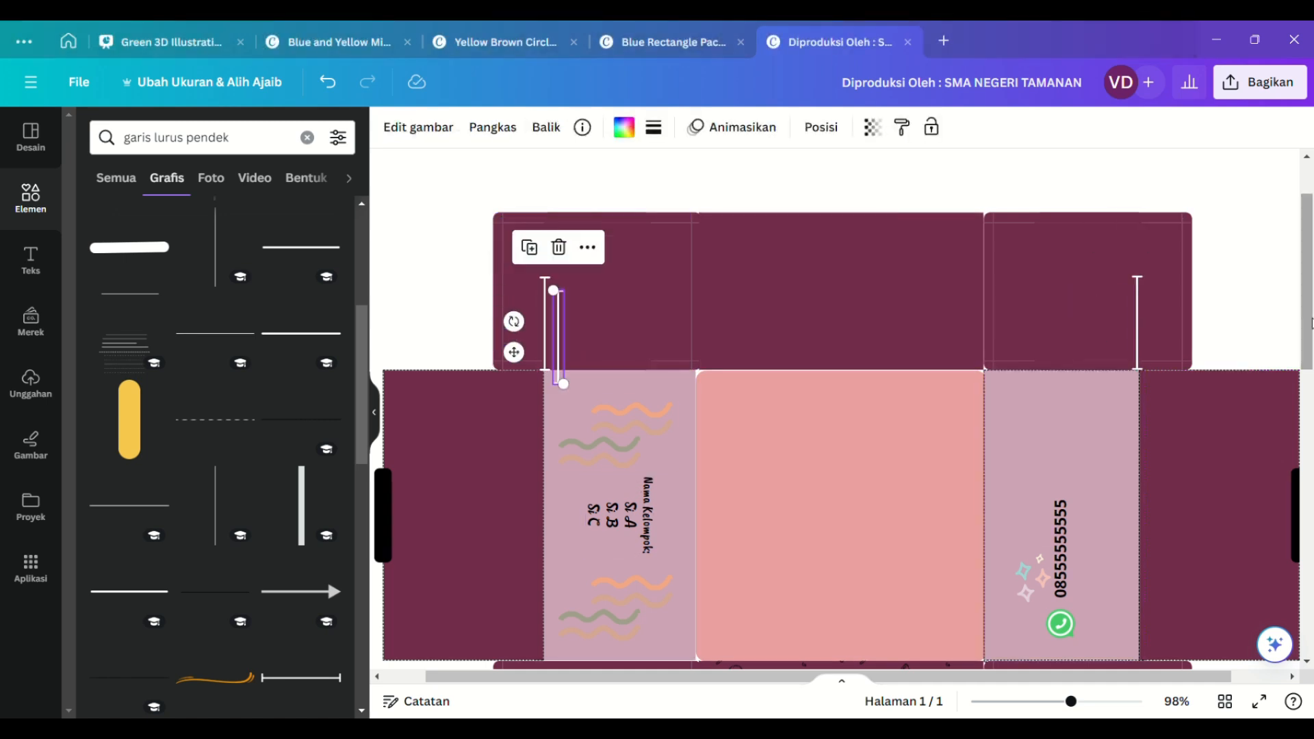
{"action": "scroll", "coordinate": [571, 195], "scroll_direction": "down", "scroll_amount": 3}
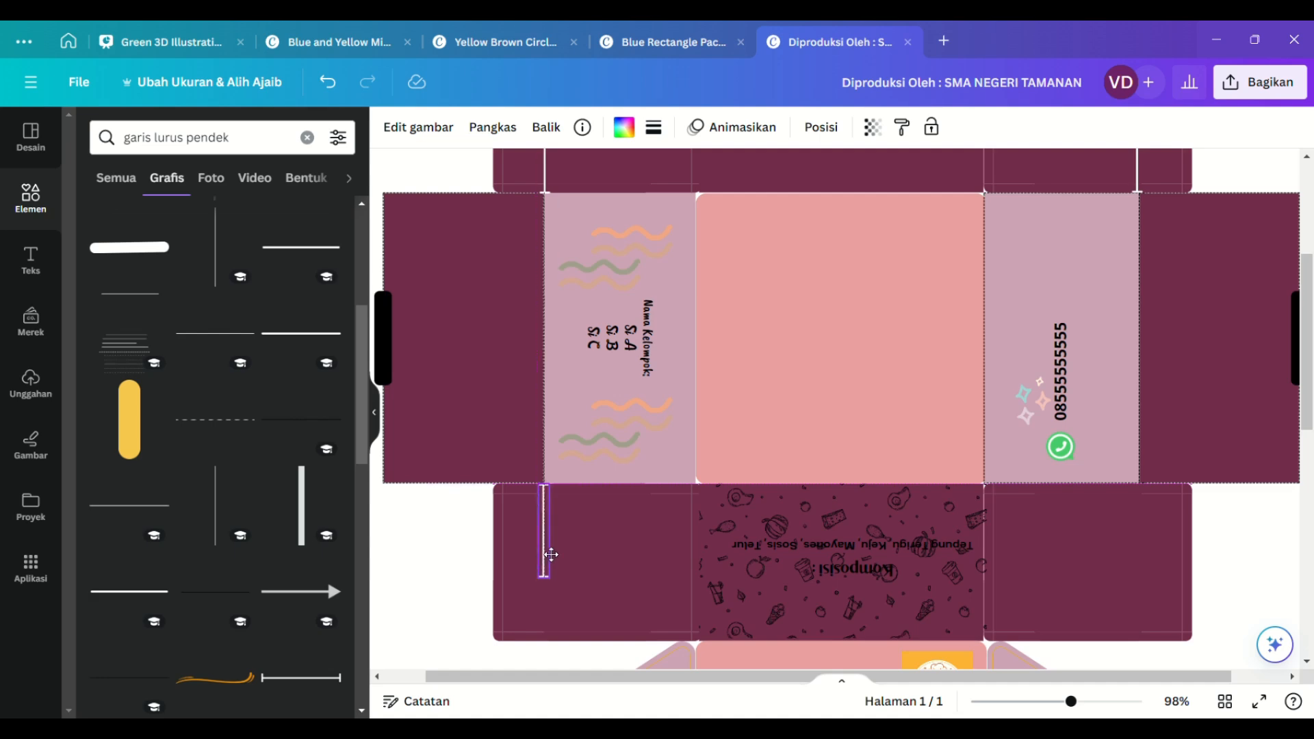
{"action": "scroll", "coordinate": [540, 473], "scroll_direction": "down", "scroll_amount": 3}
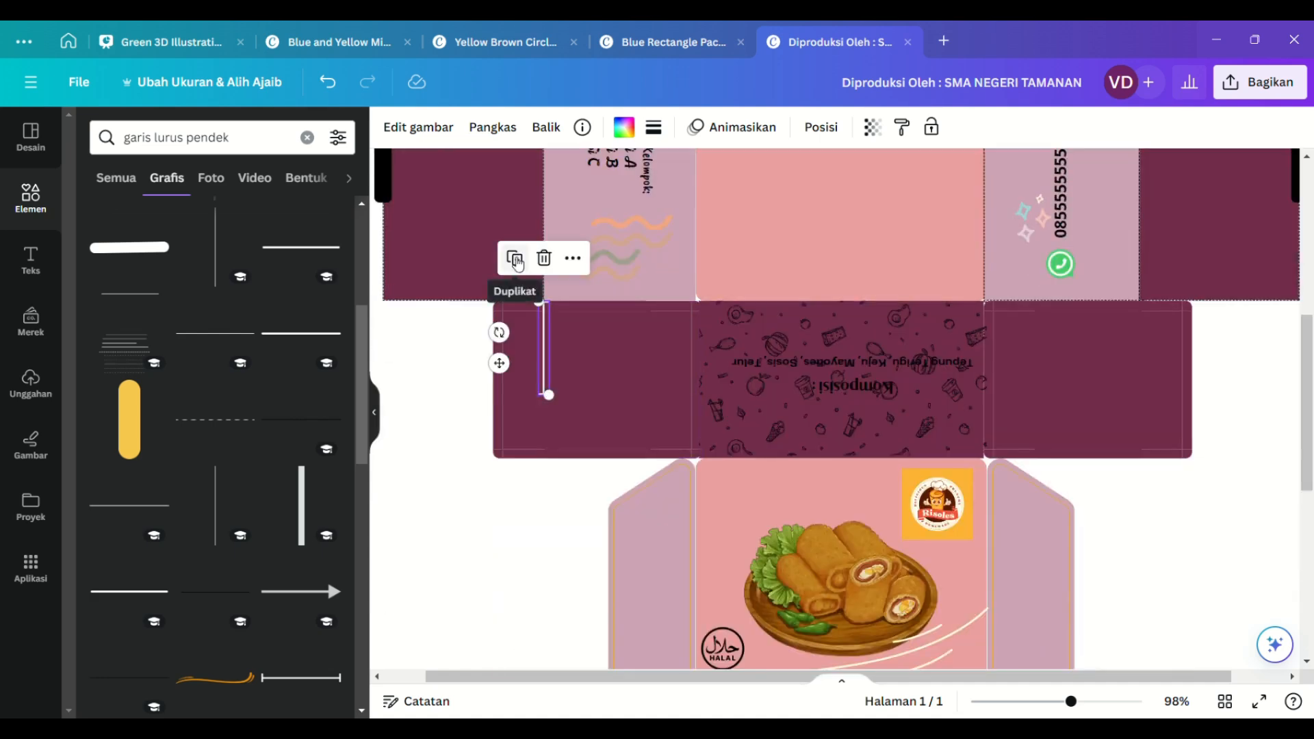
{"action": "left_click", "coordinate": [514, 260]}
{"action": "left_click_drag", "start_coordinate": [560, 380], "coordinate": [1146, 365]}
- Add another copy of the white line, rotate it to horizontal and place it near the centre of the upper middle maroon panel
{"action": "scroll", "coordinate": [1146, 366], "scroll_direction": "up", "scroll_amount": 7}
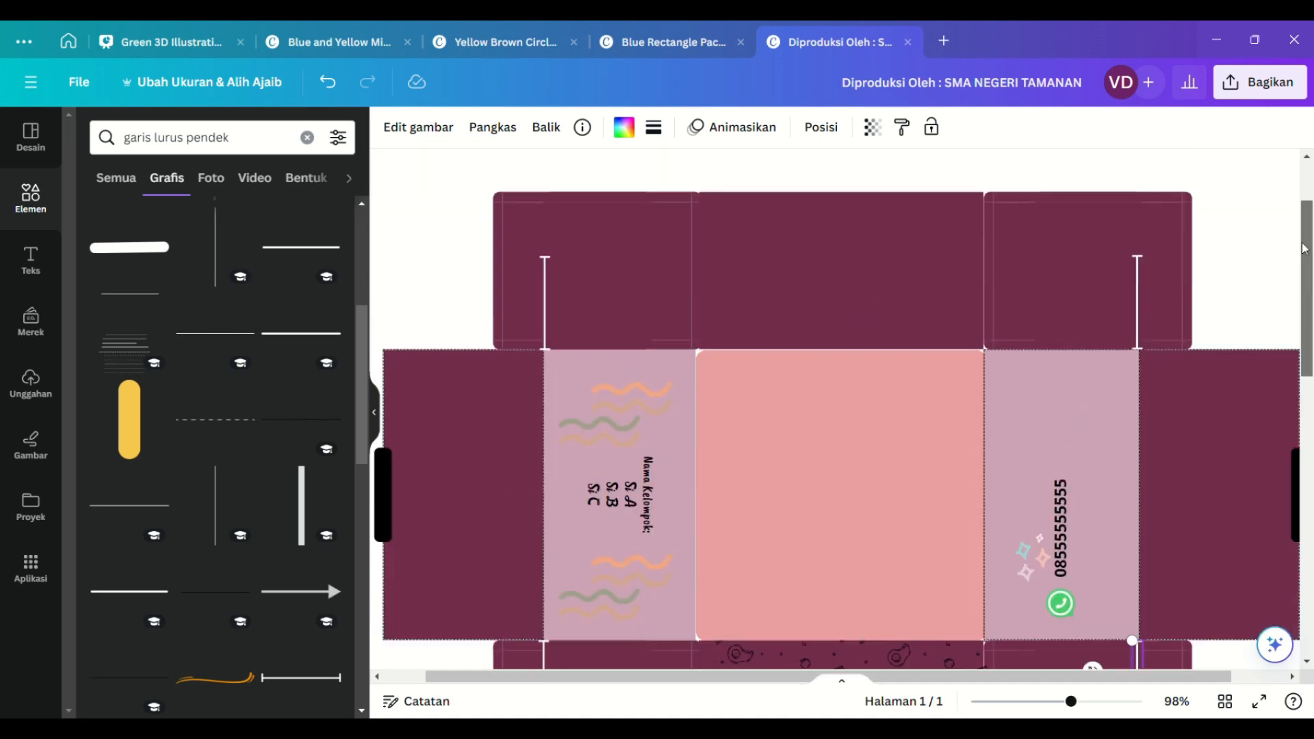
{"action": "left_click", "coordinate": [1137, 398]}
{"action": "left_click", "coordinate": [1109, 326]}
{"action": "left_click_drag", "start_coordinate": [1154, 422], "coordinate": [830, 390]}
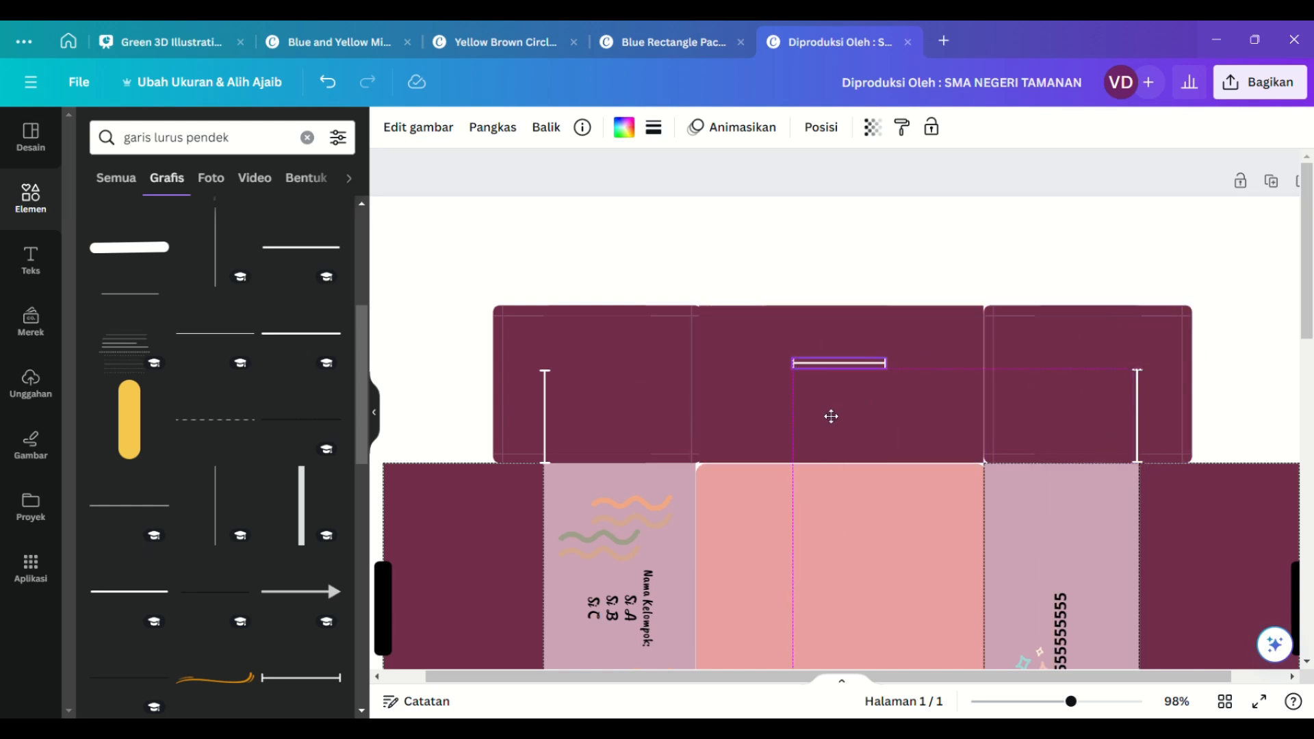
{"action": "left_click", "coordinate": [968, 258]}
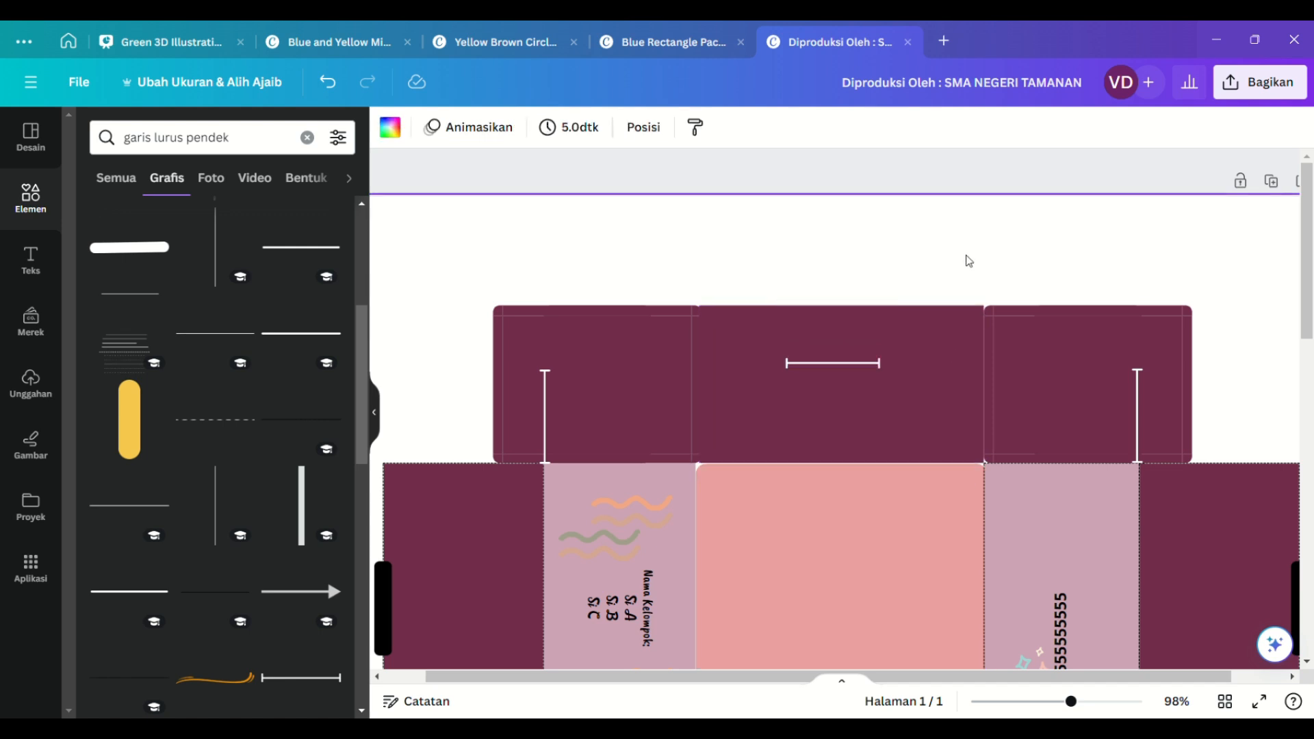
- Try the tan document colour on the upper row of maroon panels and undo the recolouring
{"action": "left_click", "coordinate": [1030, 702]}
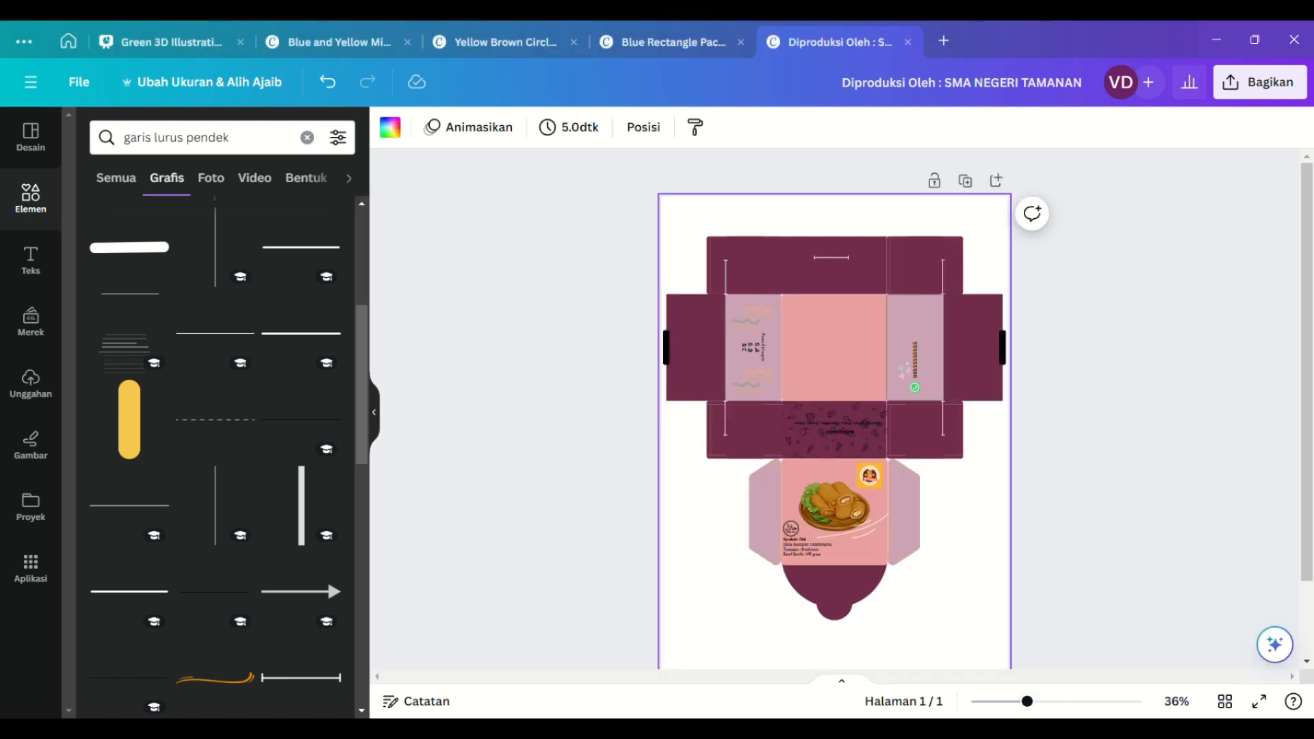
{"action": "left_click", "coordinate": [759, 288]}
{"action": "left_click", "coordinate": [630, 137]}
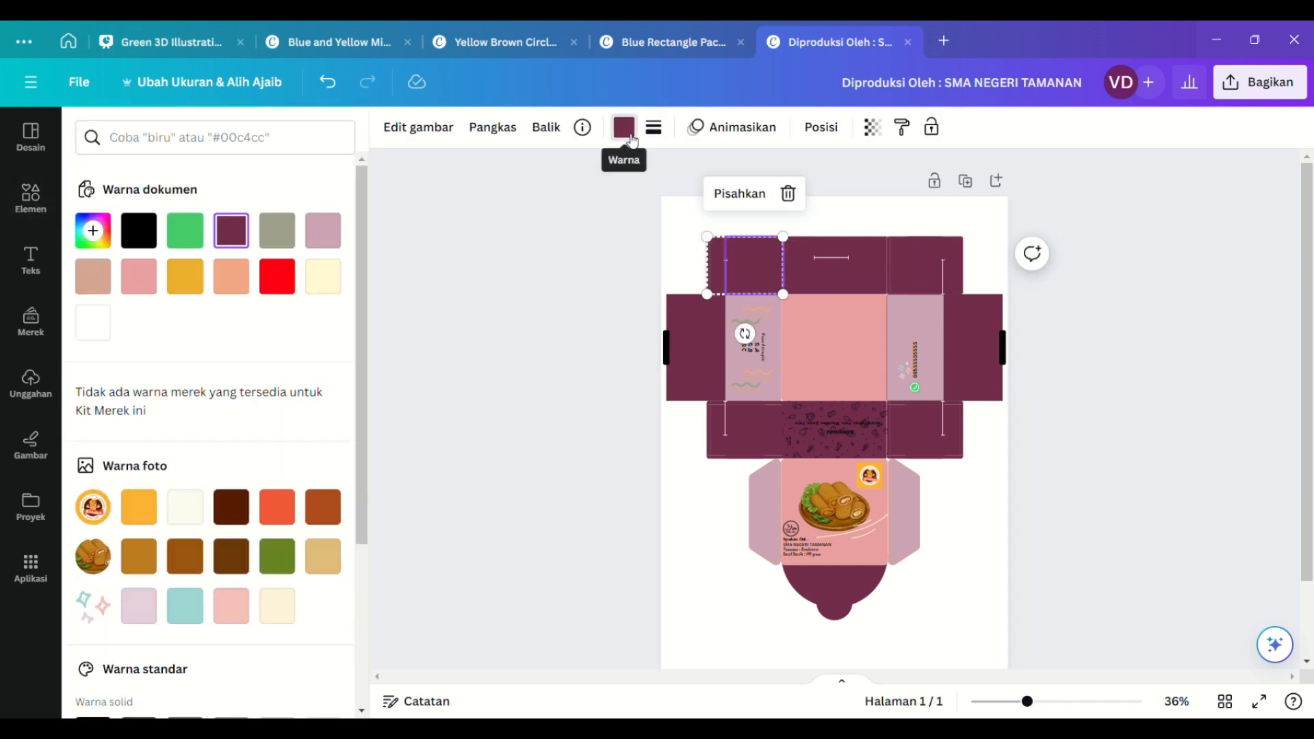
{"action": "left_click", "coordinate": [194, 275]}
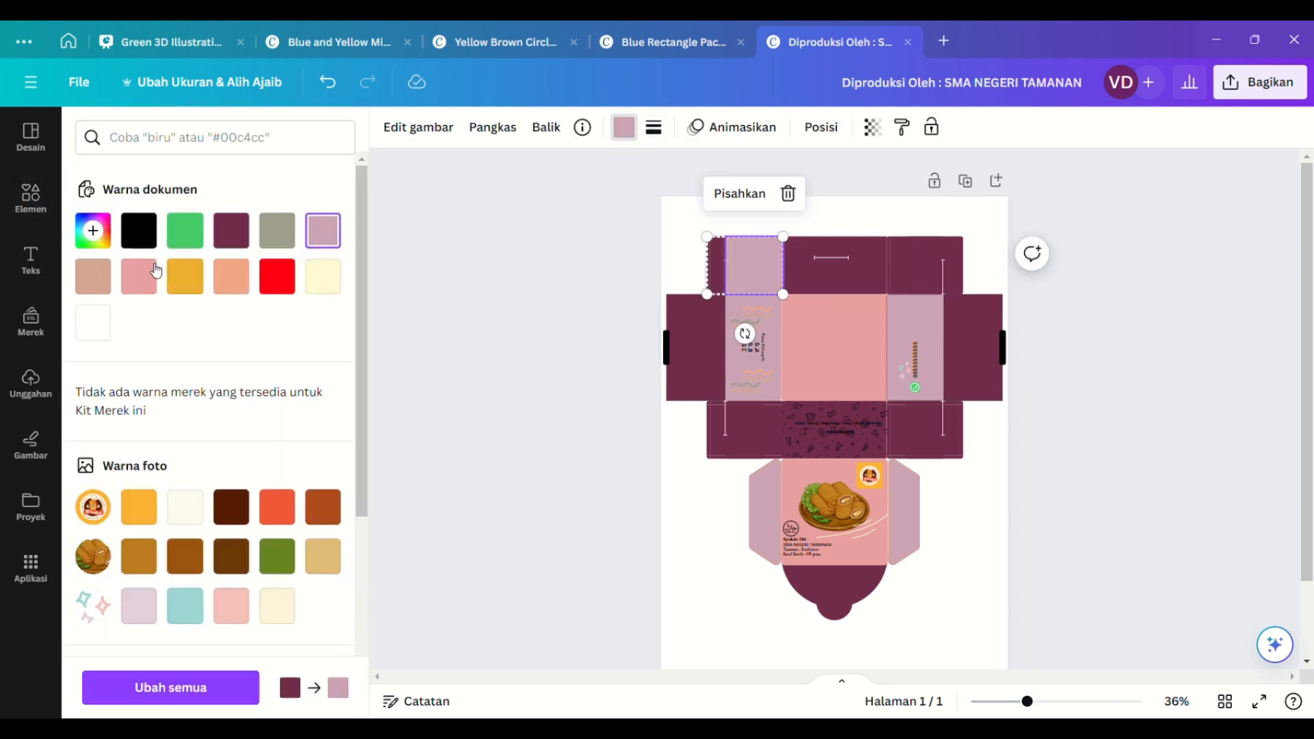
{"action": "left_click", "coordinate": [93, 276]}
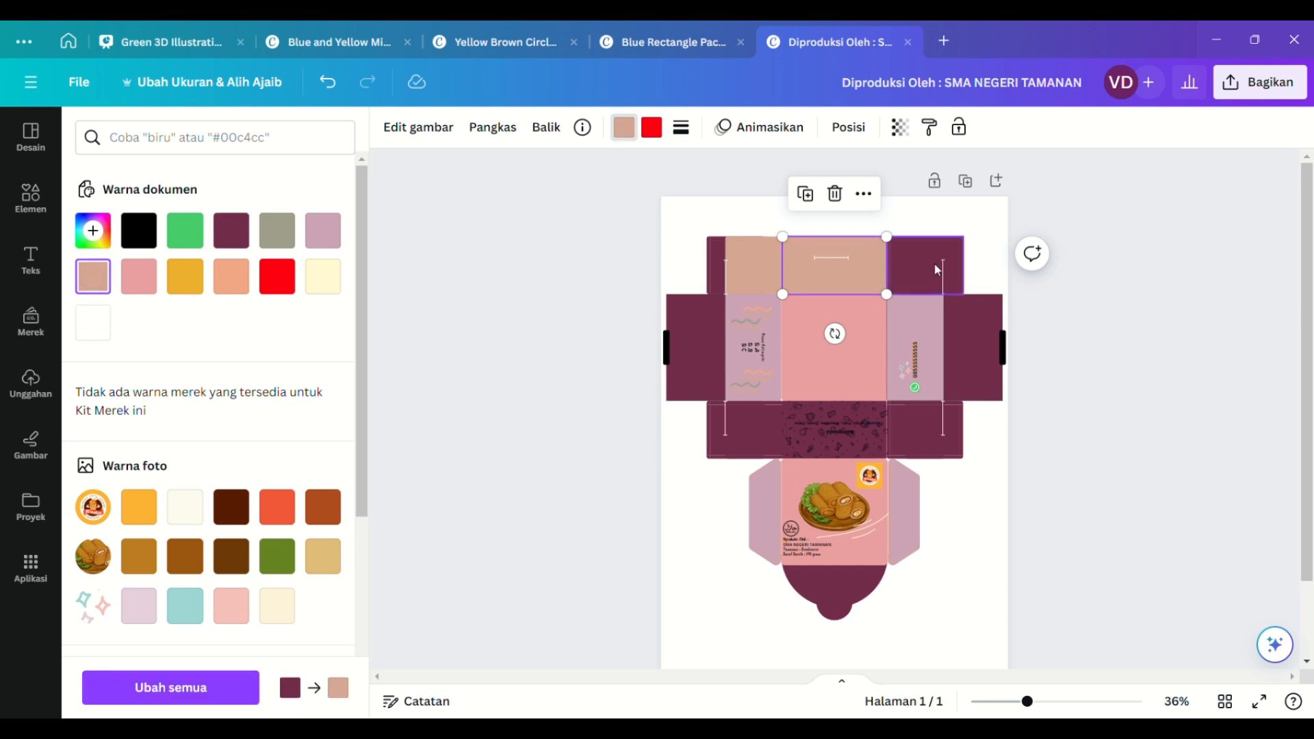
{"action": "left_click", "coordinate": [936, 272]}
{"action": "left_click", "coordinate": [104, 280]}
{"action": "double_click", "coordinate": [331, 89]}
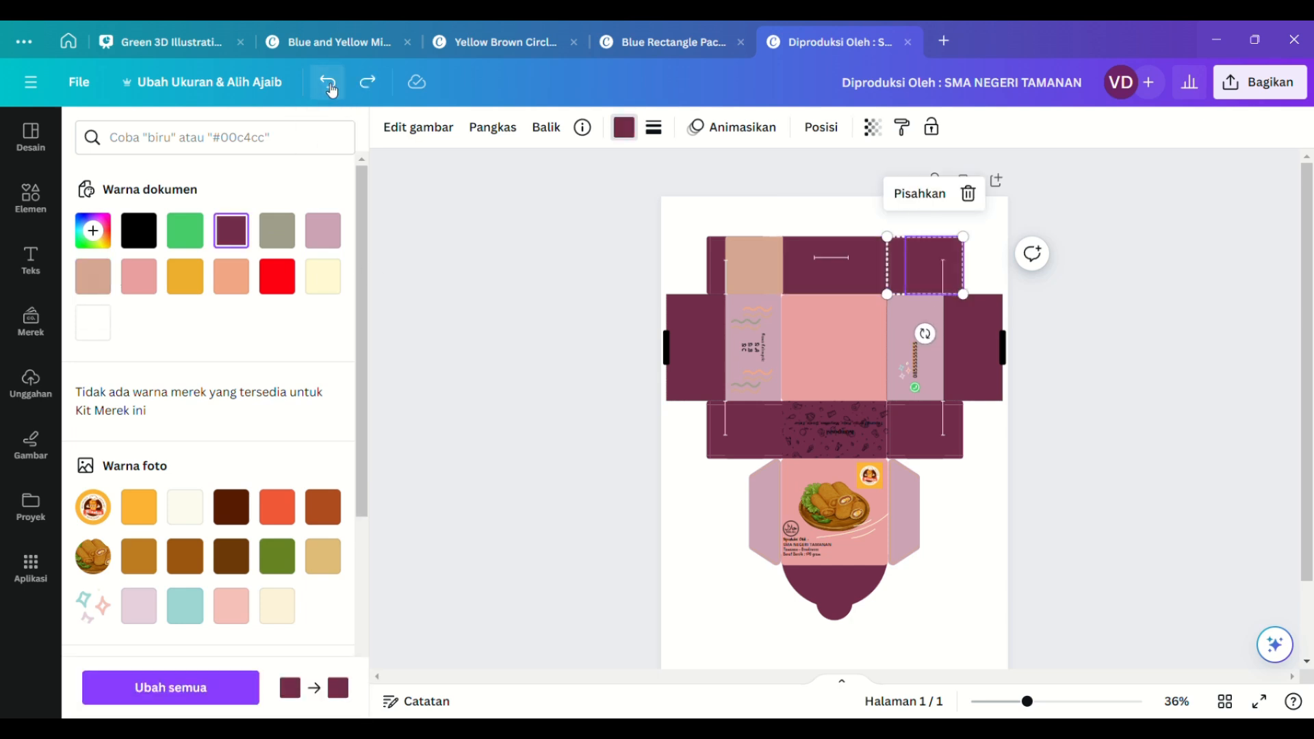
{"action": "left_click", "coordinate": [331, 89]}
{"action": "left_click", "coordinate": [1062, 493]}
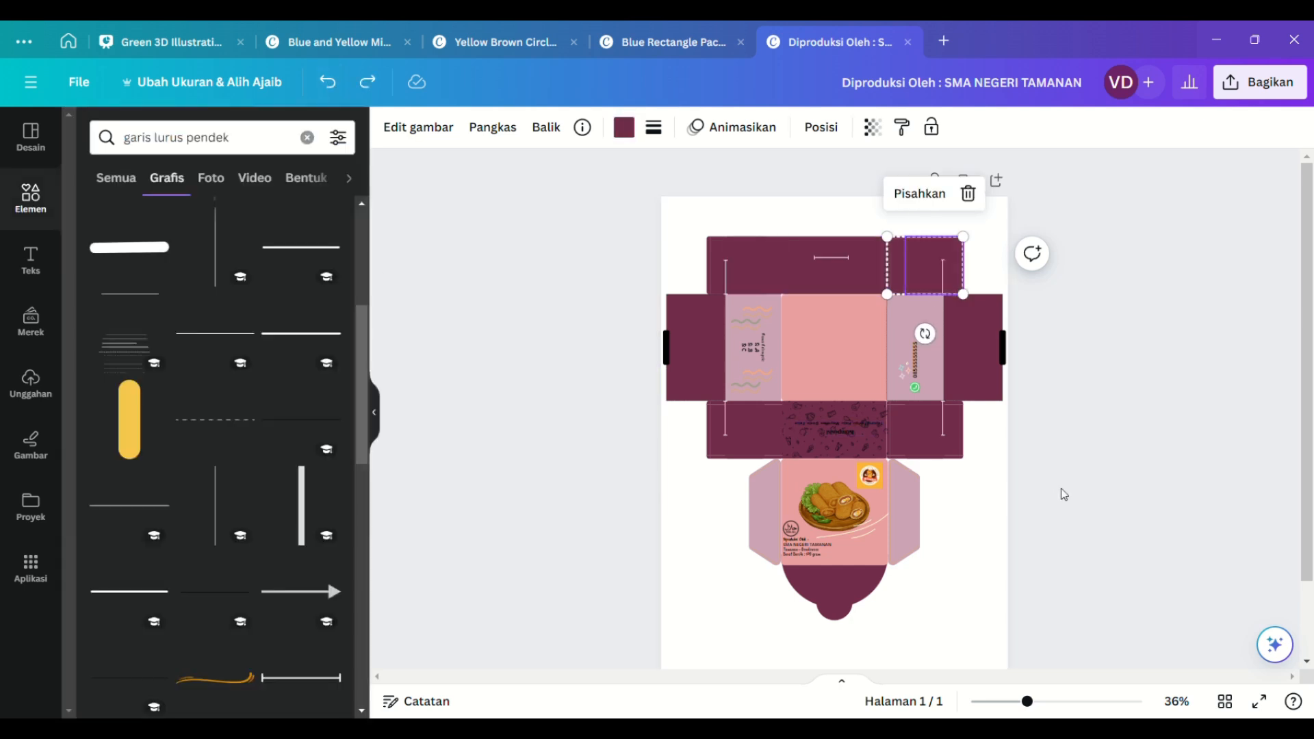
- Recolour both parts of the lower-left maroon panel with the salmon pink of the central panel
{"action": "left_click", "coordinate": [750, 421]}
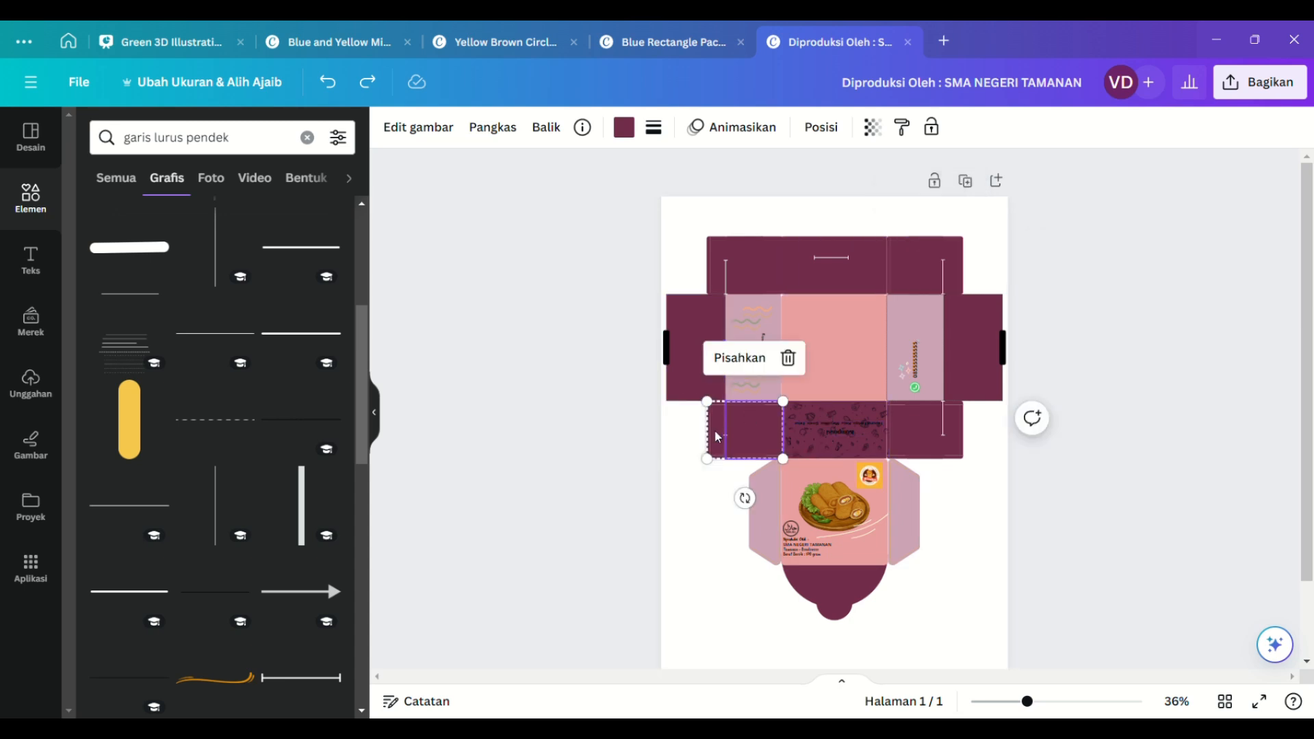
{"action": "left_click", "coordinate": [624, 128]}
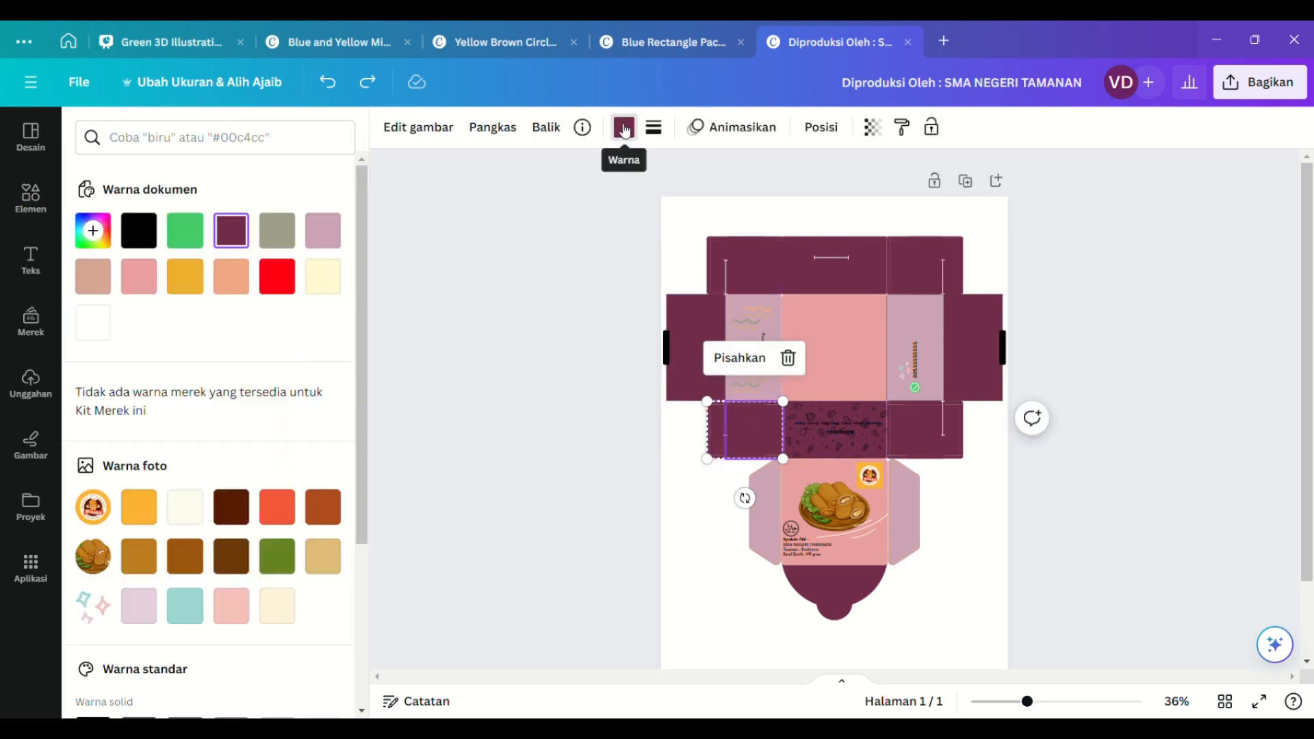
{"action": "left_click", "coordinate": [231, 276]}
{"action": "left_click", "coordinate": [323, 231]}
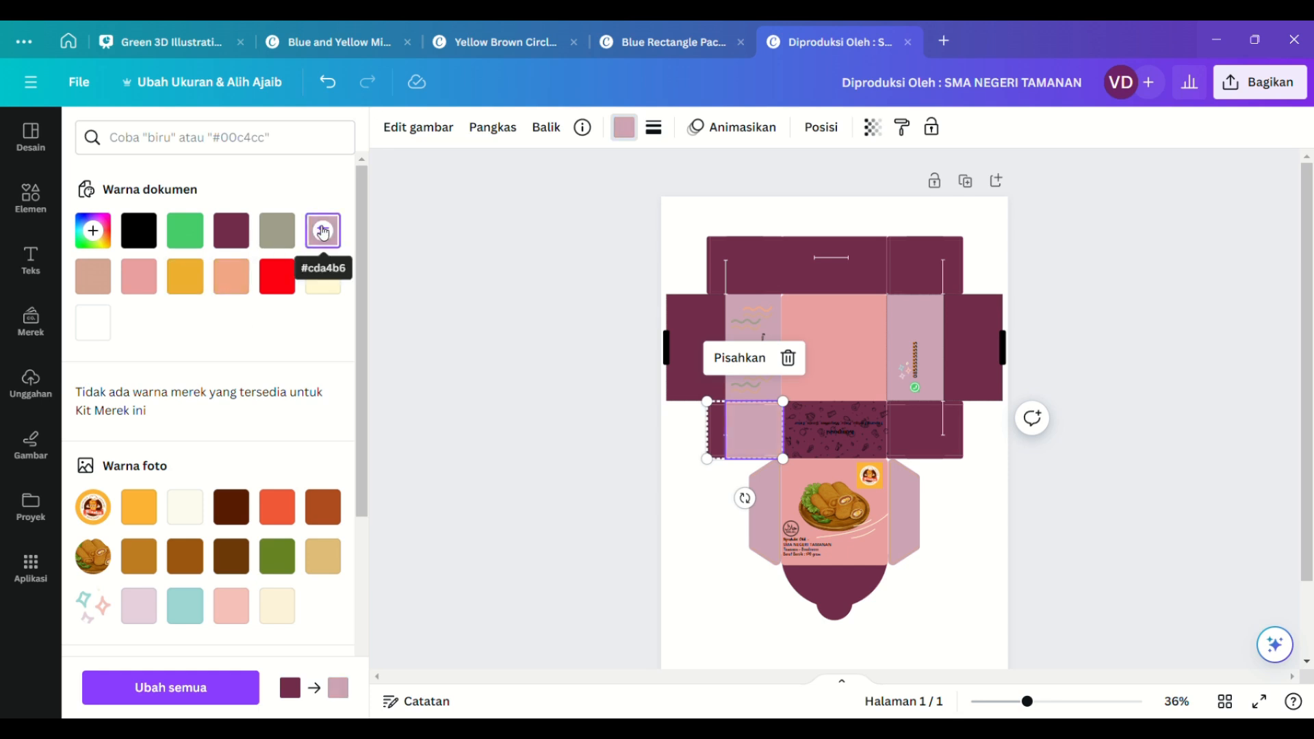
{"action": "left_click", "coordinate": [139, 274]}
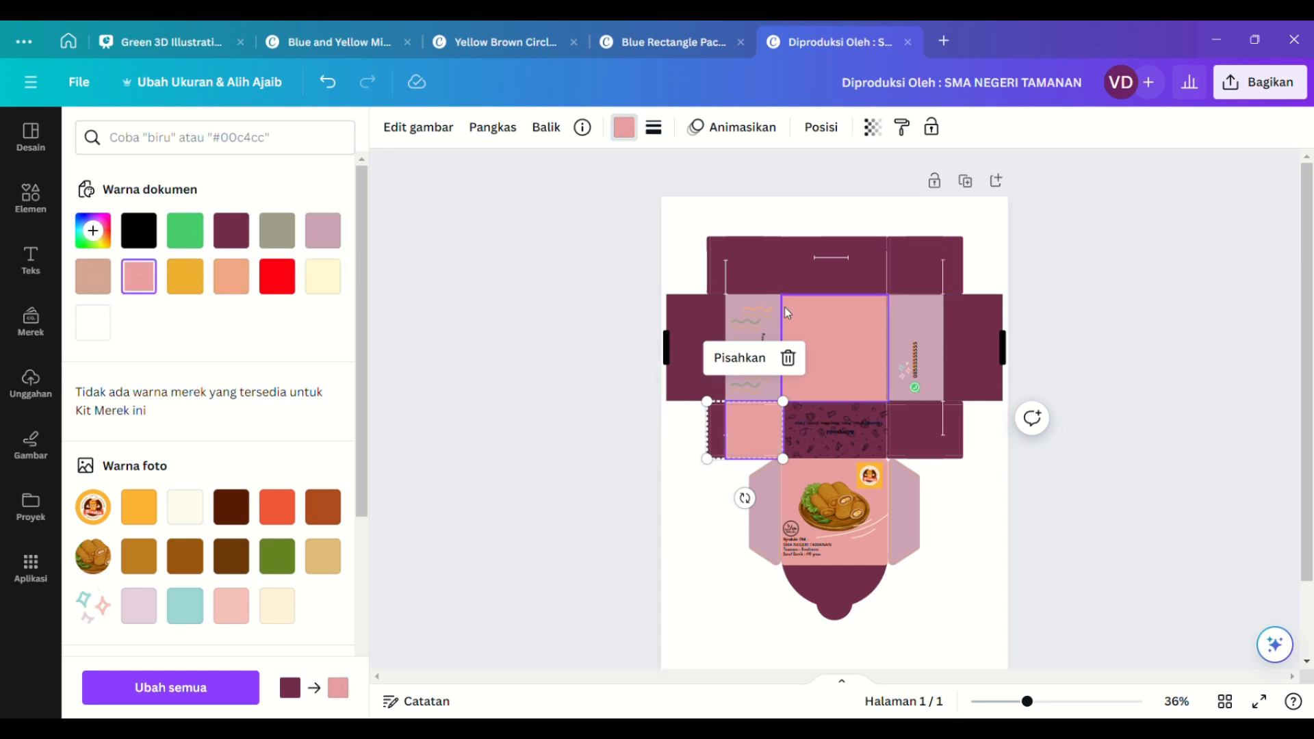
{"action": "left_click", "coordinate": [146, 278]}
- Recolour both parts of the upper-left and upper-right maroon panels with the same salmon pink
{"action": "left_click", "coordinate": [746, 266]}
{"action": "left_click", "coordinate": [139, 276]}
{"action": "left_click", "coordinate": [716, 263]}
{"action": "left_click", "coordinate": [141, 277]}
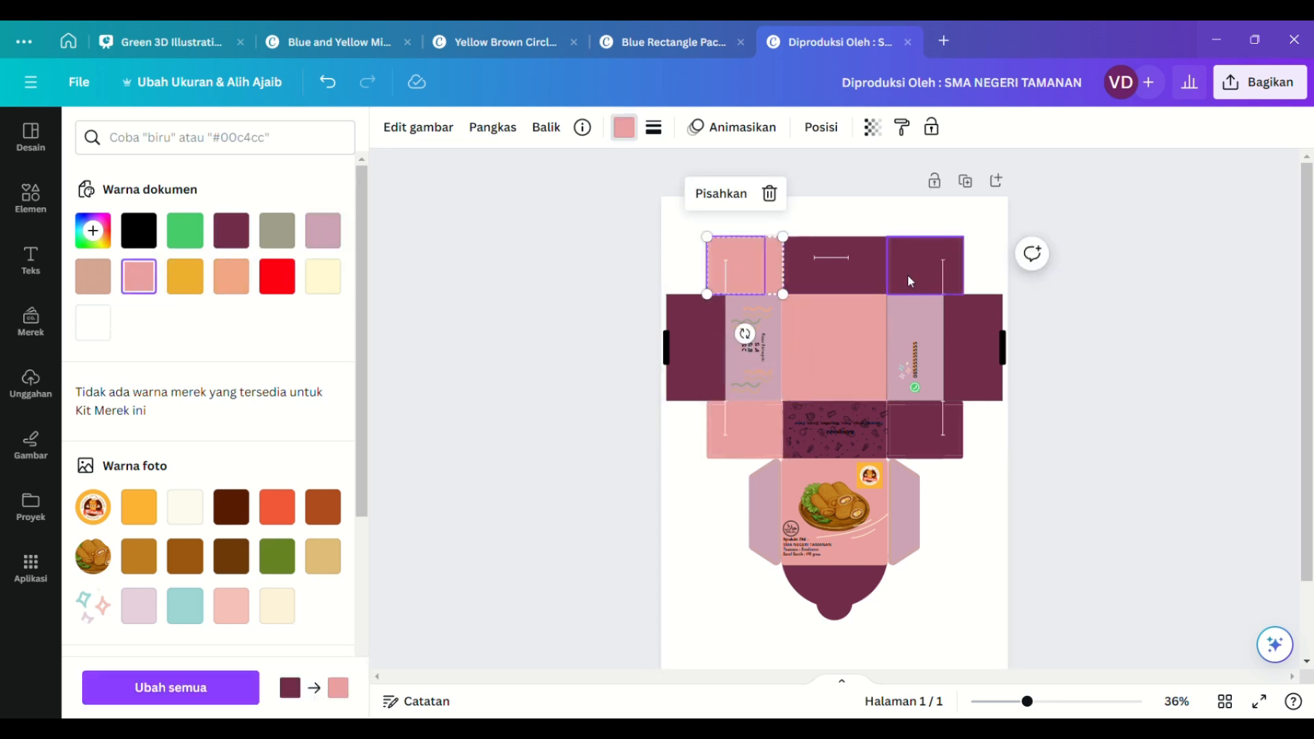
{"action": "left_click", "coordinate": [909, 280]}
{"action": "left_click", "coordinate": [139, 277]}
{"action": "left_click", "coordinate": [919, 264]}
{"action": "left_click", "coordinate": [141, 281]}
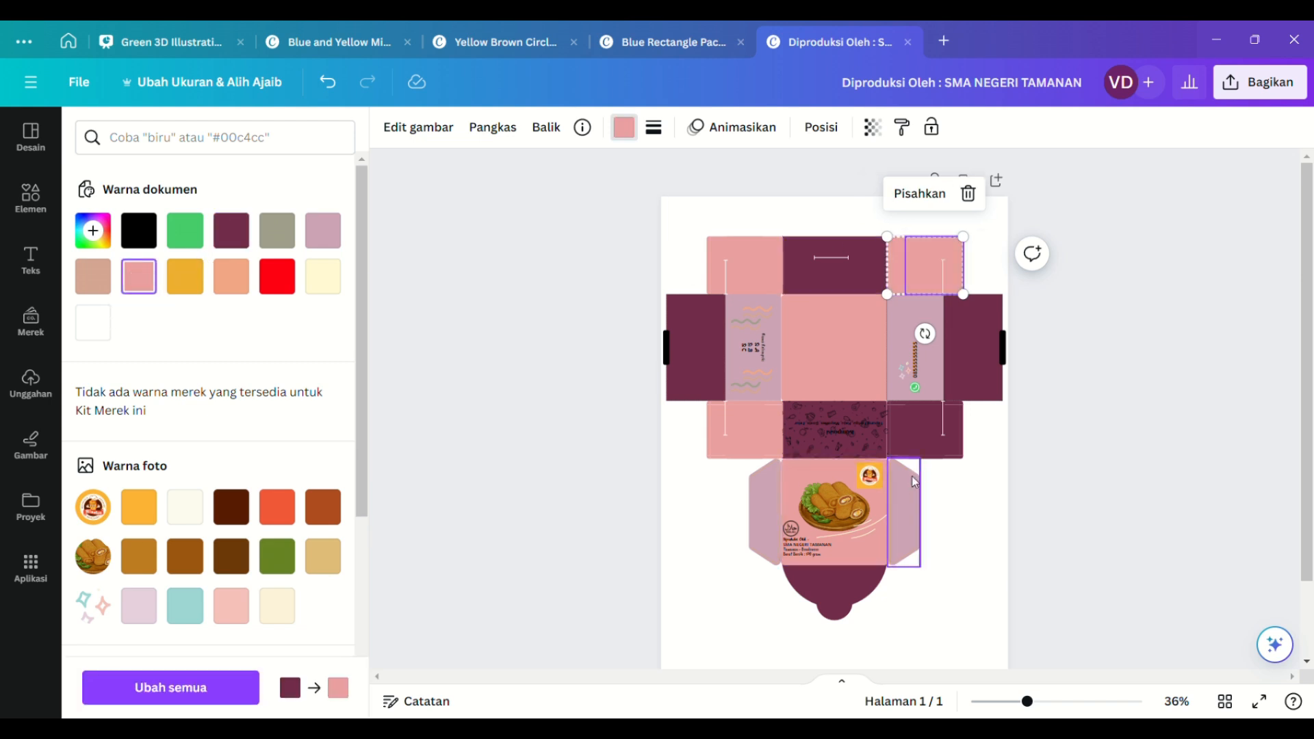
- Recolour both parts of the lower-right maroon panel salmon pink and deselect it
{"action": "left_click", "coordinate": [917, 431]}
{"action": "left_click", "coordinate": [139, 277]}
{"action": "left_click", "coordinate": [902, 430]}
{"action": "left_click", "coordinate": [157, 286]}
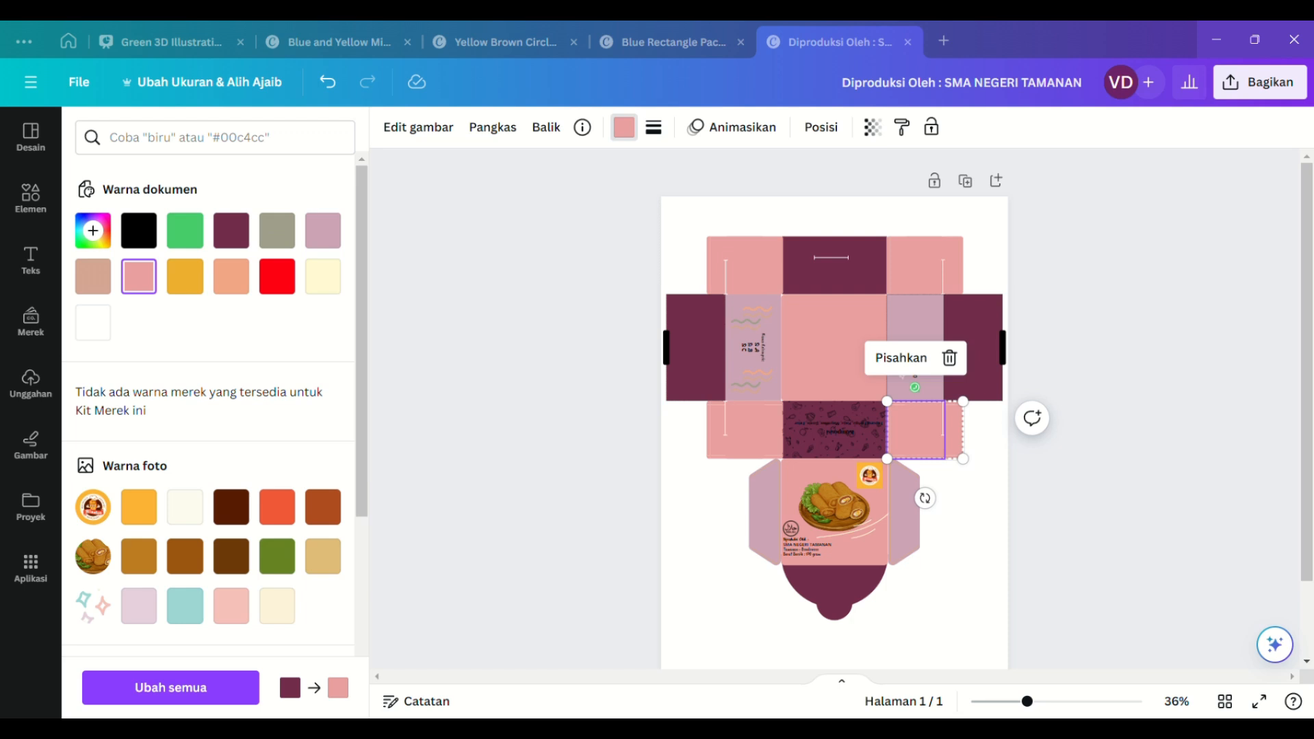
{"action": "left_click", "coordinate": [422, 509]}
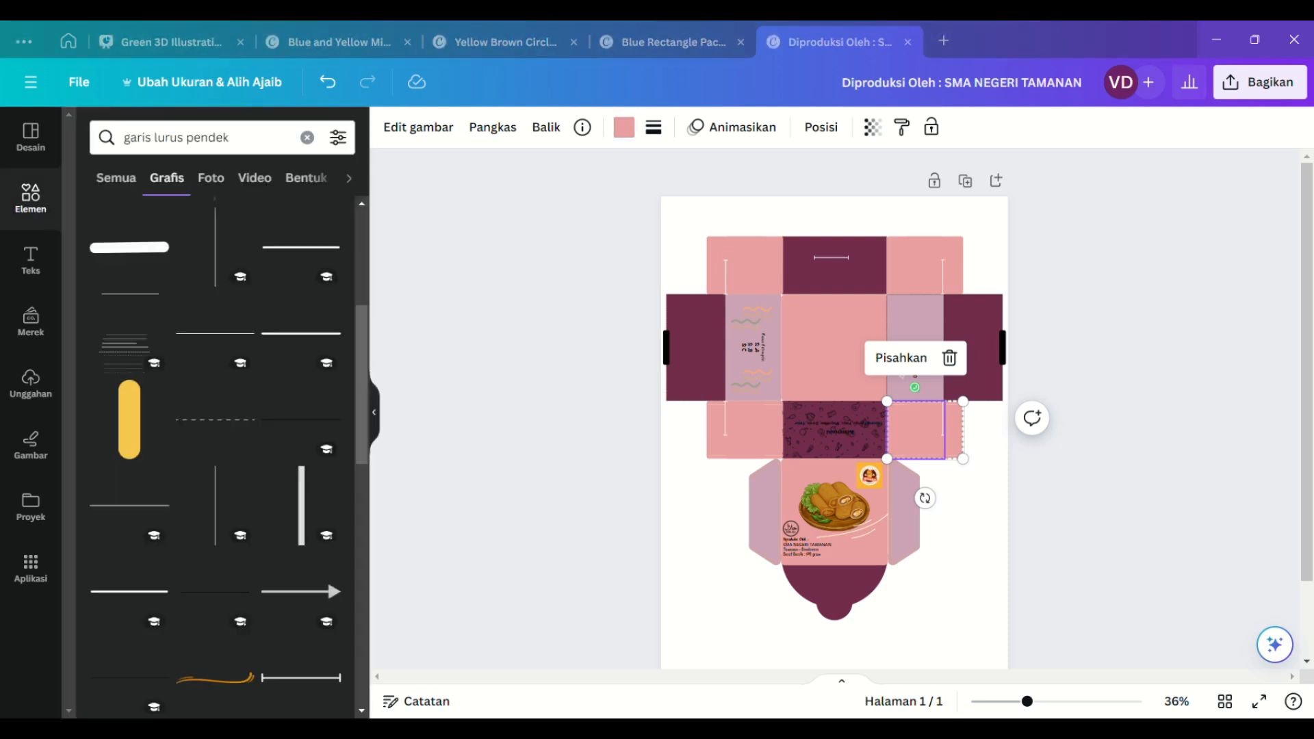
{"action": "left_click", "coordinate": [471, 579]}
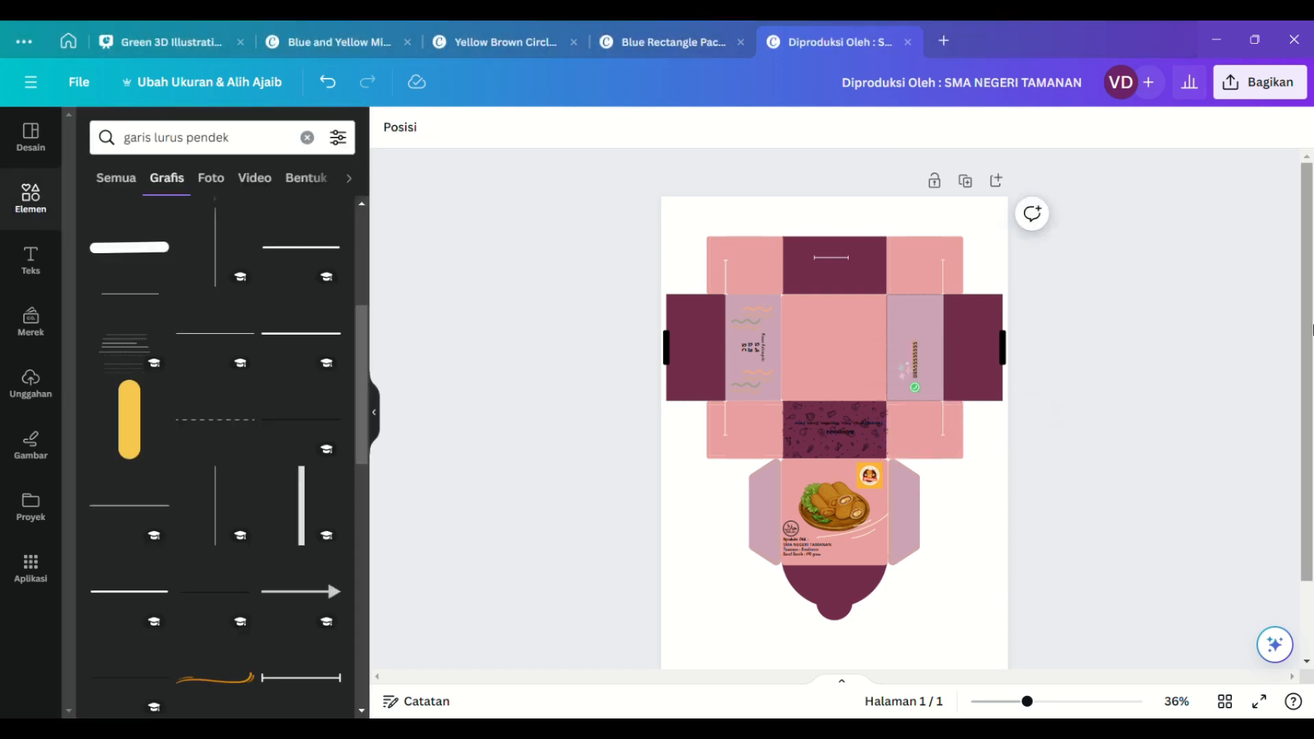
- Download the packaging design as a PNG with the size multiplier set to its maximum
{"action": "left_click", "coordinate": [1260, 82]}
{"action": "left_click", "coordinate": [1130, 513]}
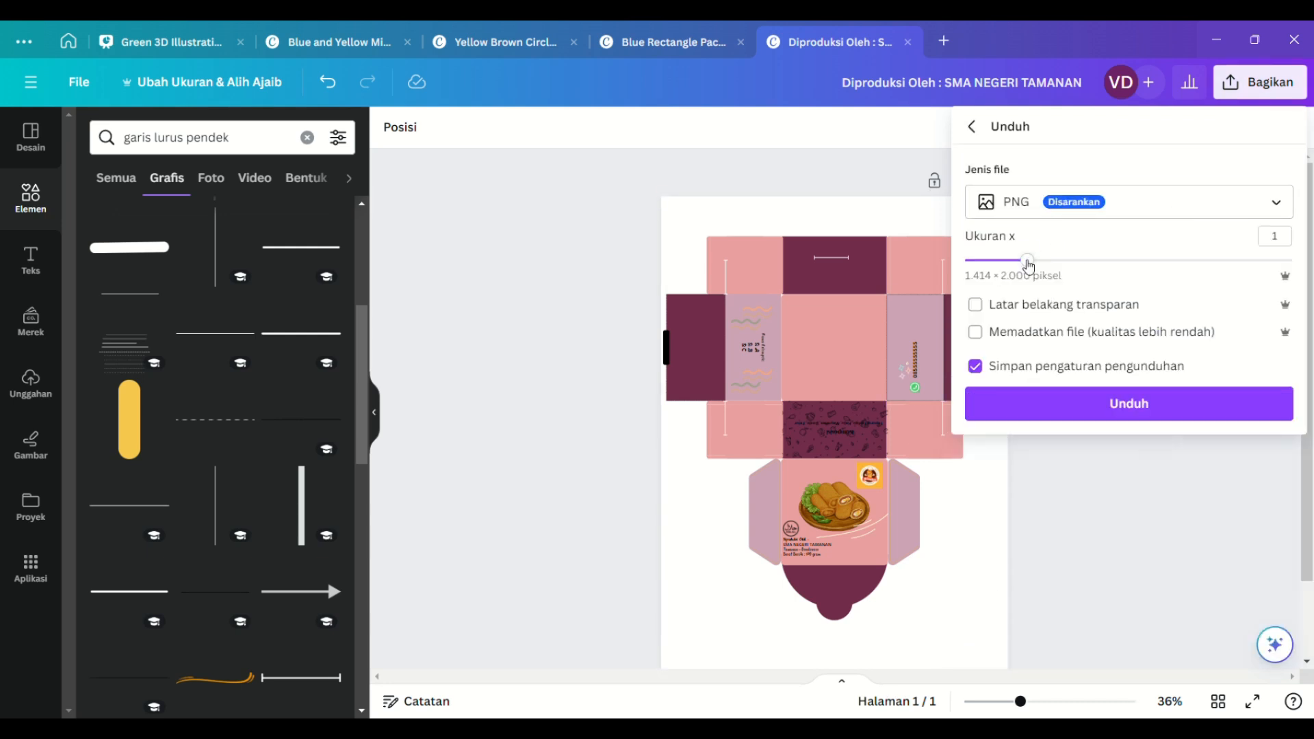
{"action": "left_click_drag", "start_coordinate": [1026, 264], "coordinate": [1311, 232]}
{"action": "left_click", "coordinate": [1118, 463]}
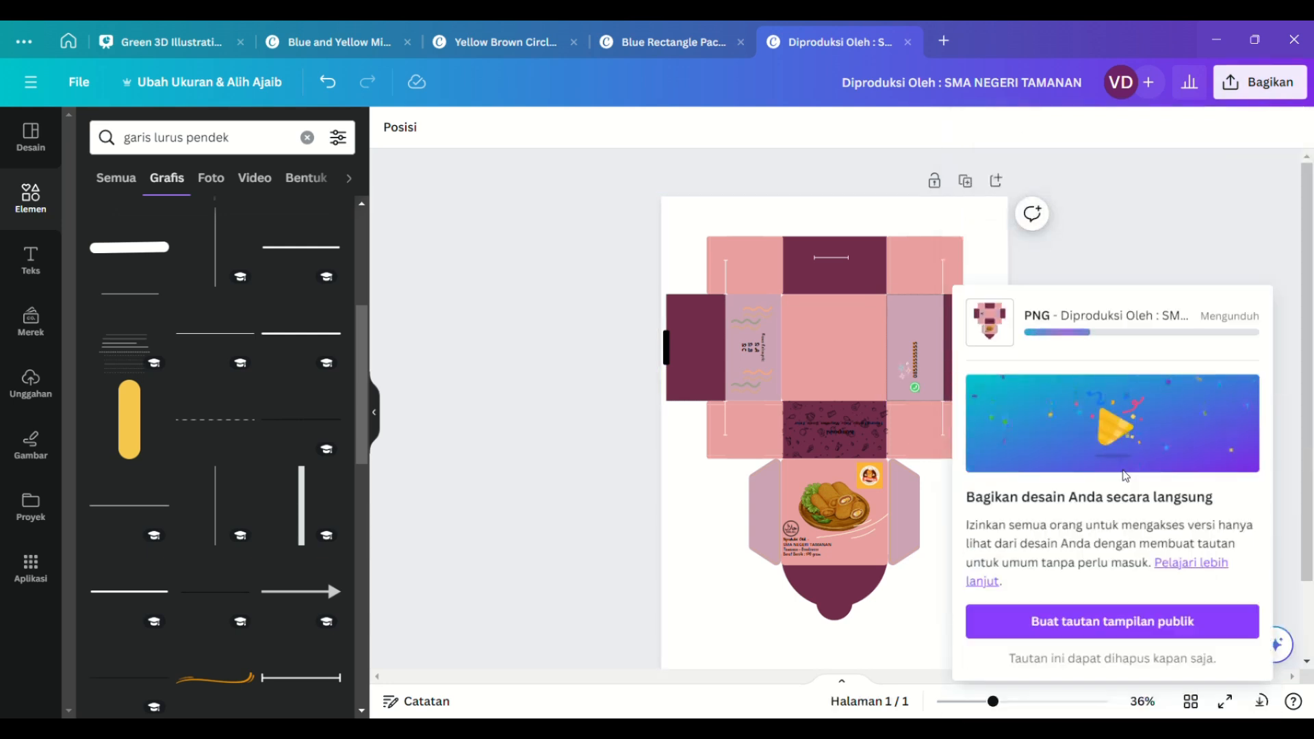